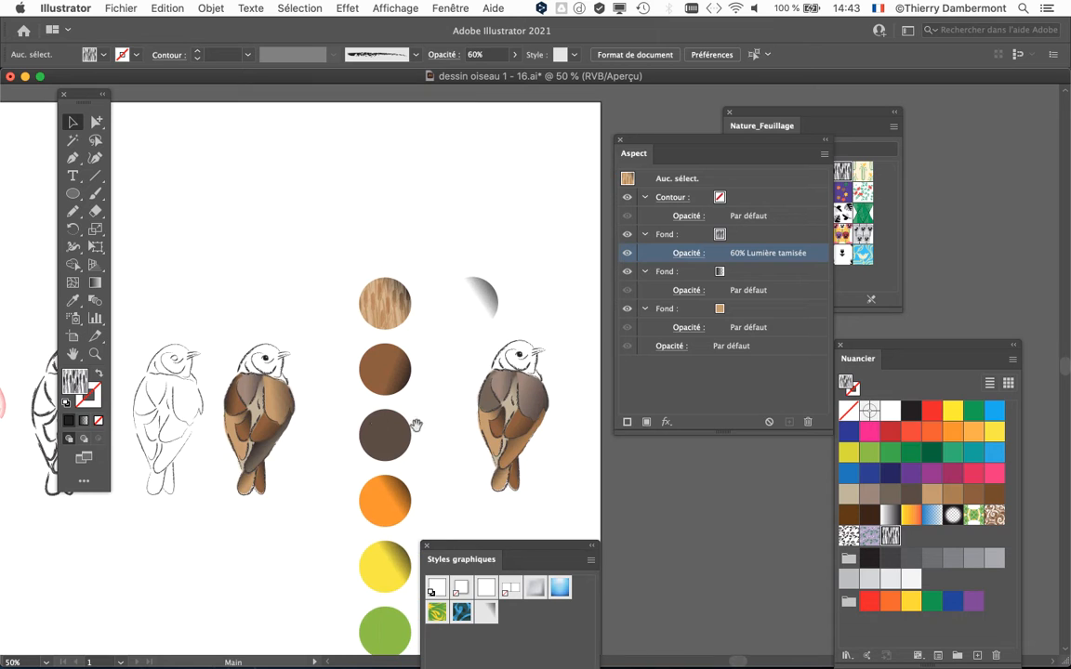
Step: Duplicate the tan circle with the reed pattern, placing the copy directly above the original
scroll(422, 334, up, 3)
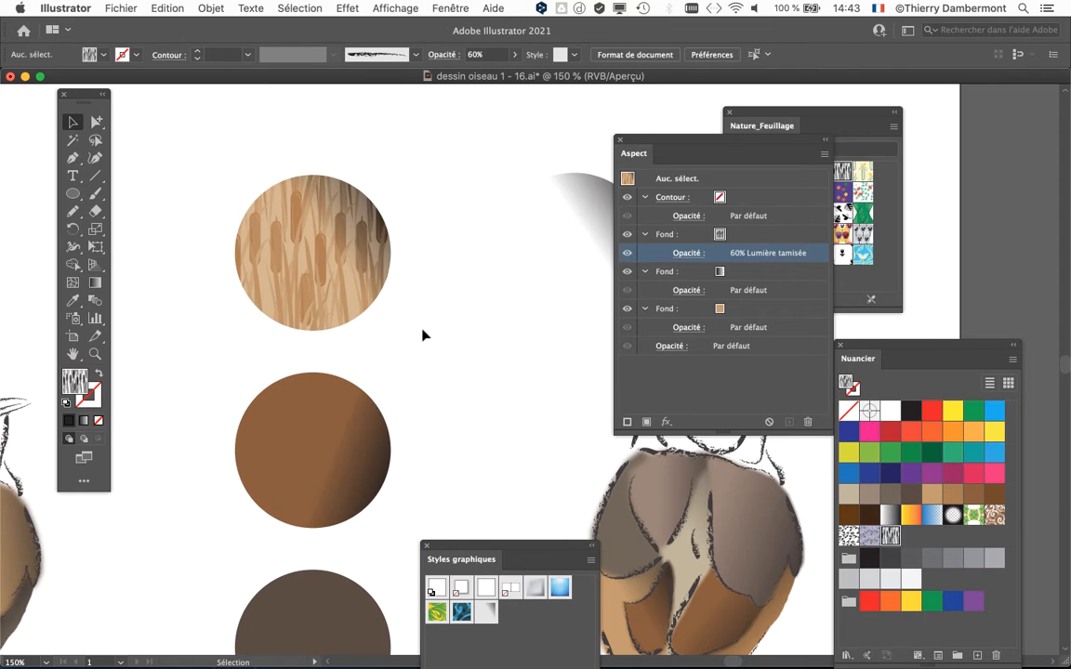
scroll(404, 323, up, 5)
click(310, 363)
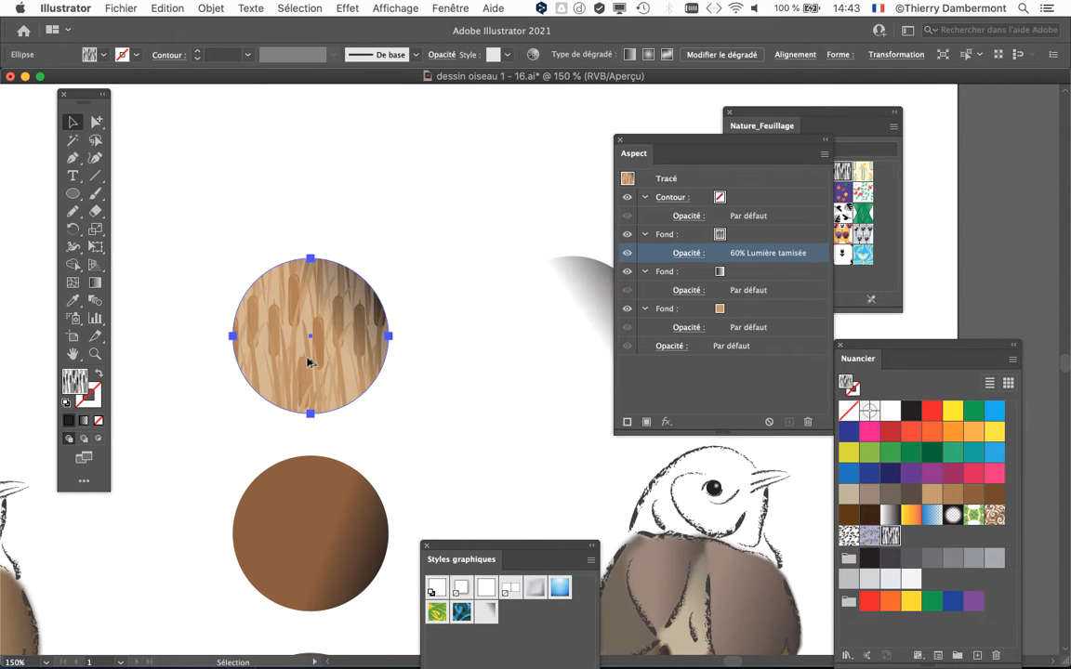
drag(309, 363, 298, 185)
scroll(316, 246, up, 5)
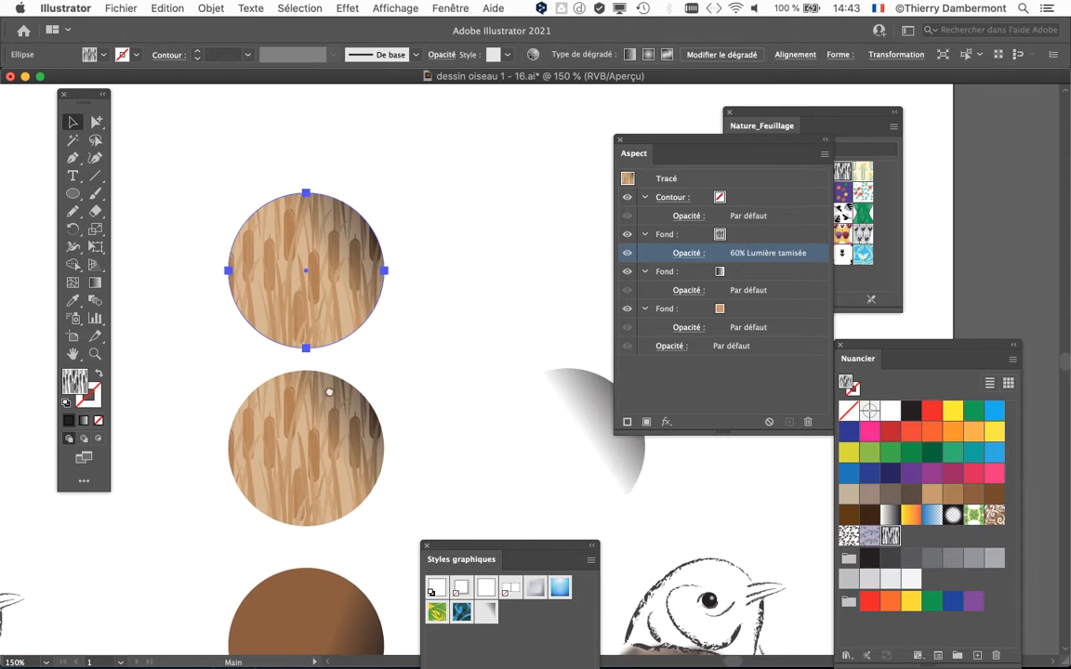
scroll(288, 284, up, 2)
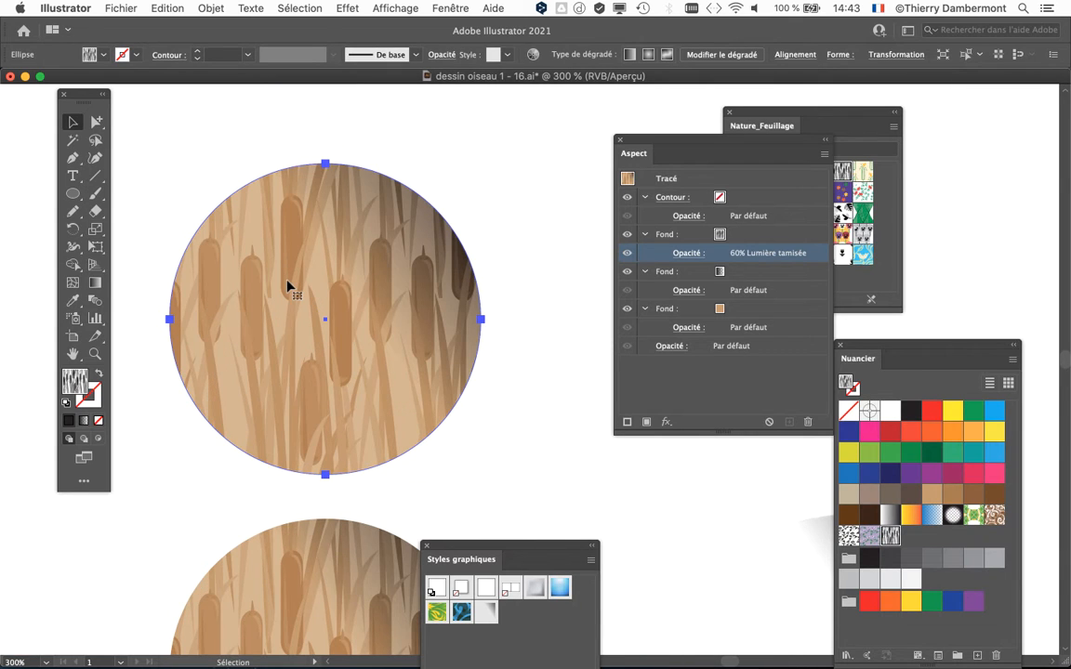
Step: Target the copy's pattern fill in its appearance and move the Aspect and Nature_Feuillage panels nearer the circles
drag(288, 285, 272, 212)
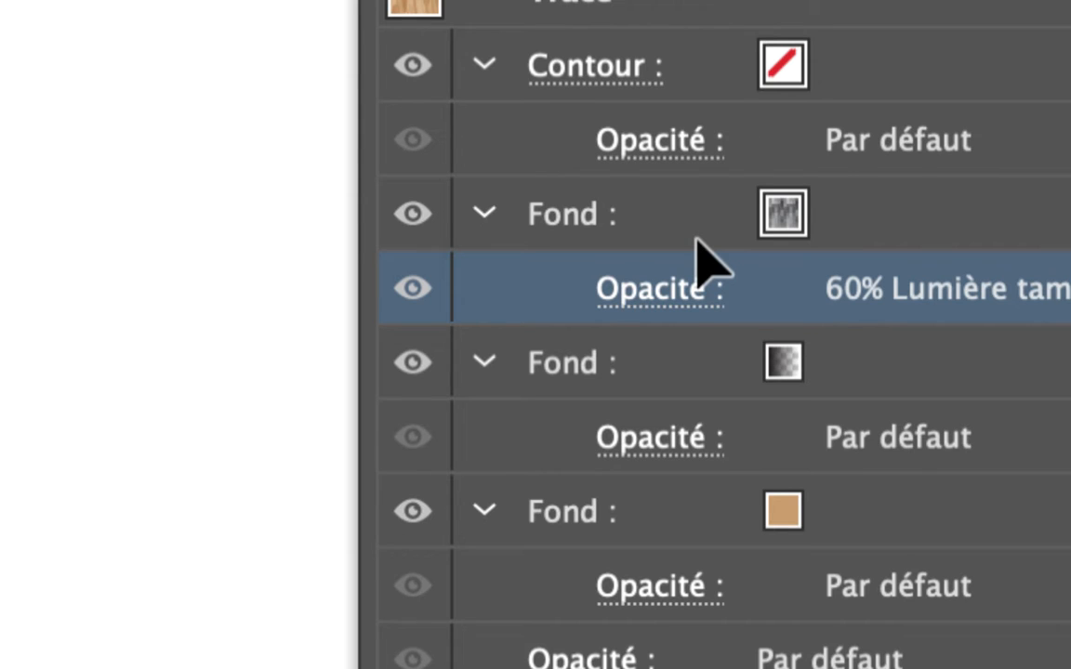
click(874, 213)
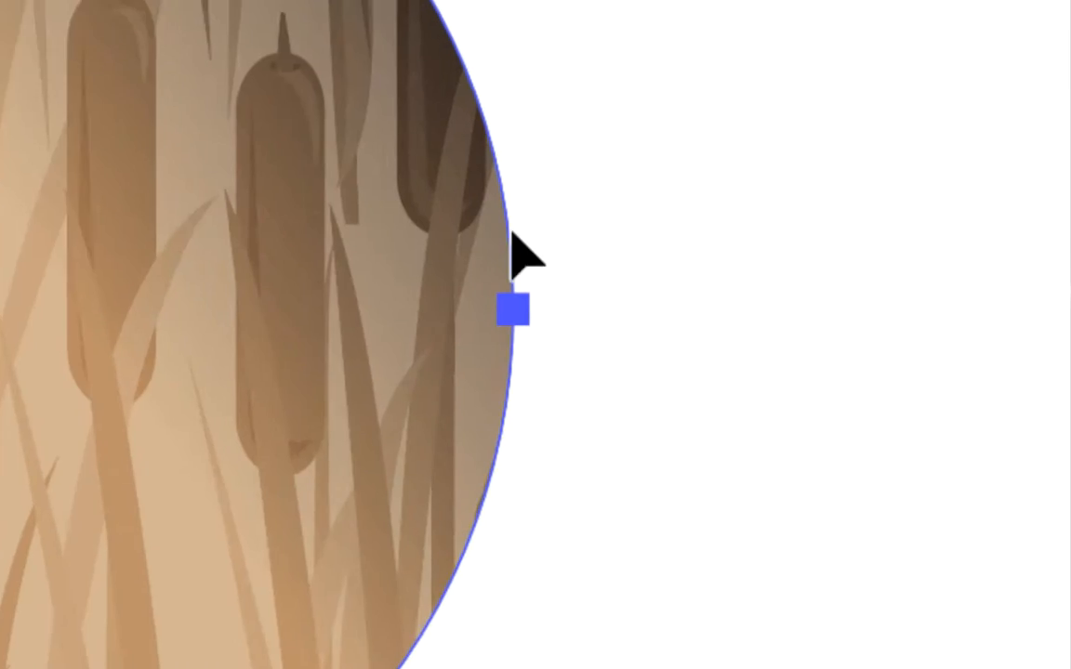
scroll(391, 223, down, 2)
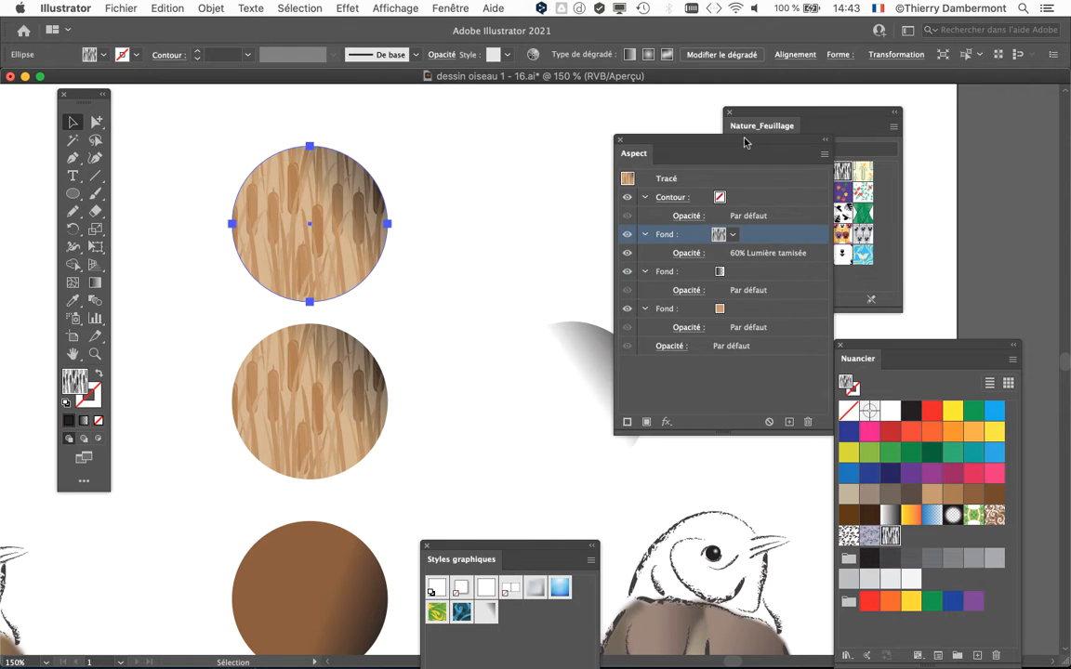
drag(744, 141, 677, 373)
drag(745, 116, 465, 131)
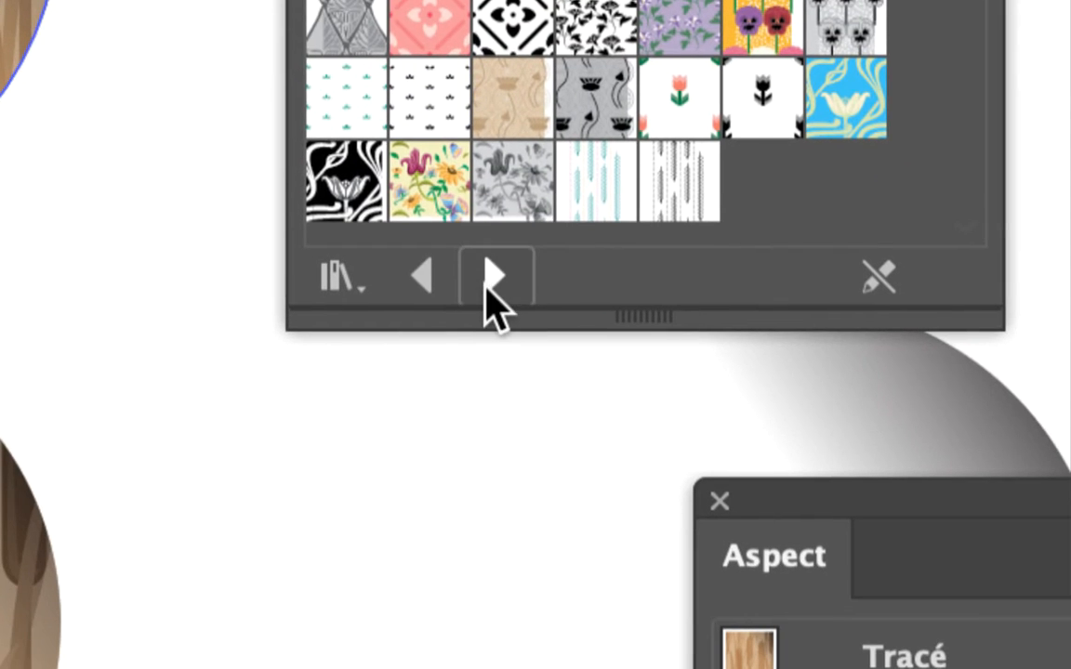
Step: Browse the swatch libraries that follow Nature_Feuillage, from animal skins and metals through landscape and stone to print colours
click(489, 279)
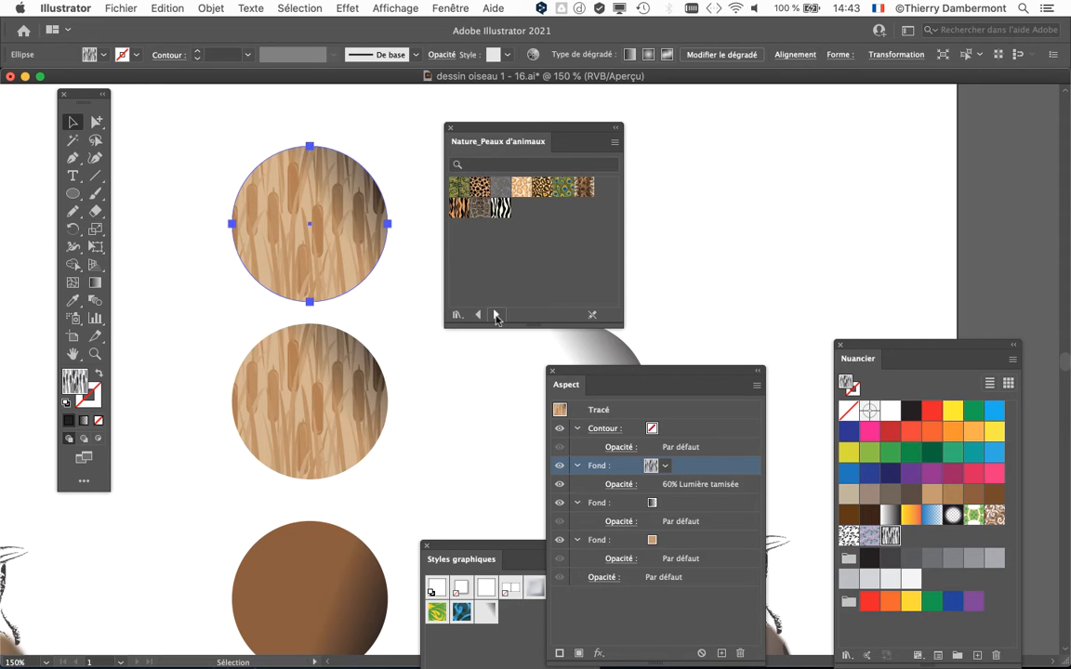
click(496, 315)
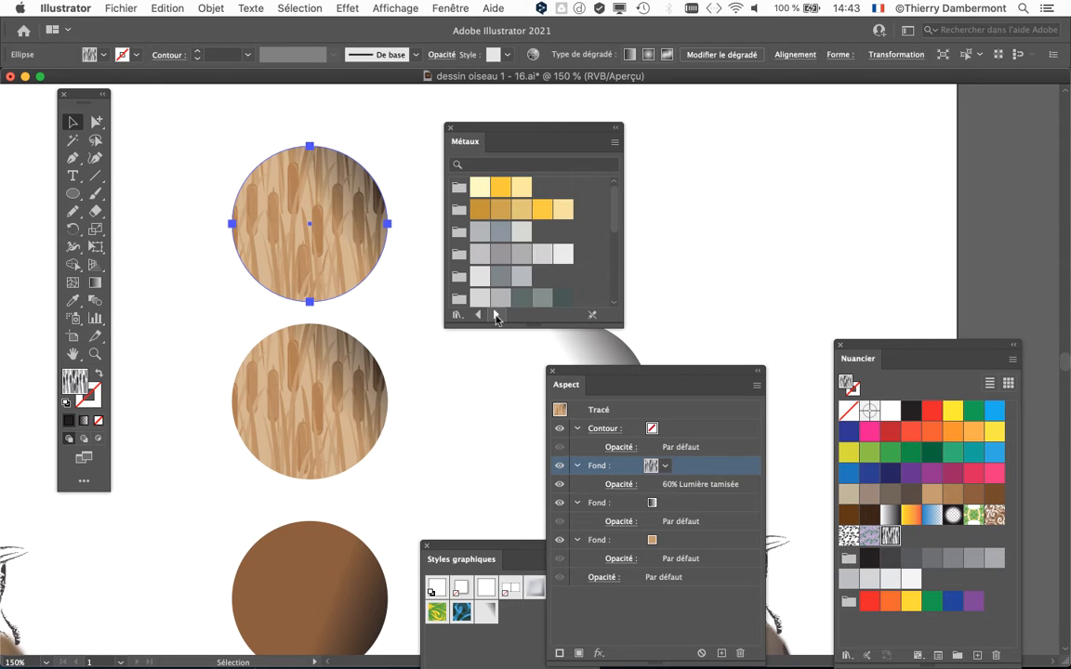
click(497, 315)
click(497, 315)
click(497, 315)
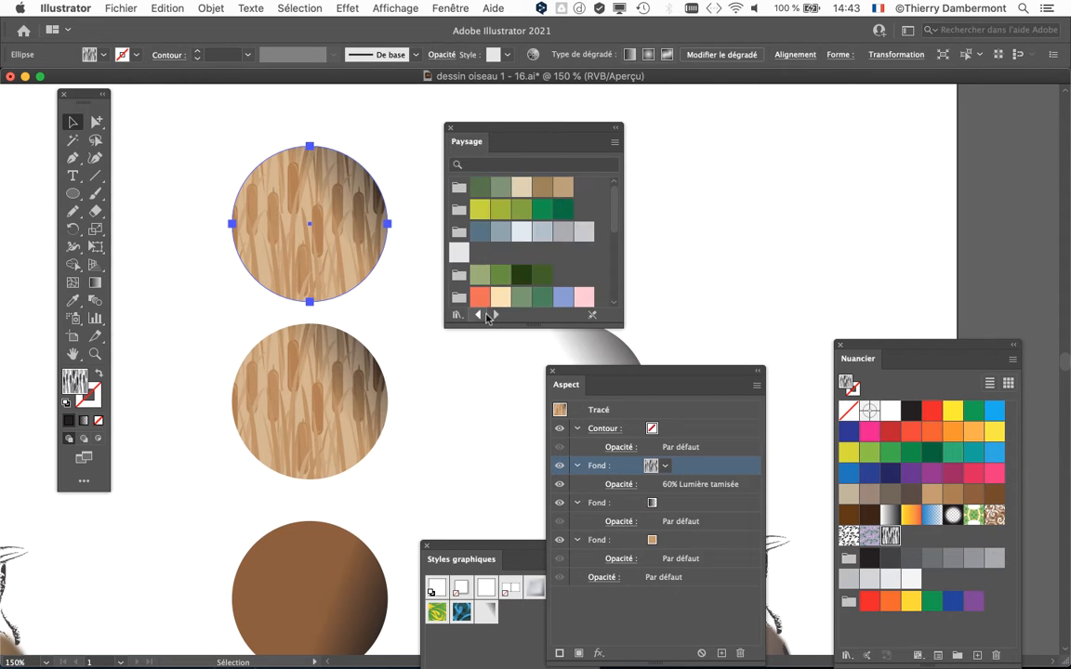
click(481, 315)
click(494, 316)
click(494, 315)
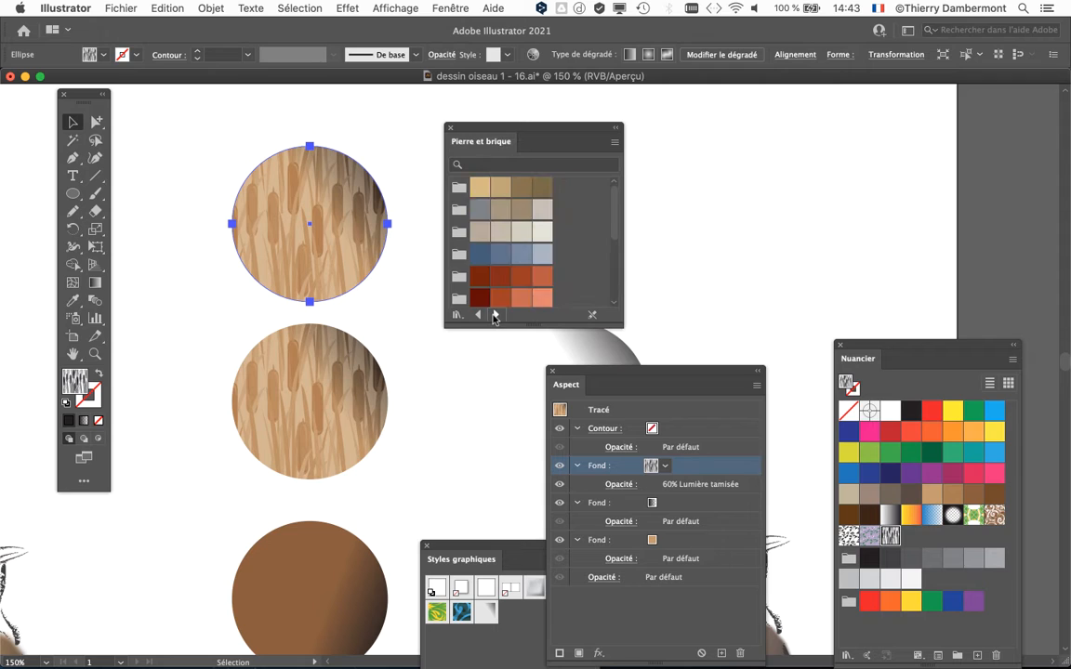
click(493, 315)
click(493, 315)
click(494, 315)
click(494, 315)
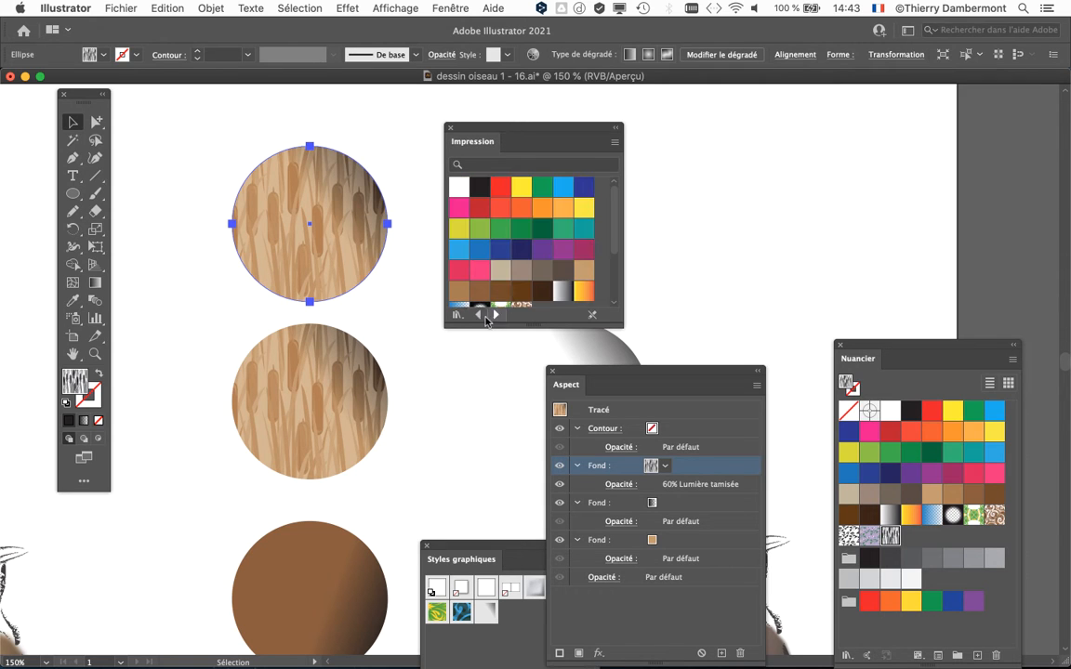
click(495, 315)
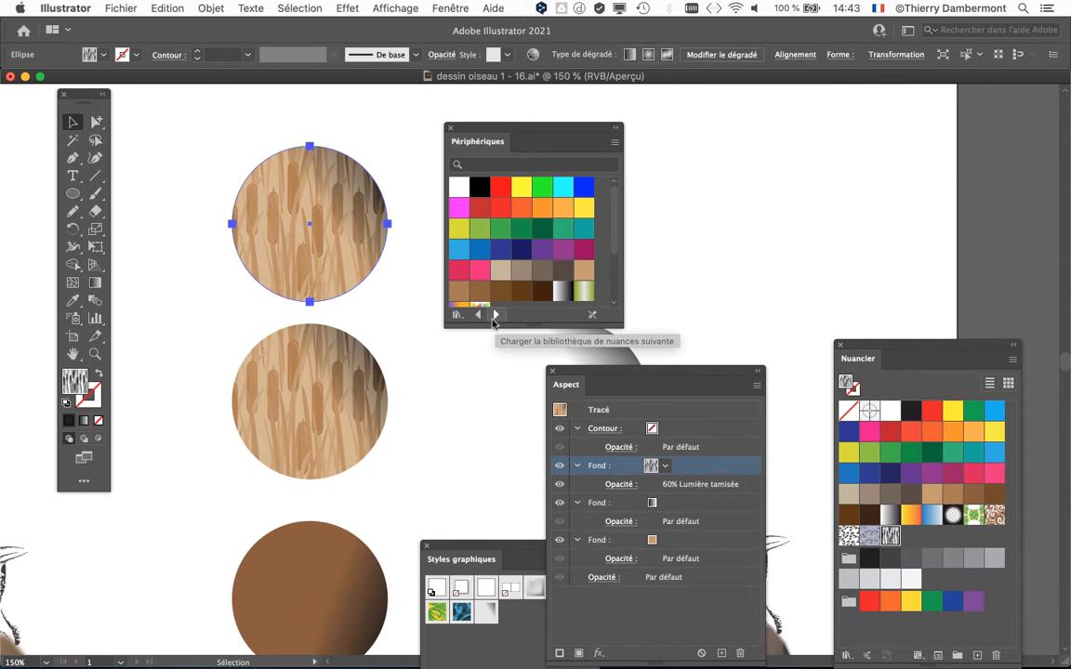
Step: Go back through the pattern swatch libraries and load Graphiques de base_Textures
click(479, 316)
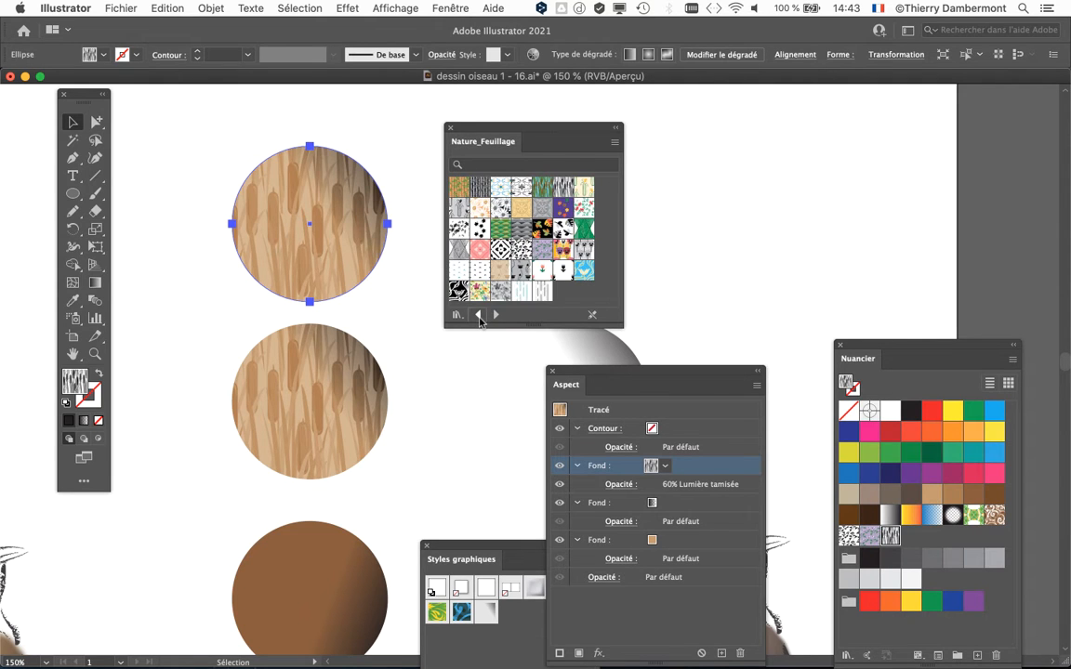
click(479, 316)
click(491, 317)
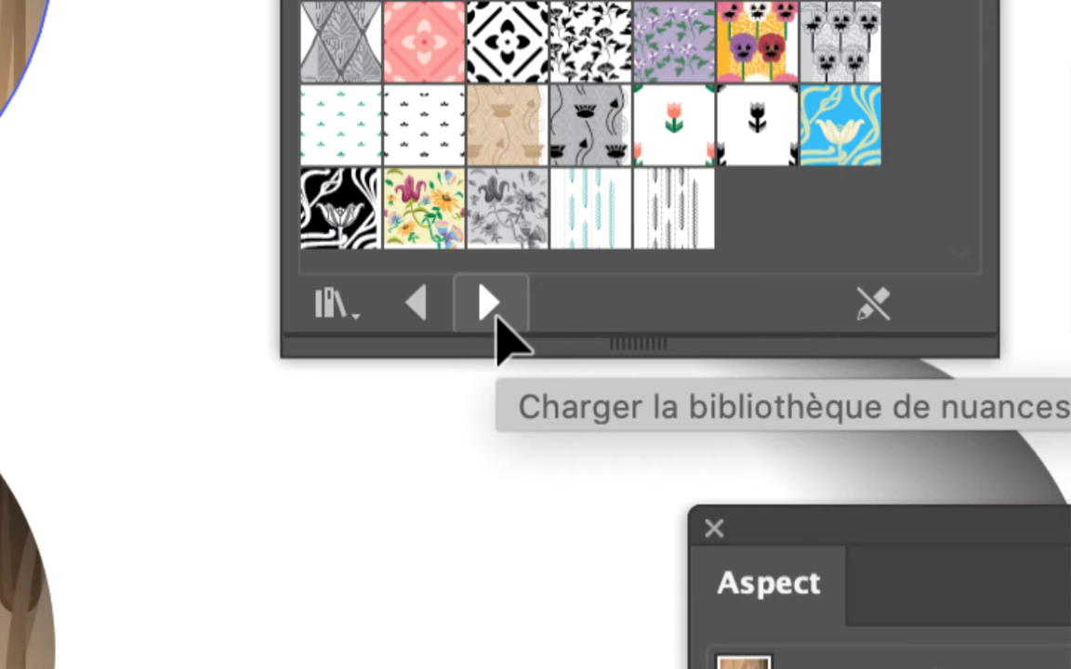
click(495, 316)
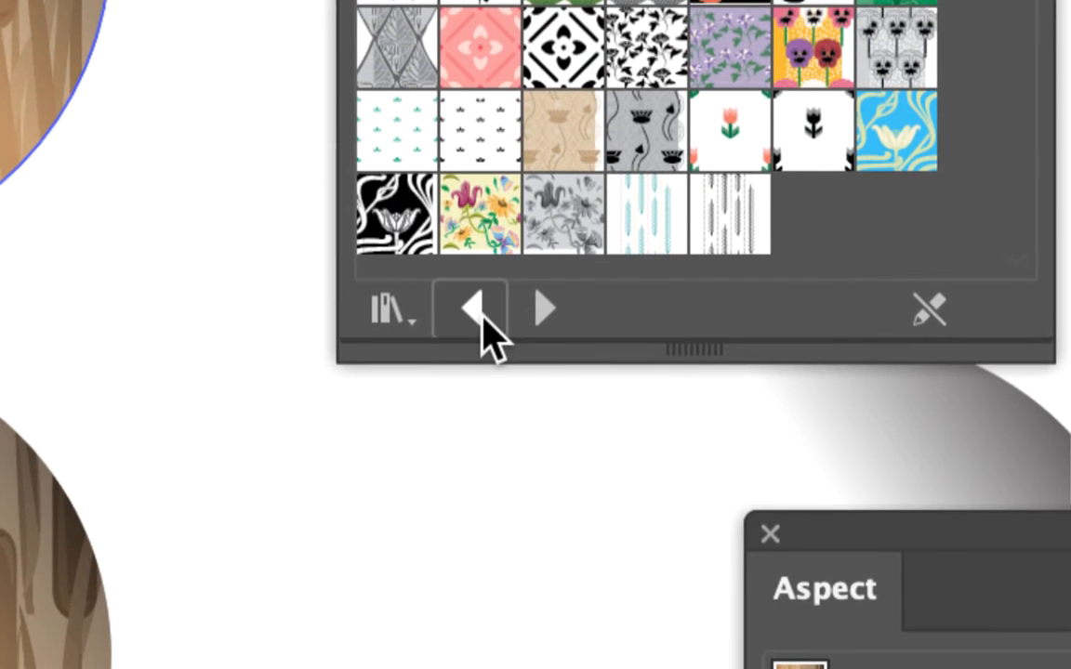
click(483, 318)
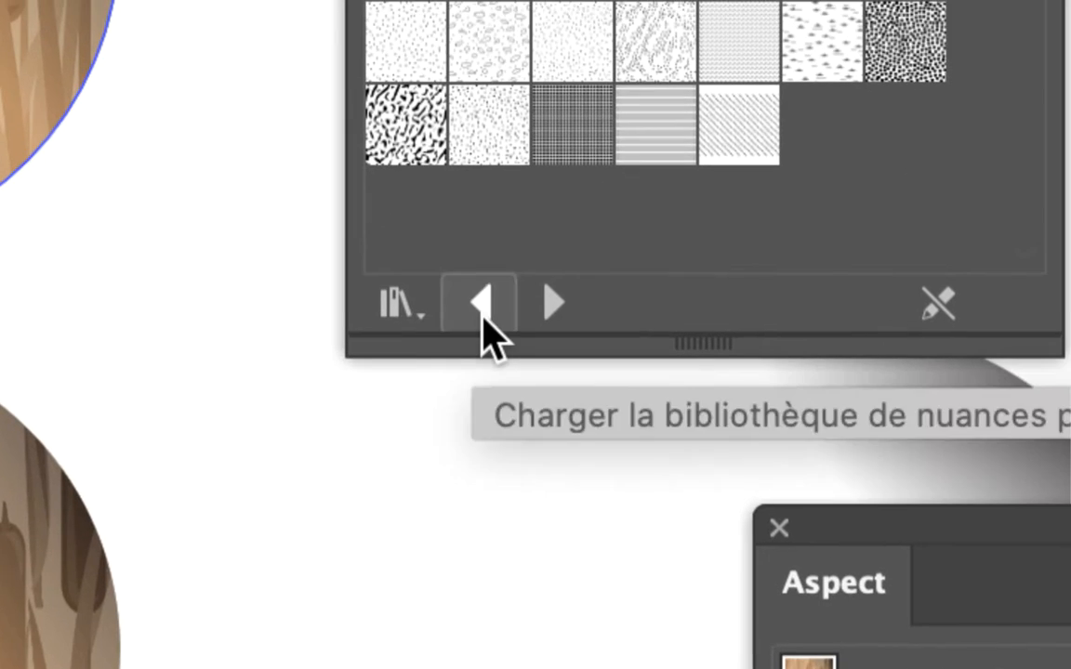
click(482, 316)
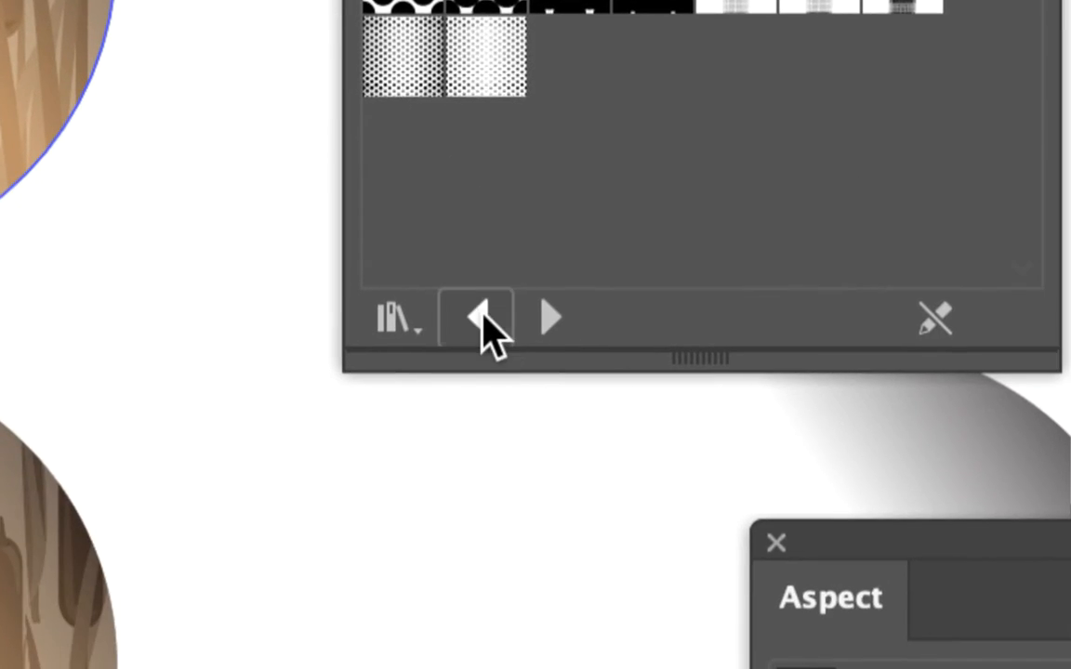
click(487, 636)
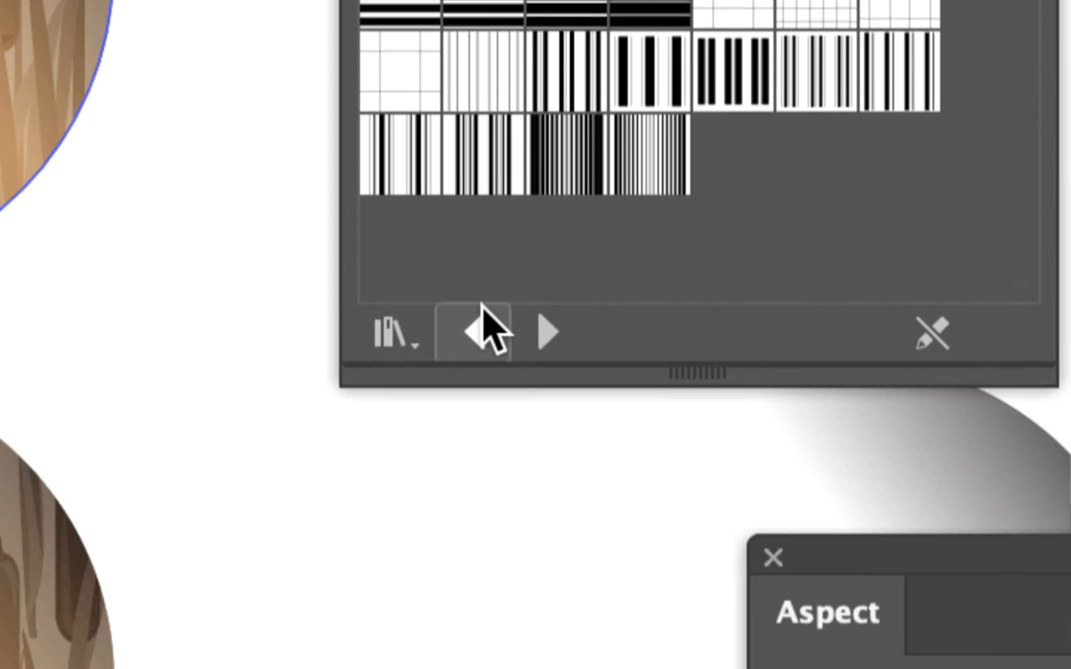
click(483, 321)
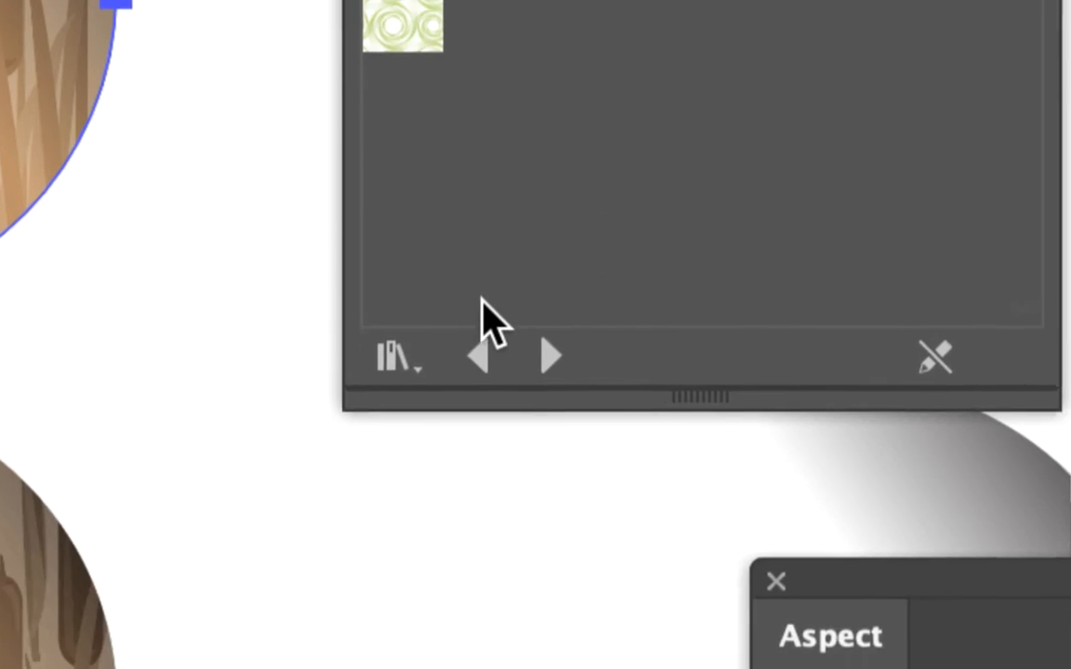
click(557, 623)
click(498, 319)
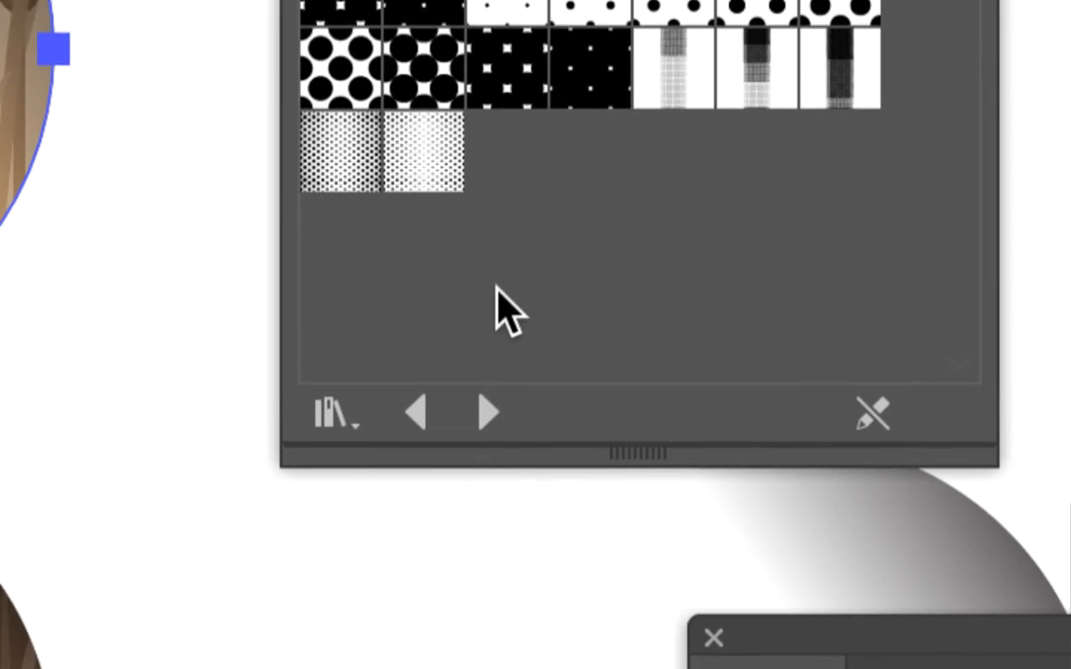
click(499, 321)
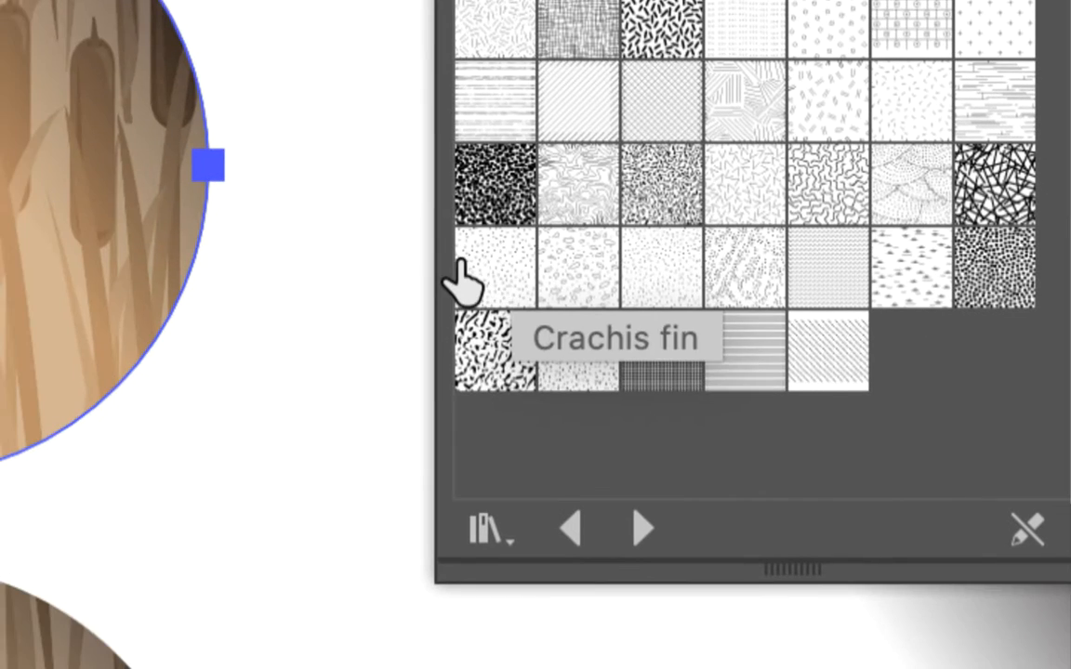
Step: Try the oval pebble, irregular blotch, dense black speckle and wavy line textures on the upper circle's pattern fill
click(46, 373)
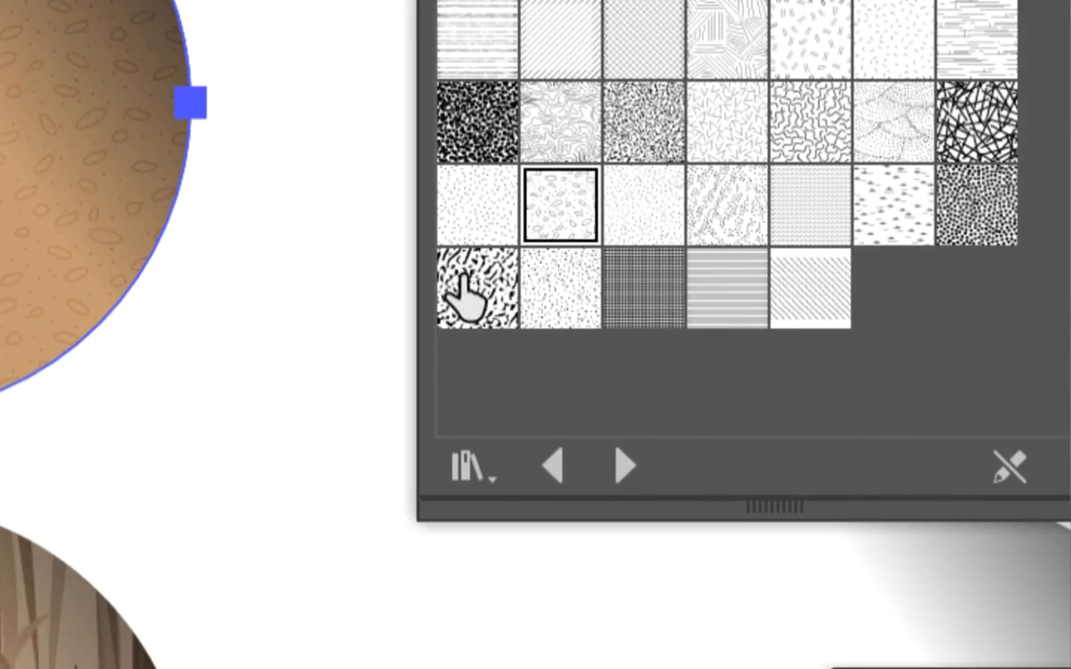
click(462, 283)
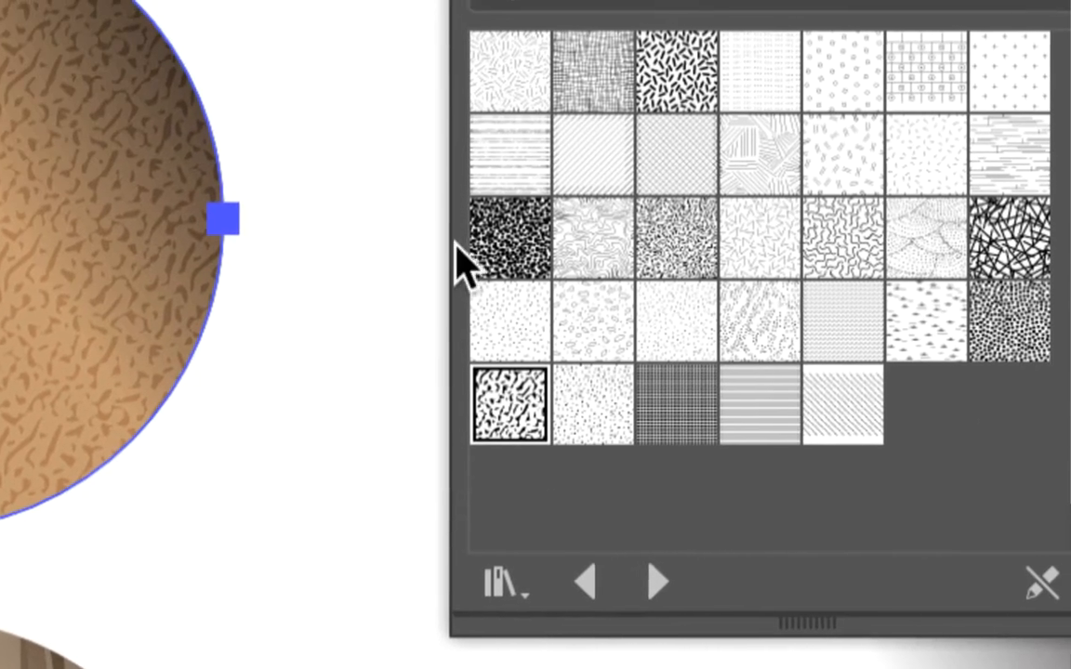
click(712, 234)
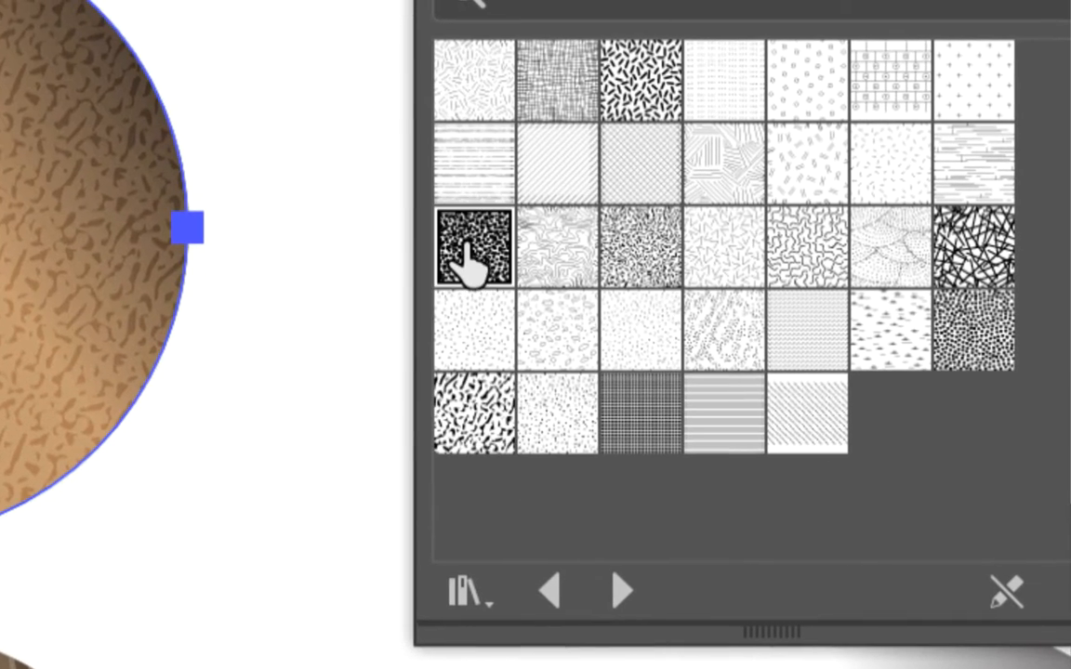
key(super+plus)
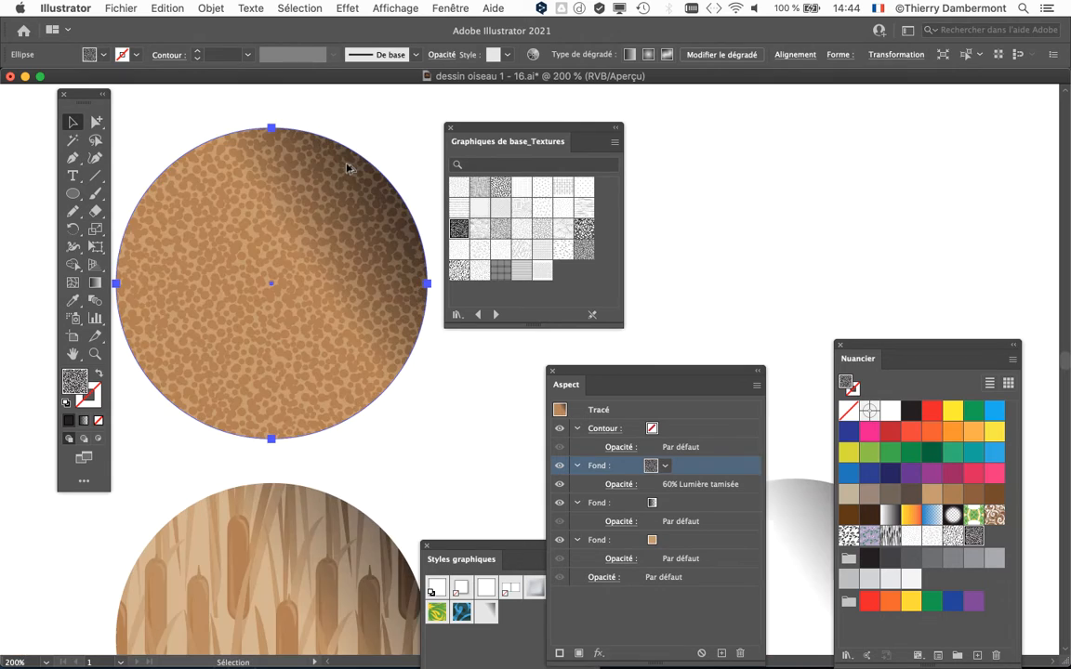
click(543, 230)
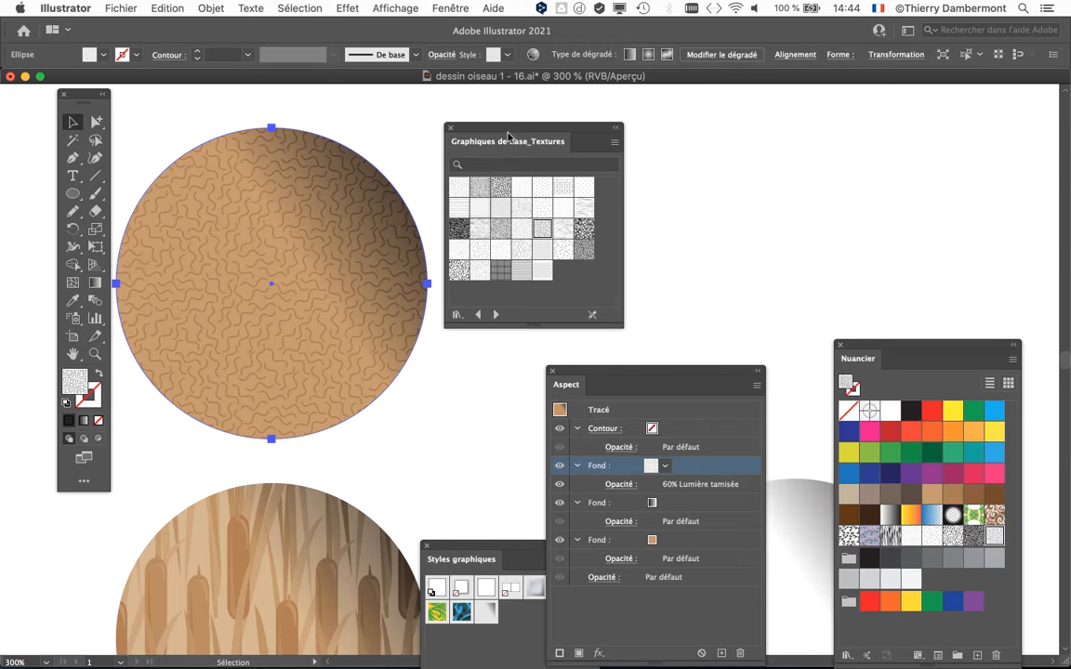
Step: Move the textures library clear of the upper circle and apply the woven crosshatch texture to its pattern fill
drag(508, 136, 565, 128)
drag(308, 249, 394, 242)
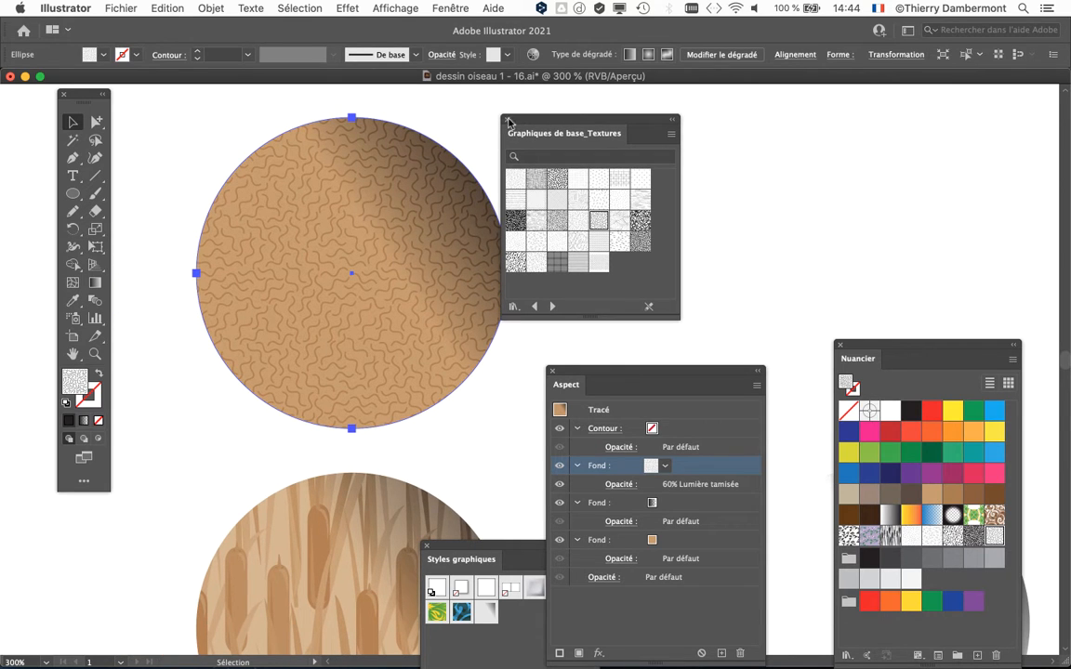
drag(509, 122, 552, 121)
scroll(365, 241, up, 1)
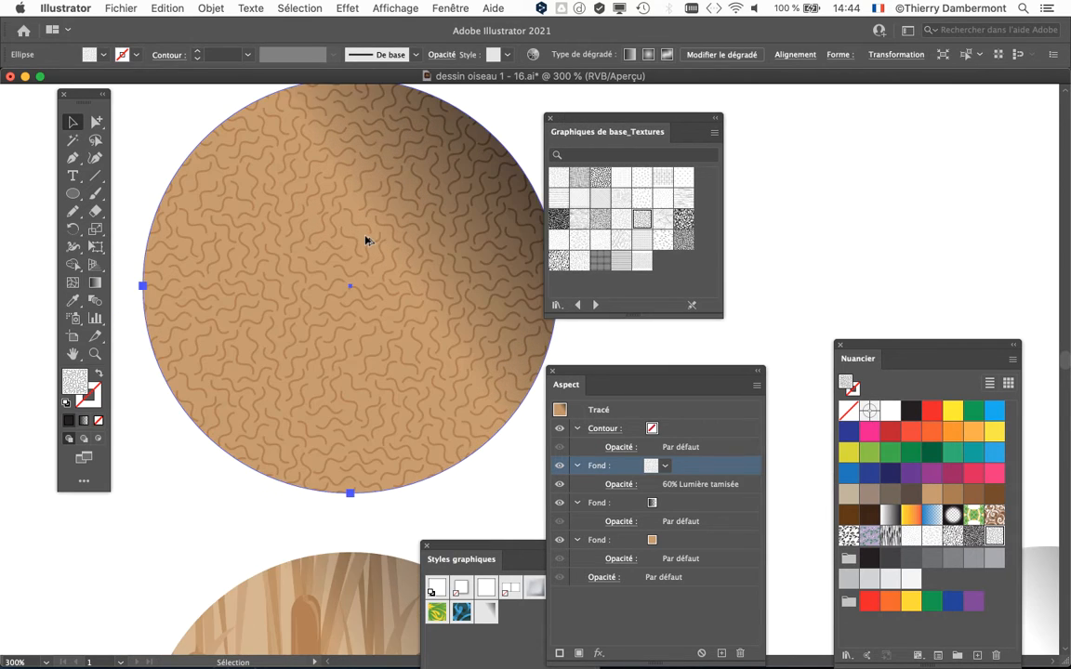
click(600, 178)
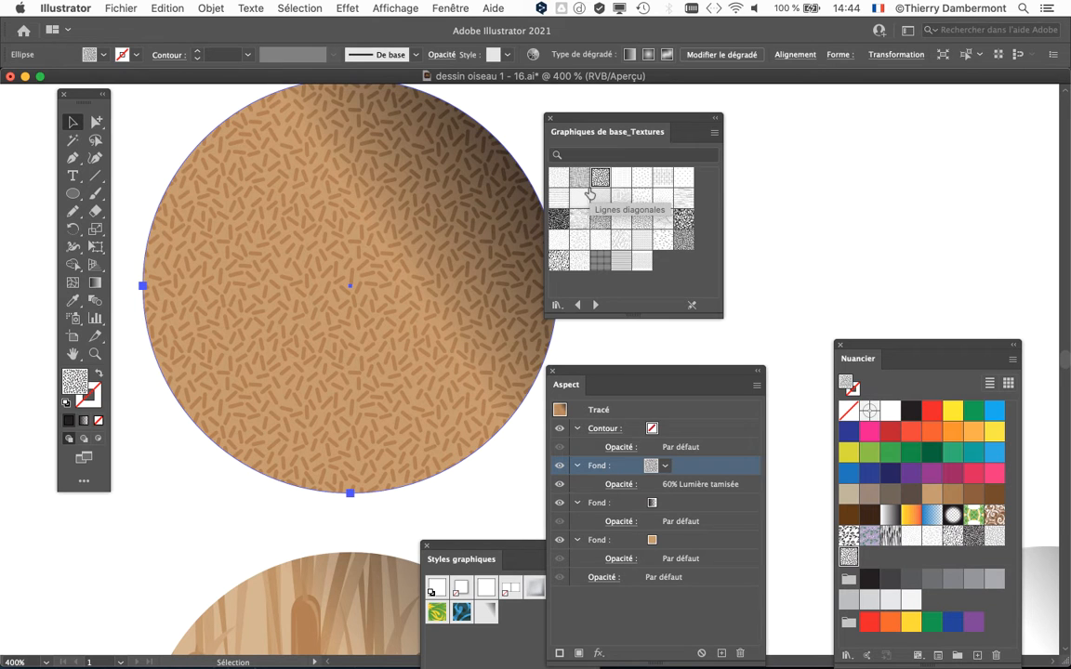
click(579, 178)
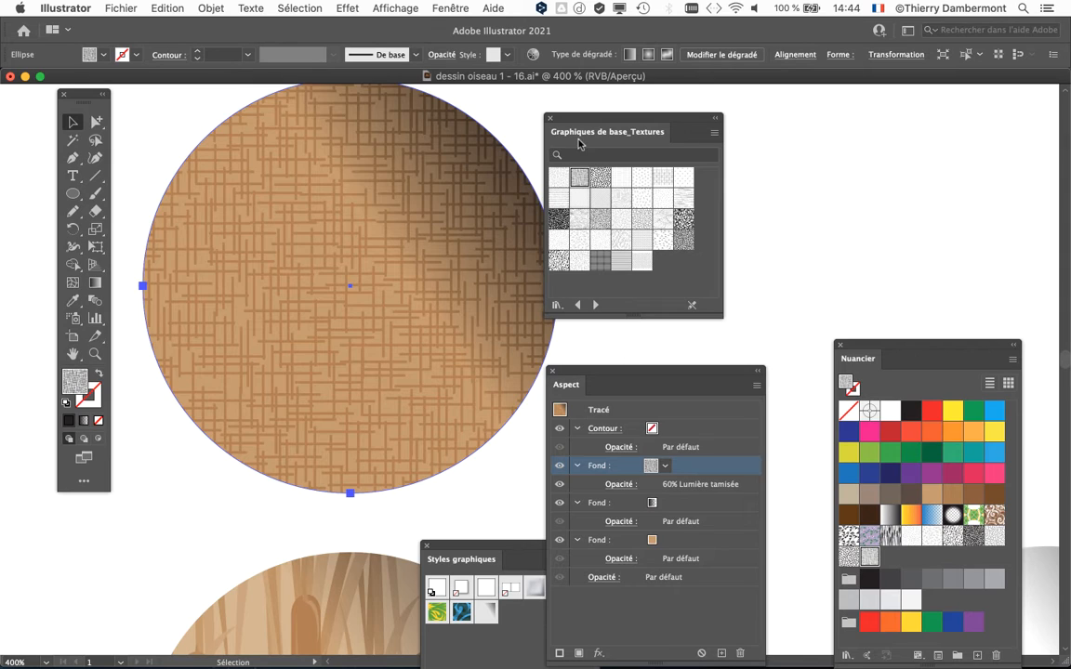
Step: Move the textures library aside and shift the grey gradient circle further right, away from the column of coloured circles
drag(578, 143, 747, 164)
scroll(533, 267, down, 2)
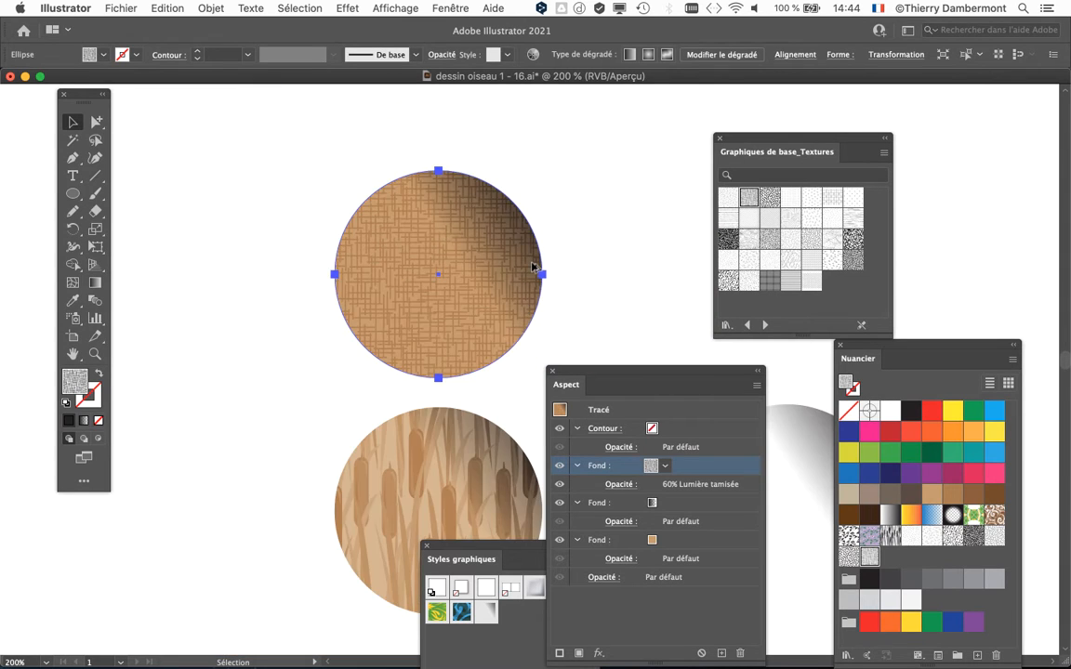
scroll(532, 266, down, 1)
scroll(315, 234, right, 5)
scroll(316, 234, down, 2)
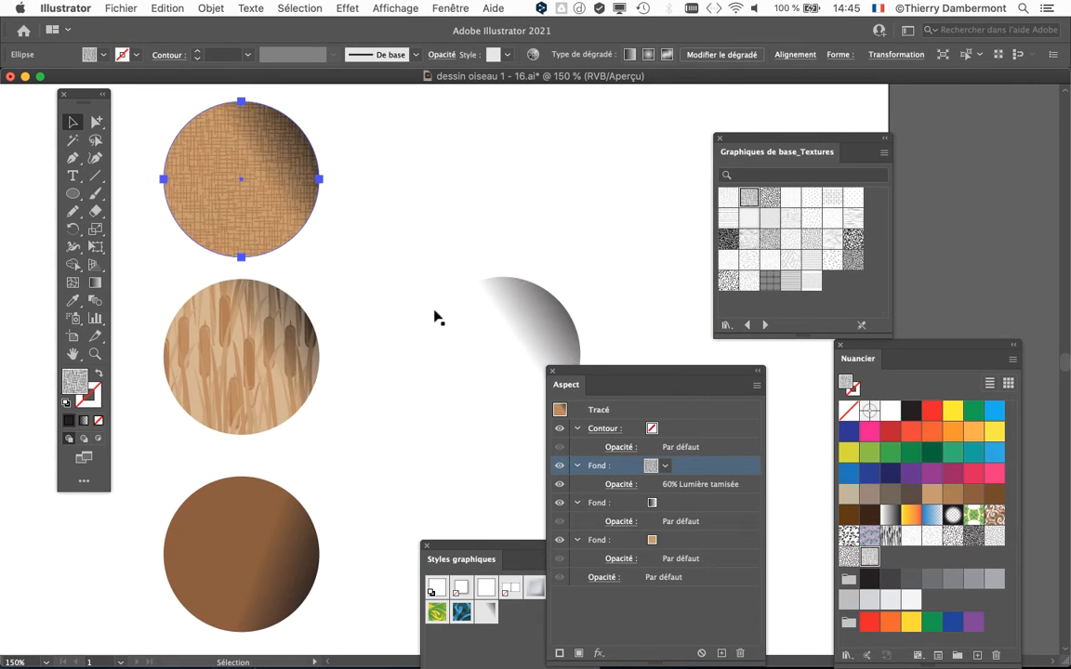
drag(478, 316, 609, 316)
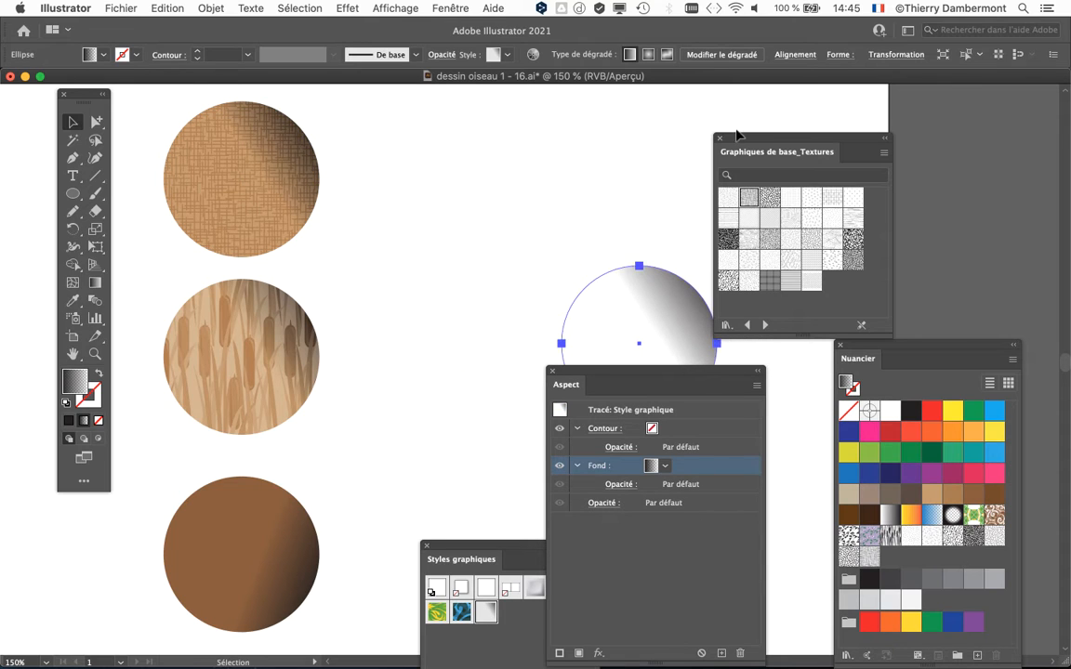
Step: Move the textures library down beside the brown circle and place the grey gradient circle near the artboard's upper right edge
drag(736, 136, 315, 454)
drag(617, 323, 749, 198)
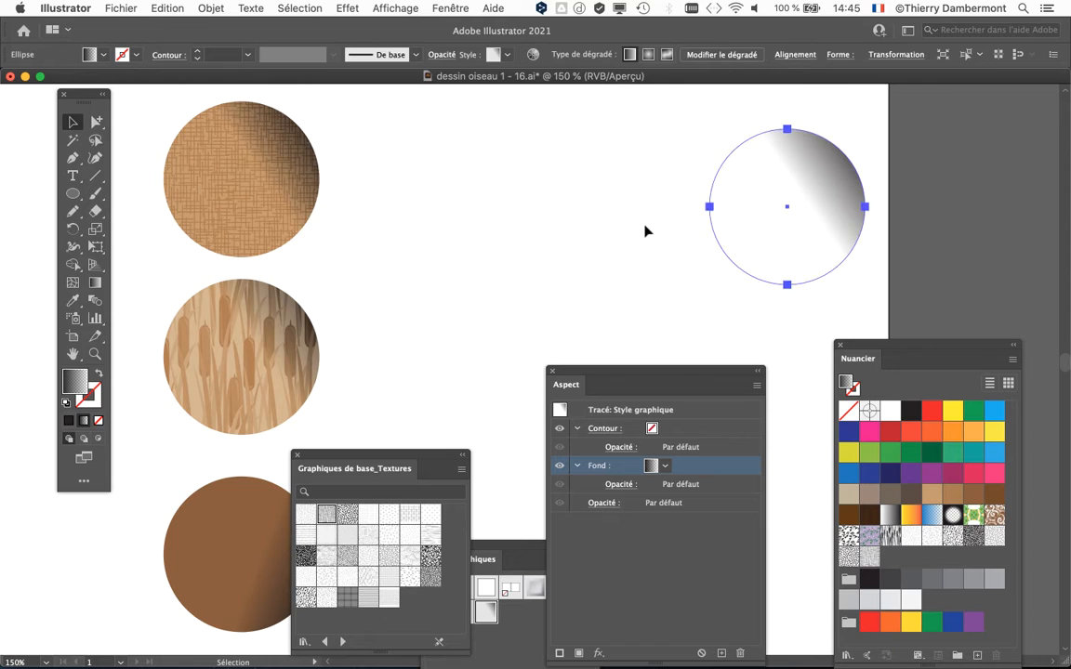
click(646, 231)
Step: Duplicate the woven crosshatch and cattail circles to the right of the originals
click(224, 207)
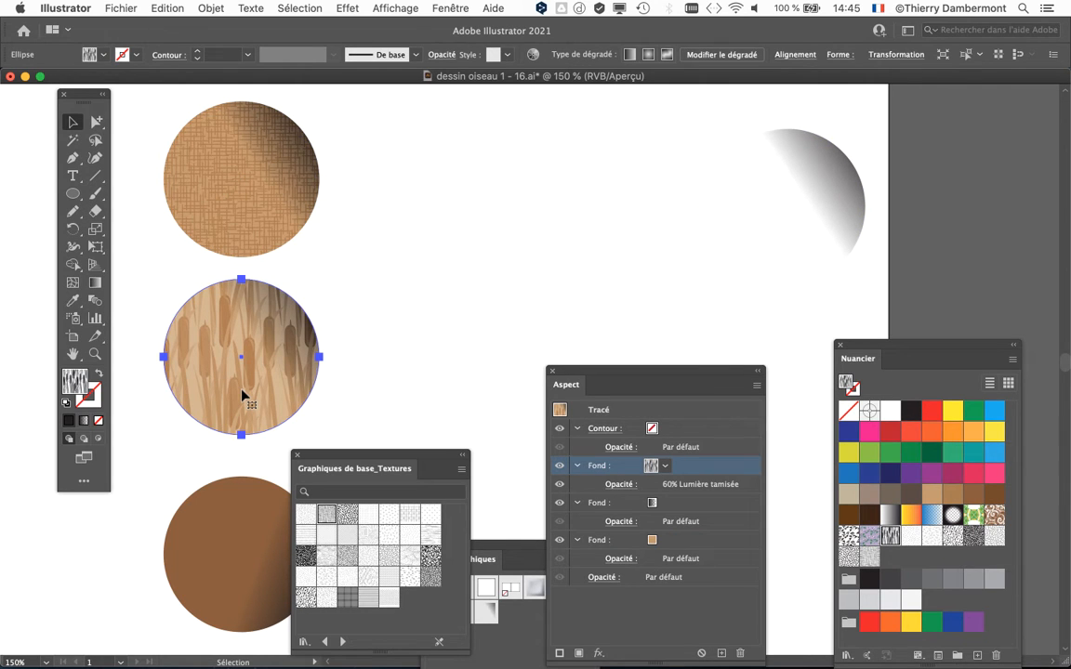
click(330, 307)
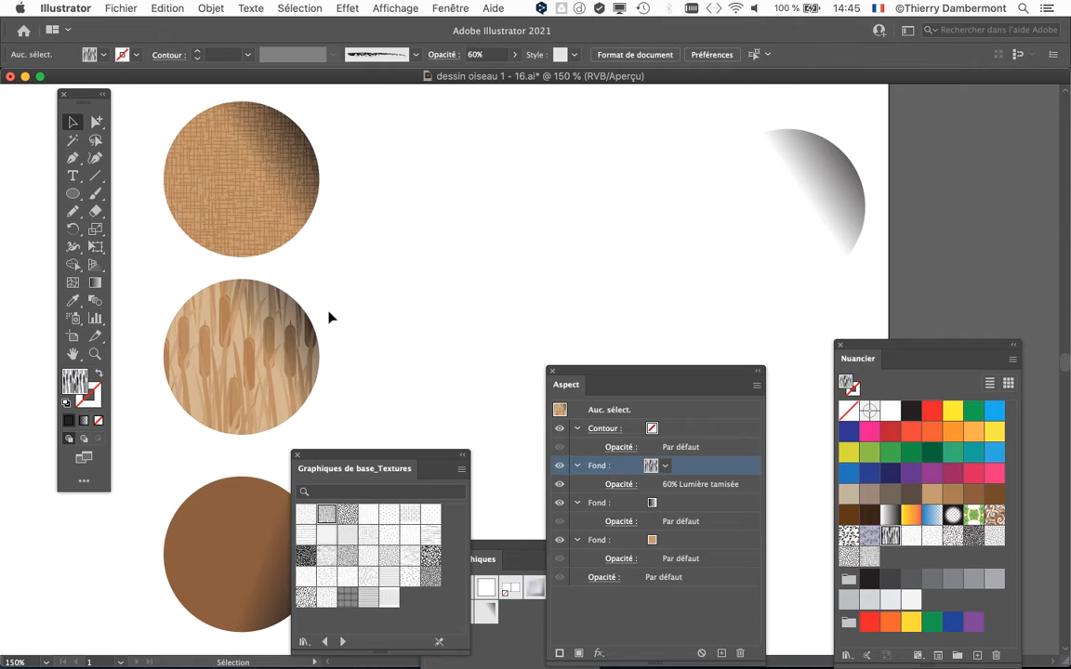
drag(257, 325, 454, 326)
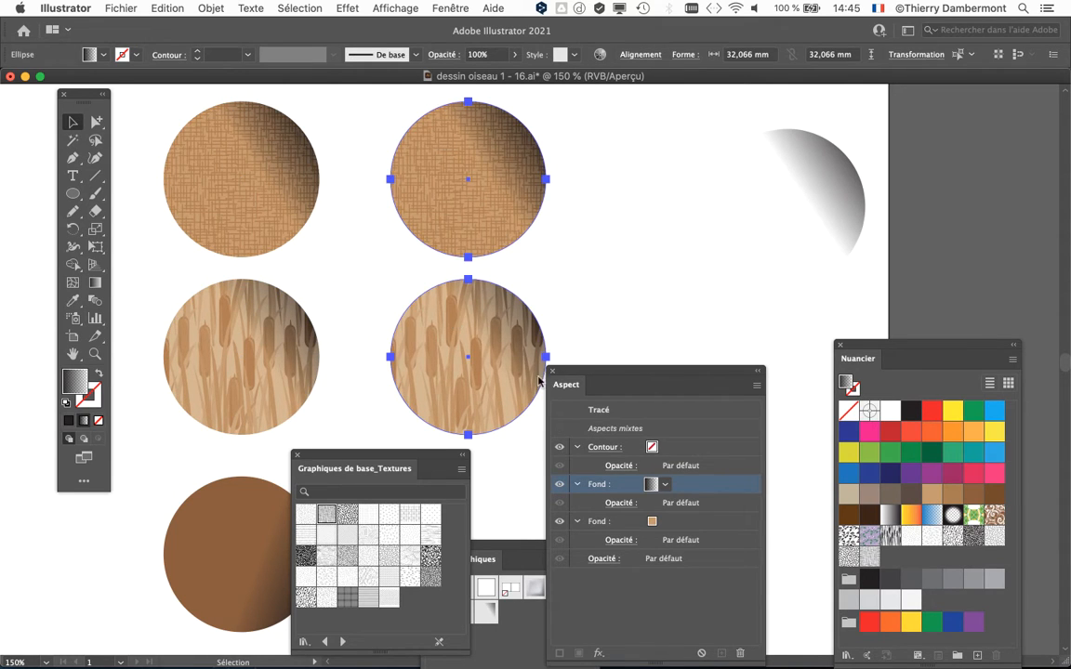
Step: Remove the solid tan fill and the gradient fill from the crosshatch circle copy, keeping only its pattern fill
drag(597, 374, 635, 175)
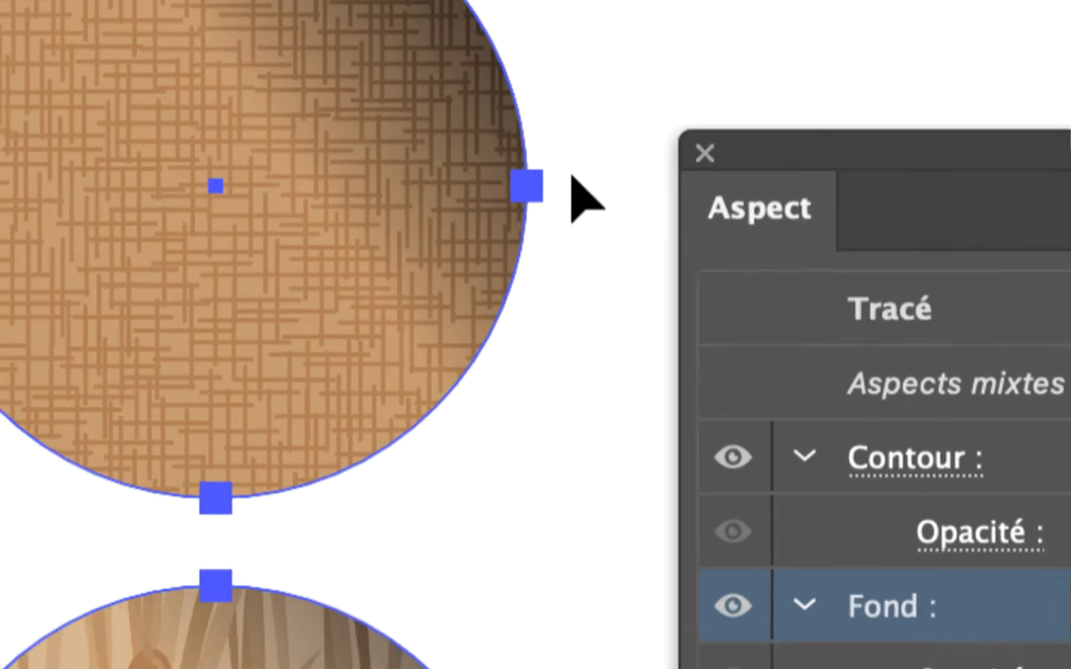
click(558, 159)
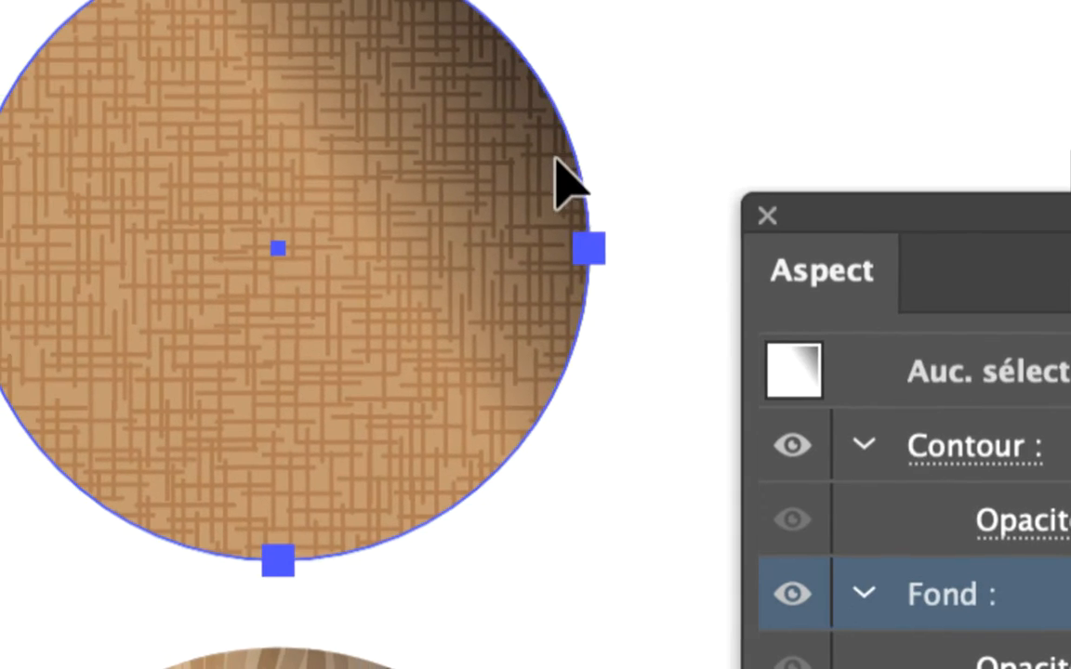
click(556, 160)
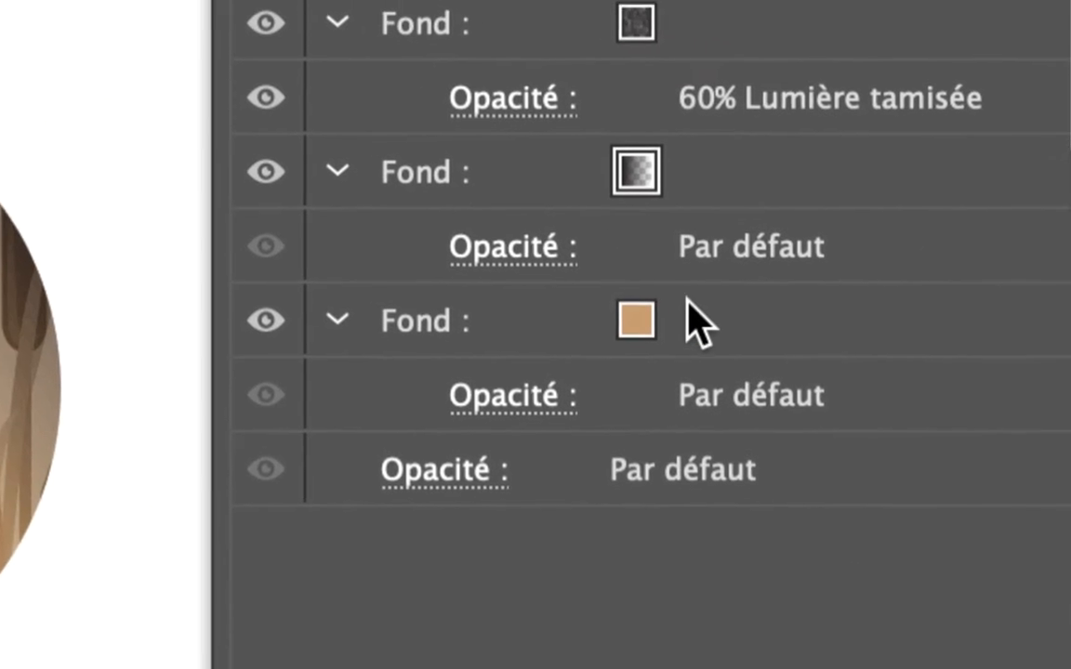
drag(698, 321, 747, 401)
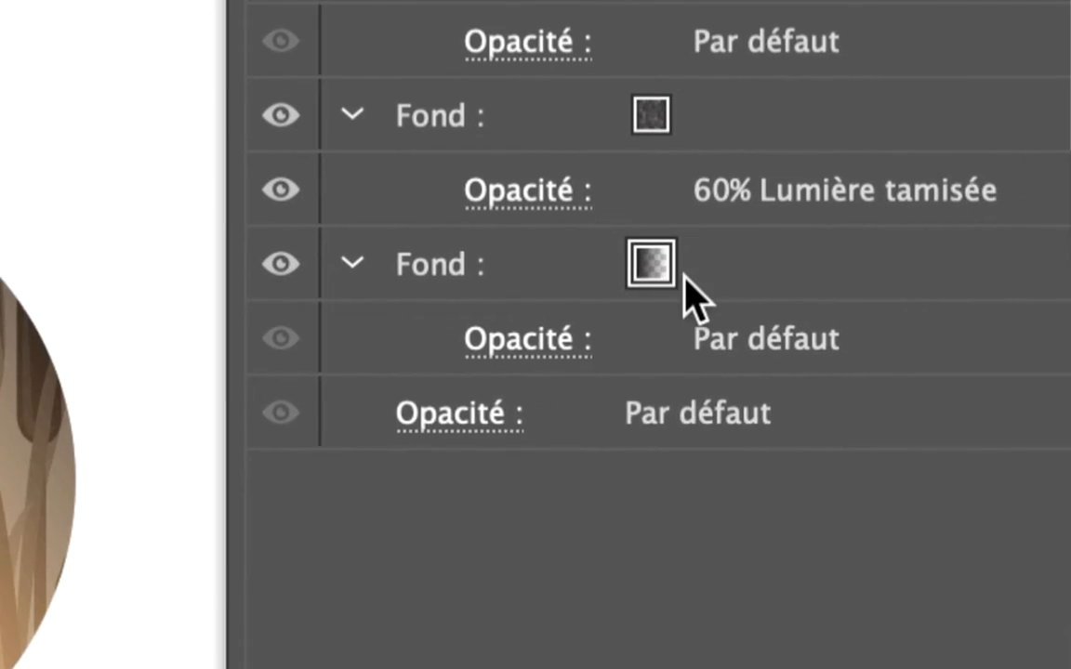
click(697, 290)
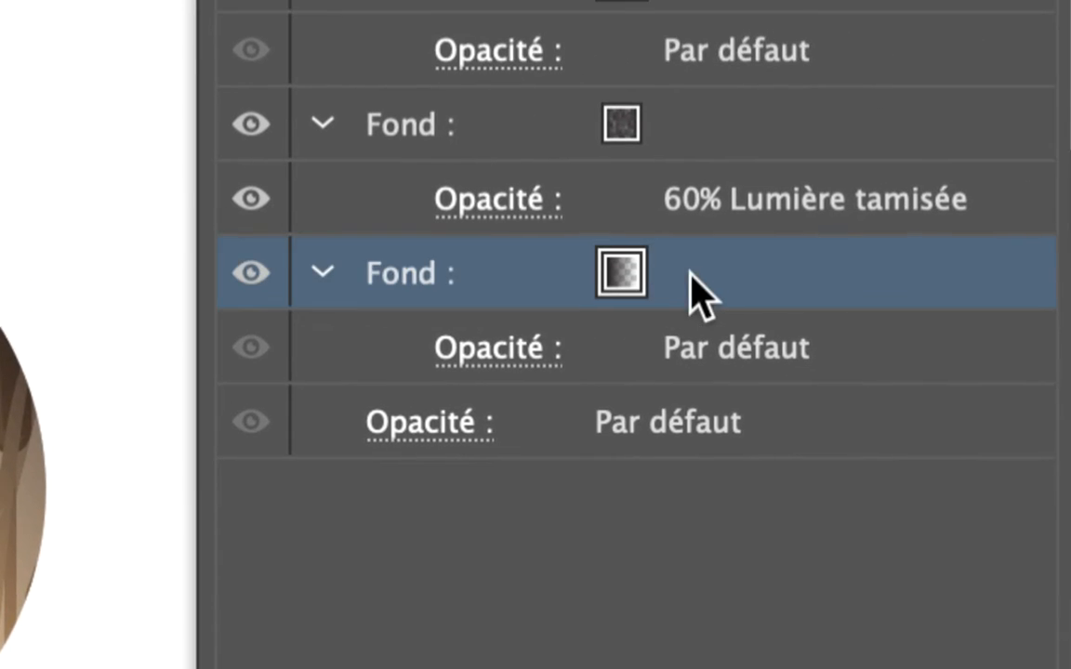
drag(698, 290, 749, 406)
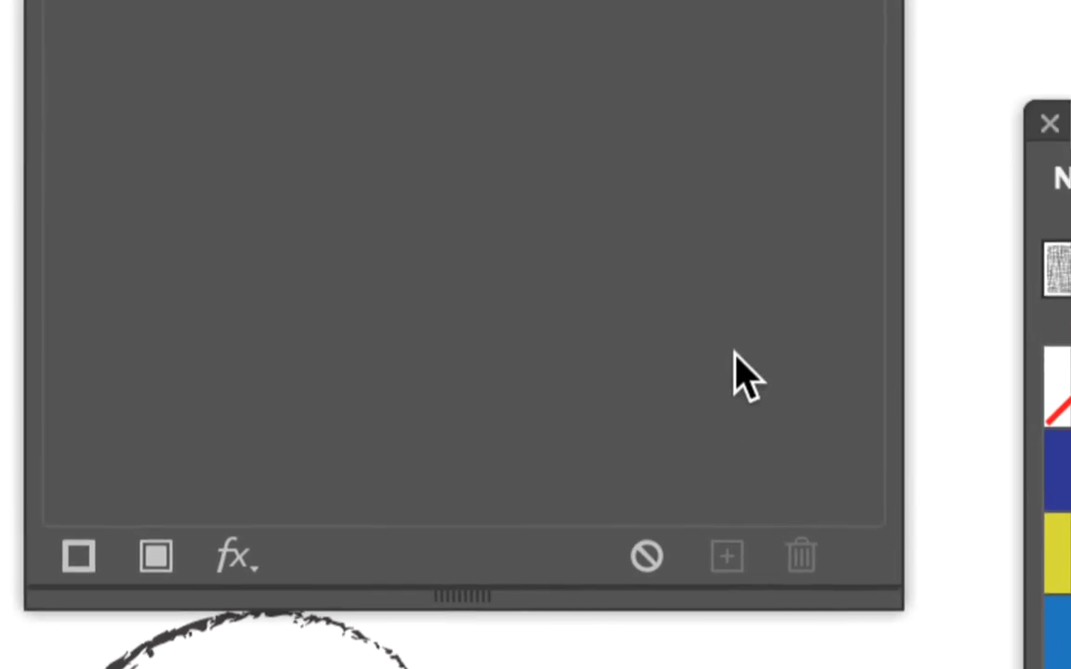
click(671, 259)
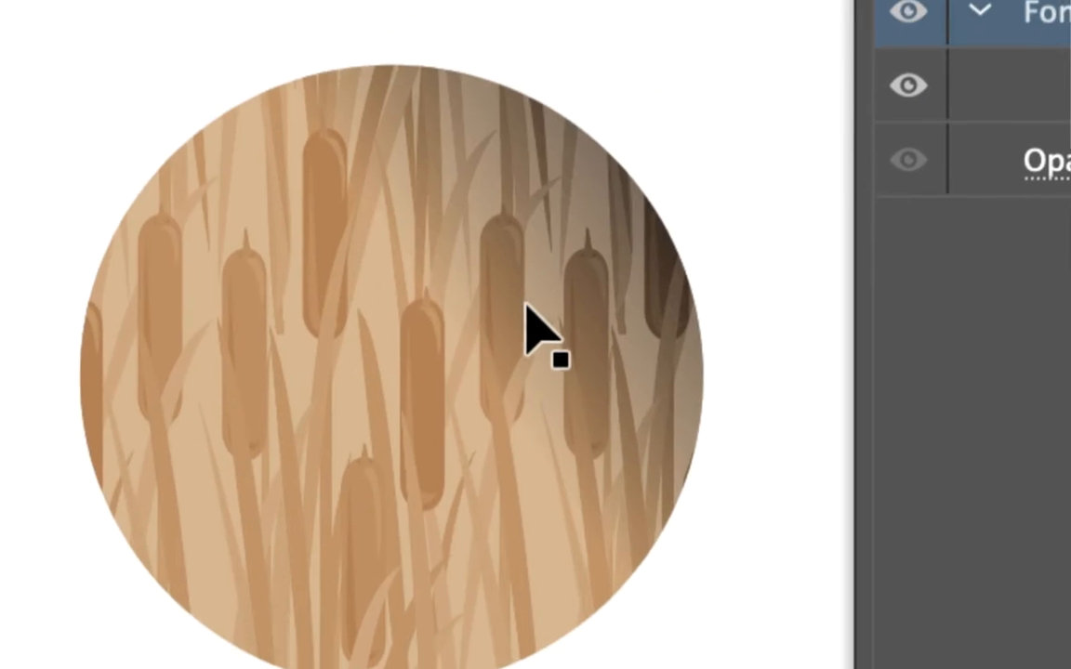
Step: Remove the solid tan fill and the gradient fill from the cattail circle copy, keeping only its pattern fill
click(260, 648)
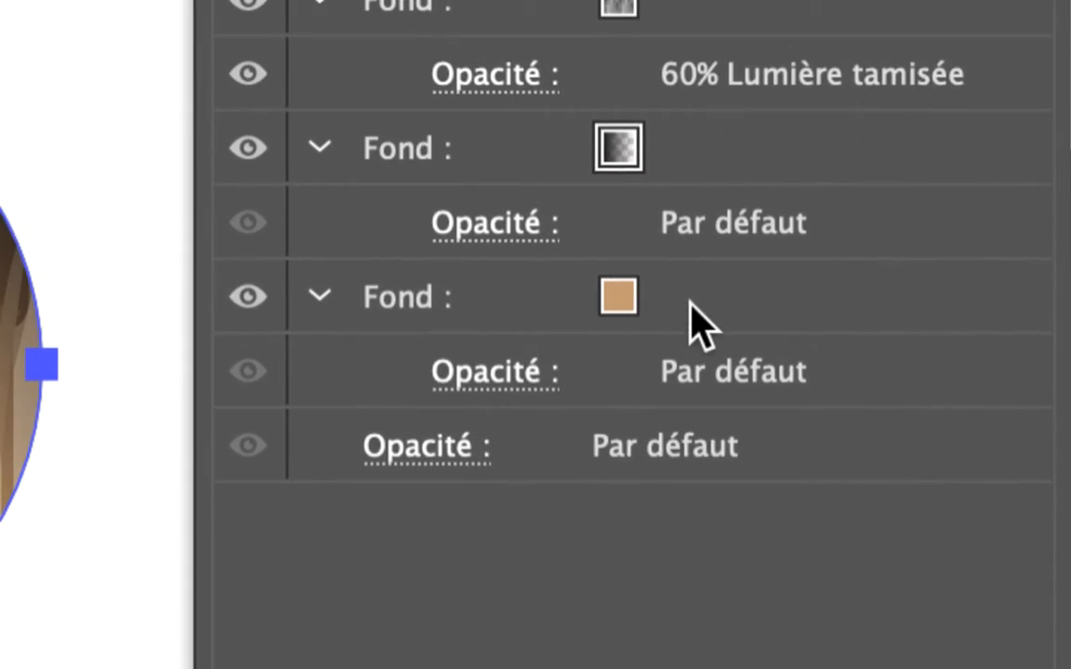
drag(689, 299, 748, 402)
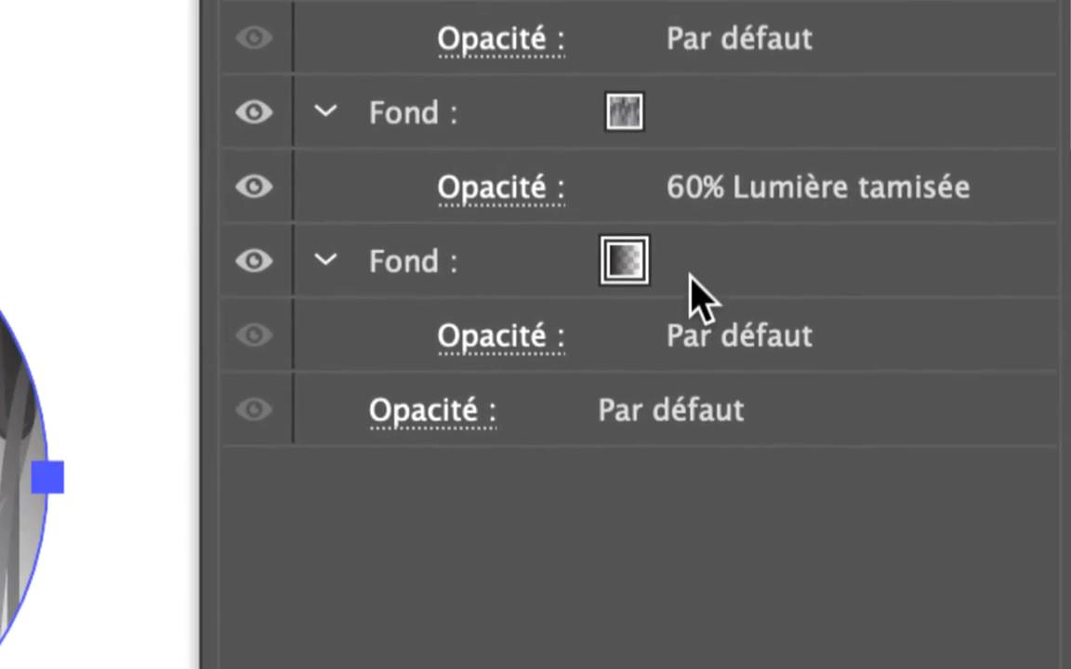
drag(688, 280, 732, 355)
drag(754, 409, 762, 435)
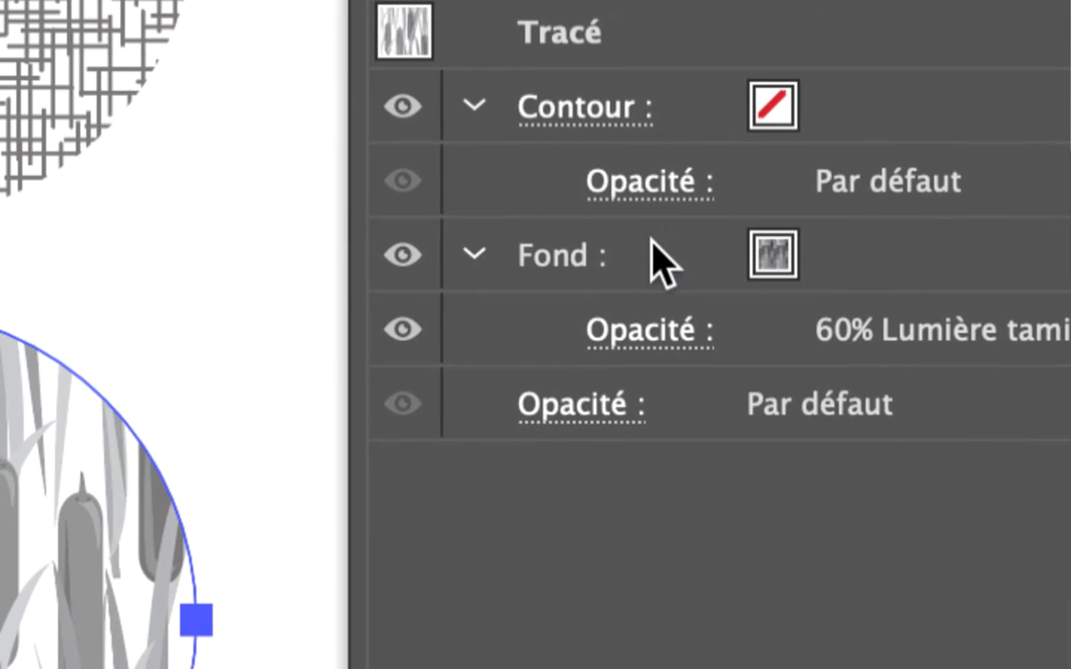
click(662, 264)
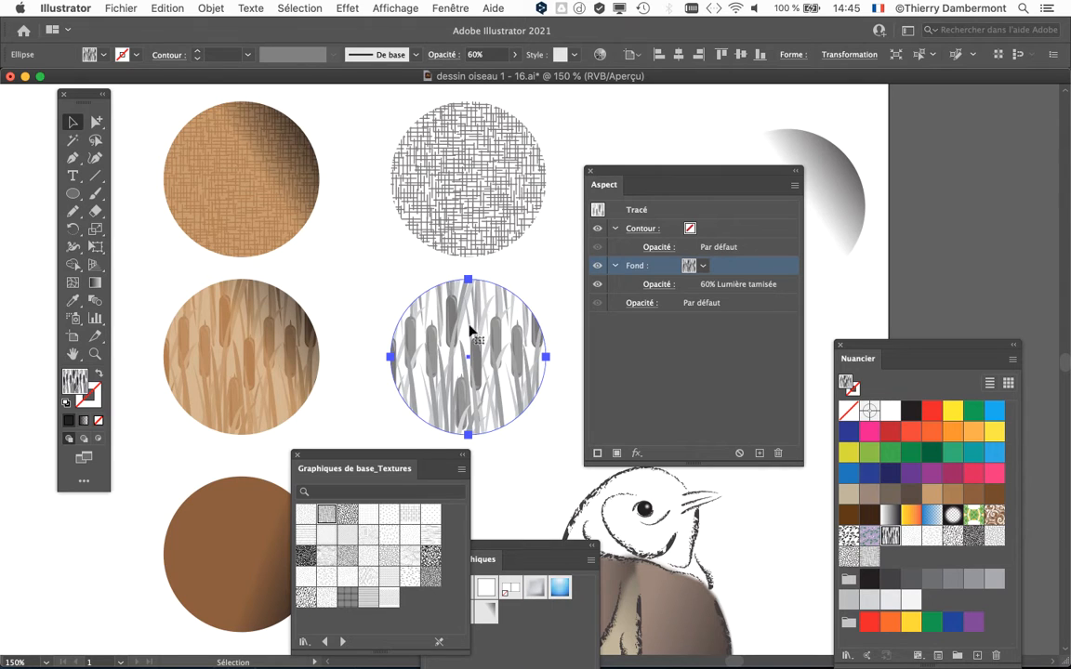
Step: Rearrange the panels around the circle copies and save the crosshatch and cattail pattern fills as two new graphic styles
drag(402, 464, 172, 540)
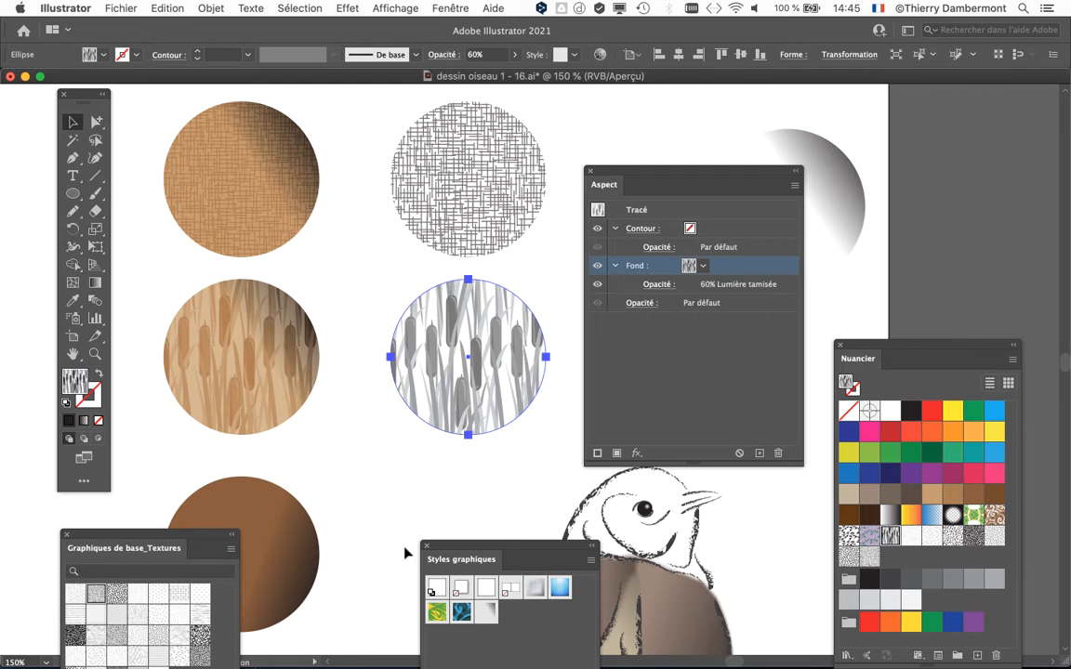
drag(434, 550, 195, 116)
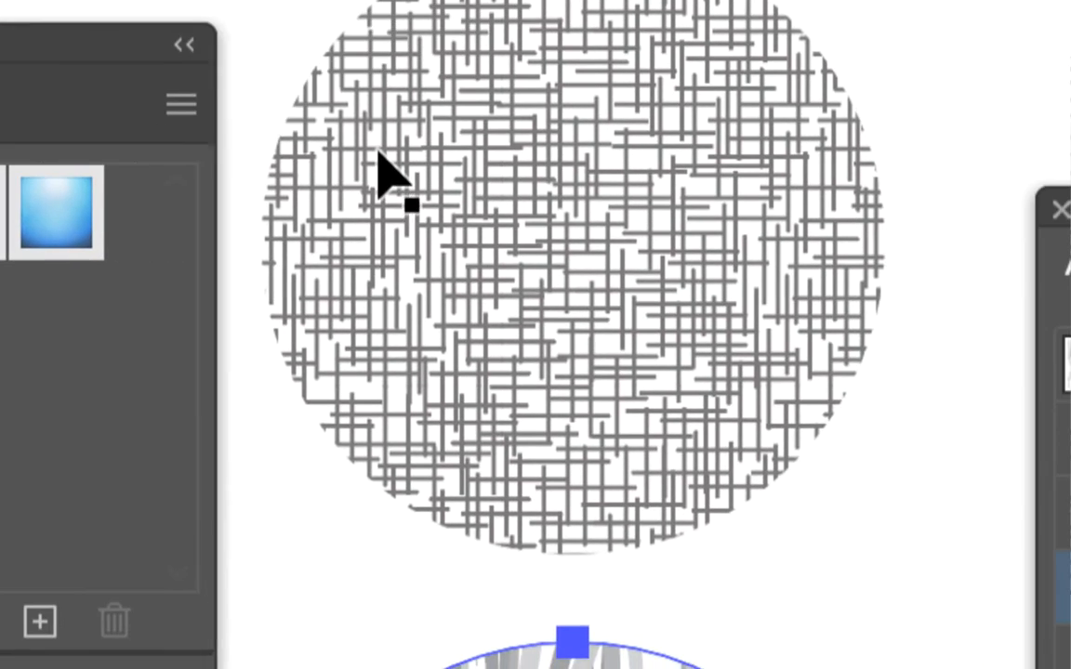
click(382, 175)
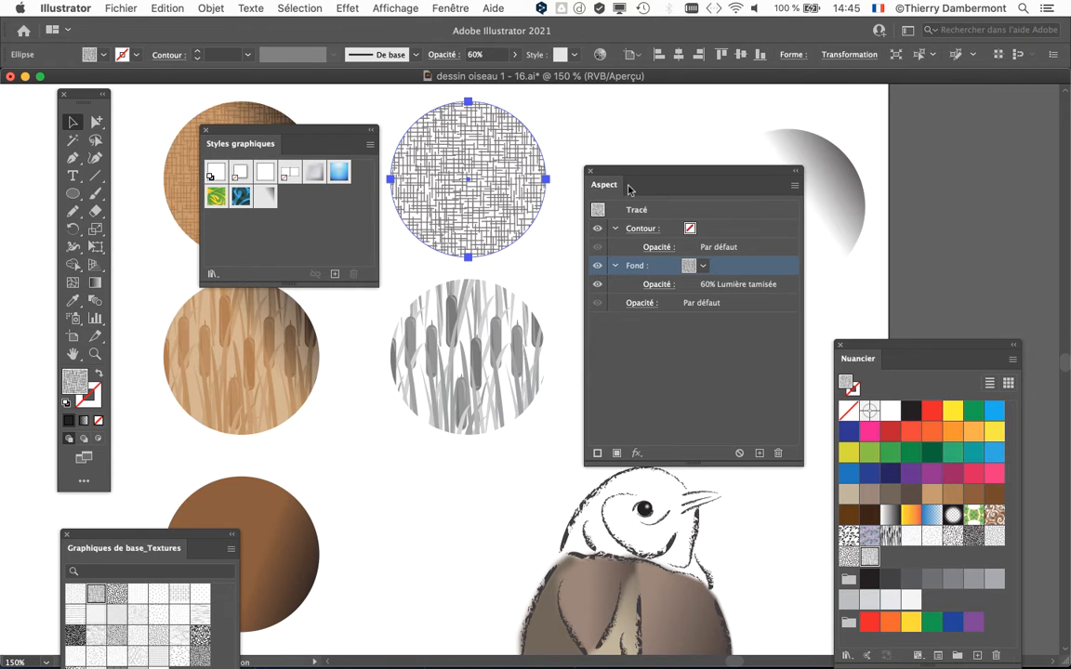
drag(628, 189, 275, 495)
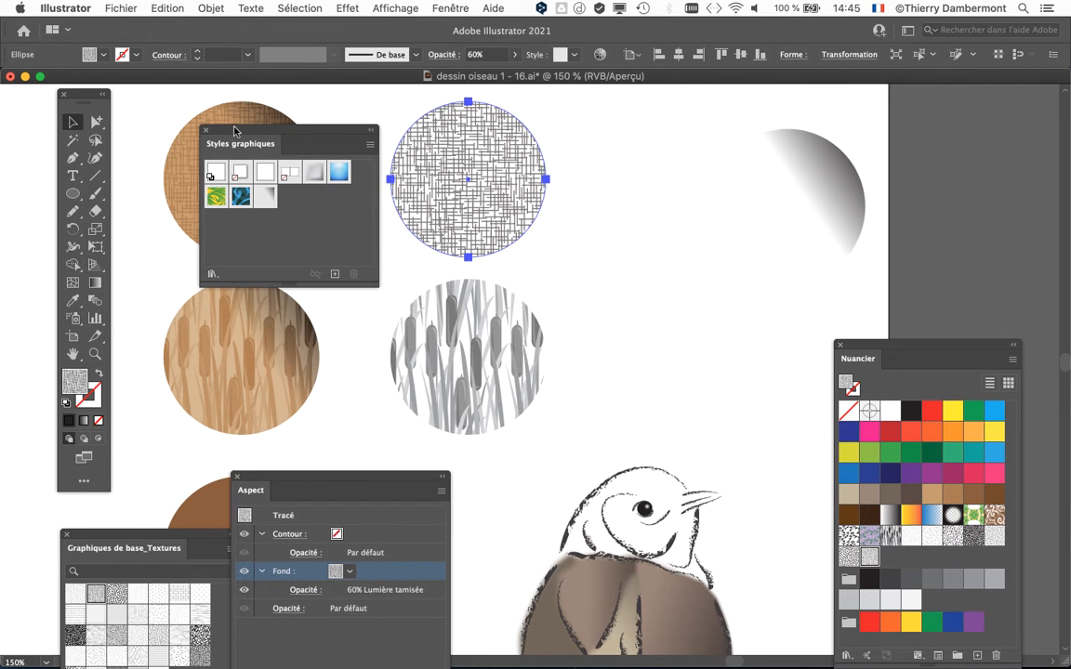
drag(235, 130, 573, 126)
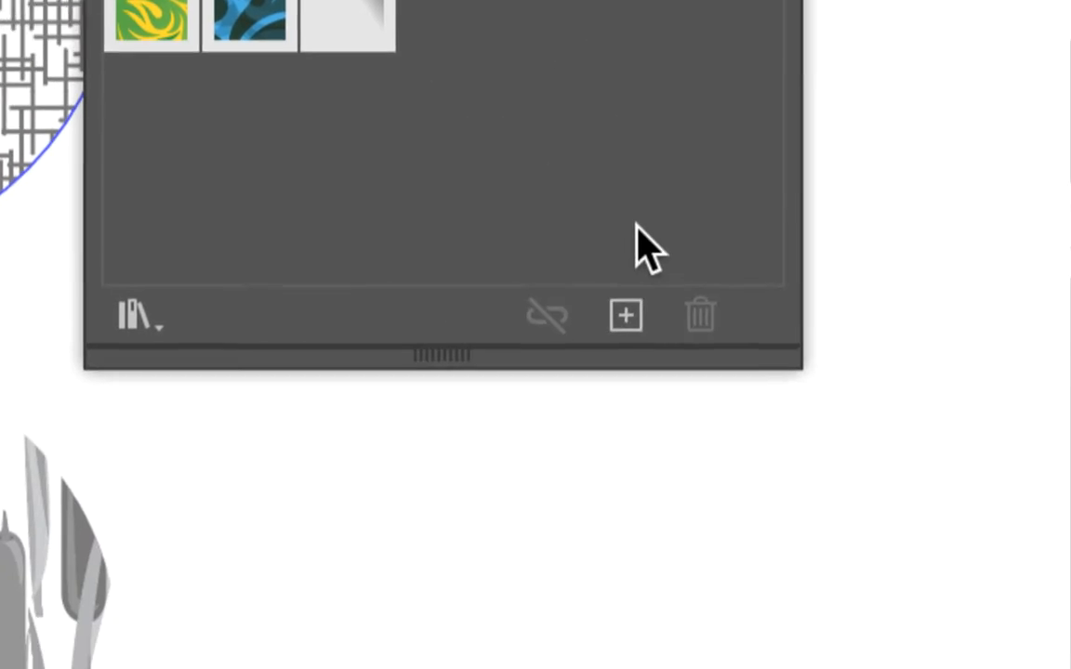
click(629, 257)
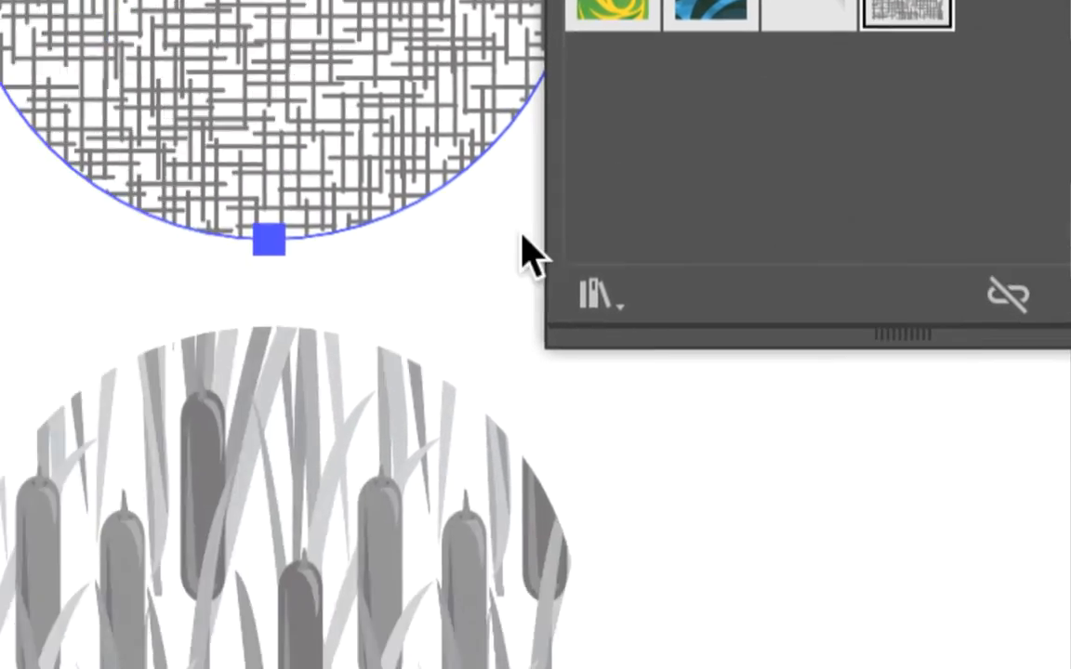
click(55, 548)
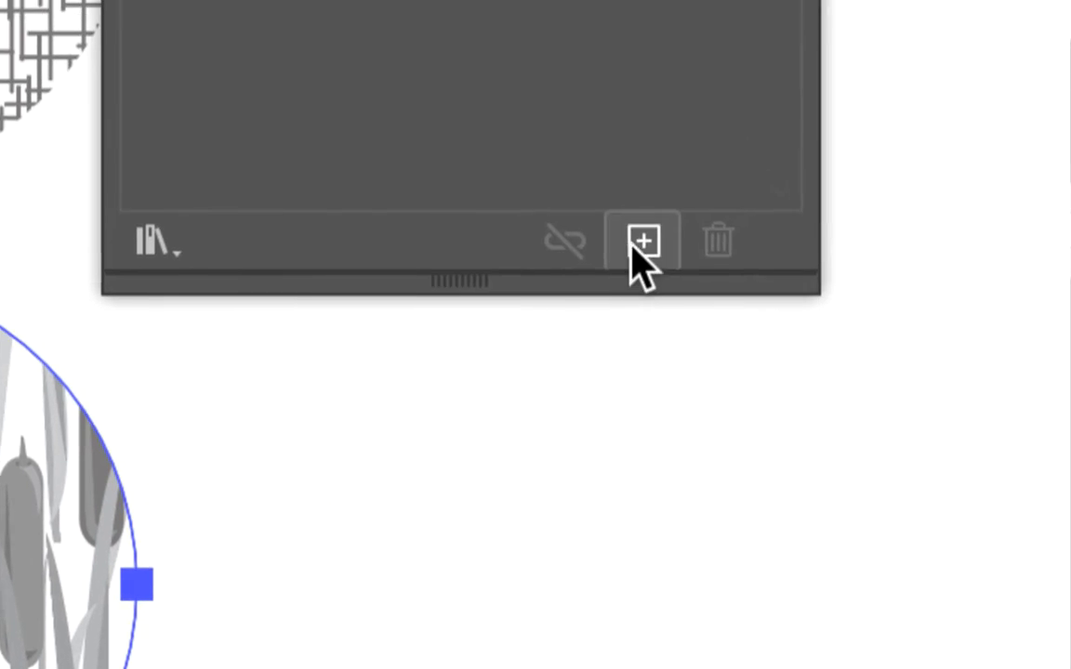
click(641, 252)
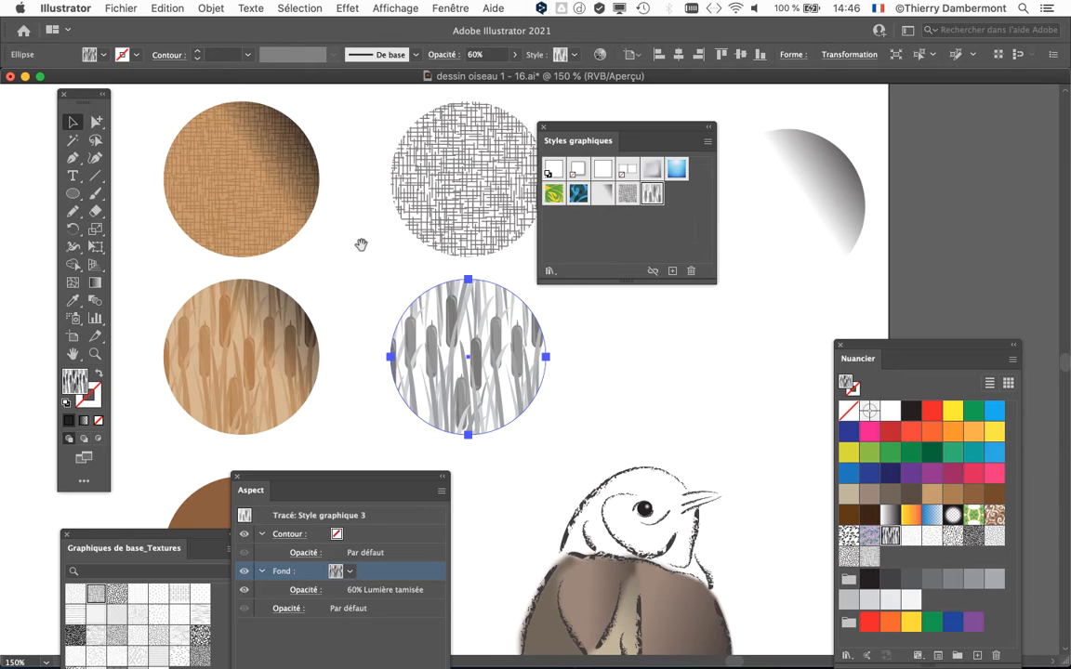
Step: Move the graphic styles and appearance panels away from the coloured bird so the whole drawing is clear
scroll(361, 245, down, 10)
scroll(360, 244, right, 7)
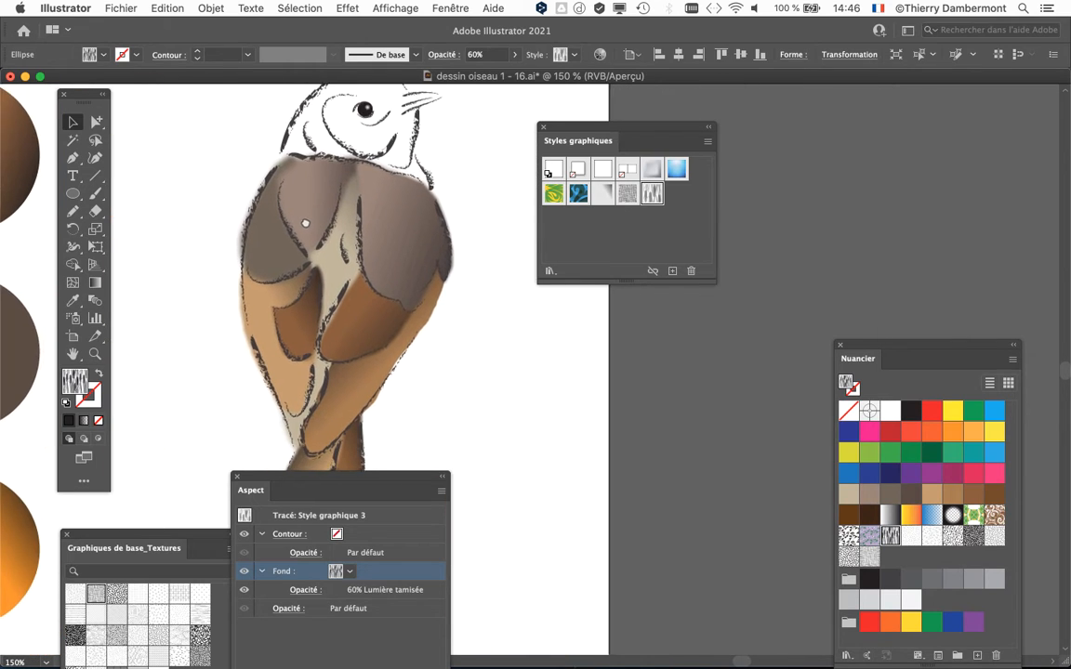
drag(305, 223, 295, 202)
drag(560, 133, 800, 120)
scroll(459, 199, down, 1)
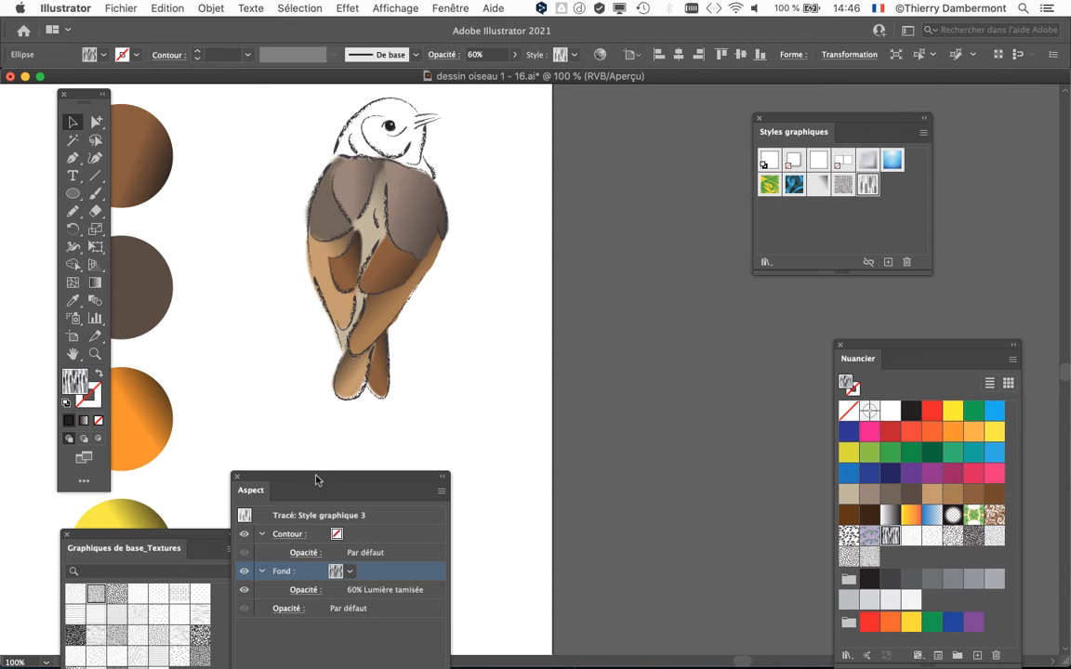
drag(316, 478, 559, 548)
Step: Display the layers beside the bird and unlock the traits and œil layers
click(440, 8)
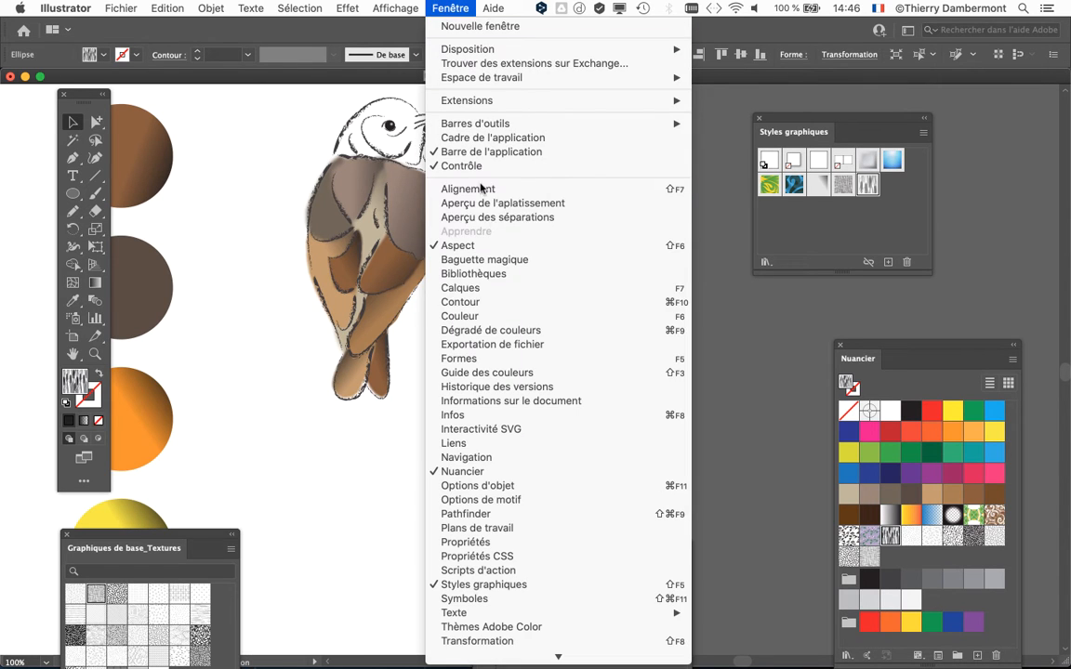
click(494, 291)
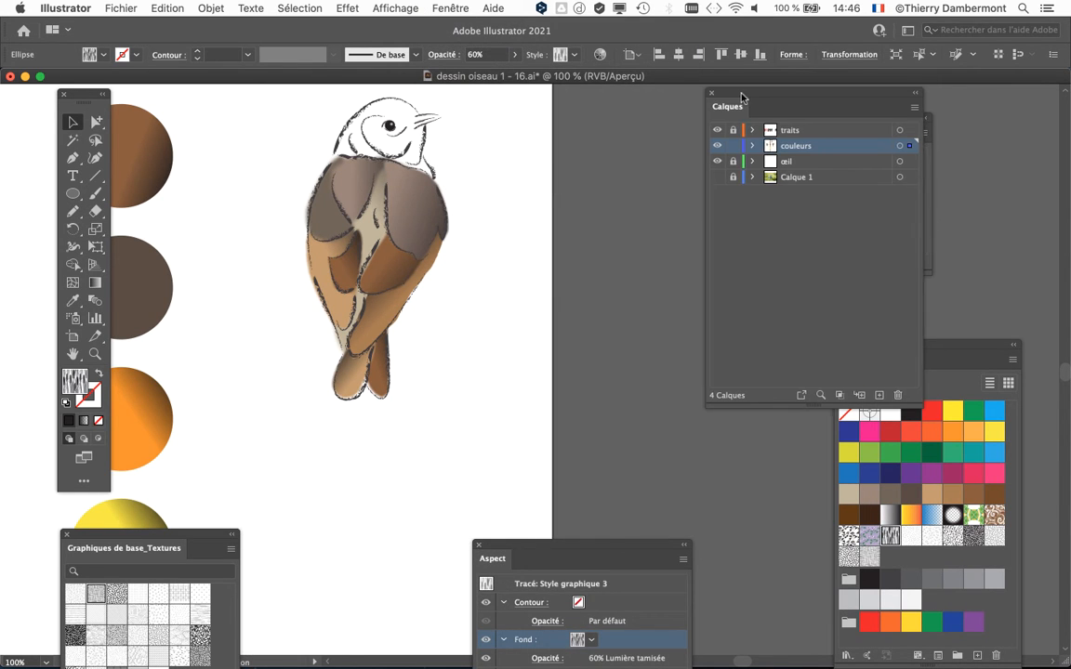
drag(742, 96, 543, 142)
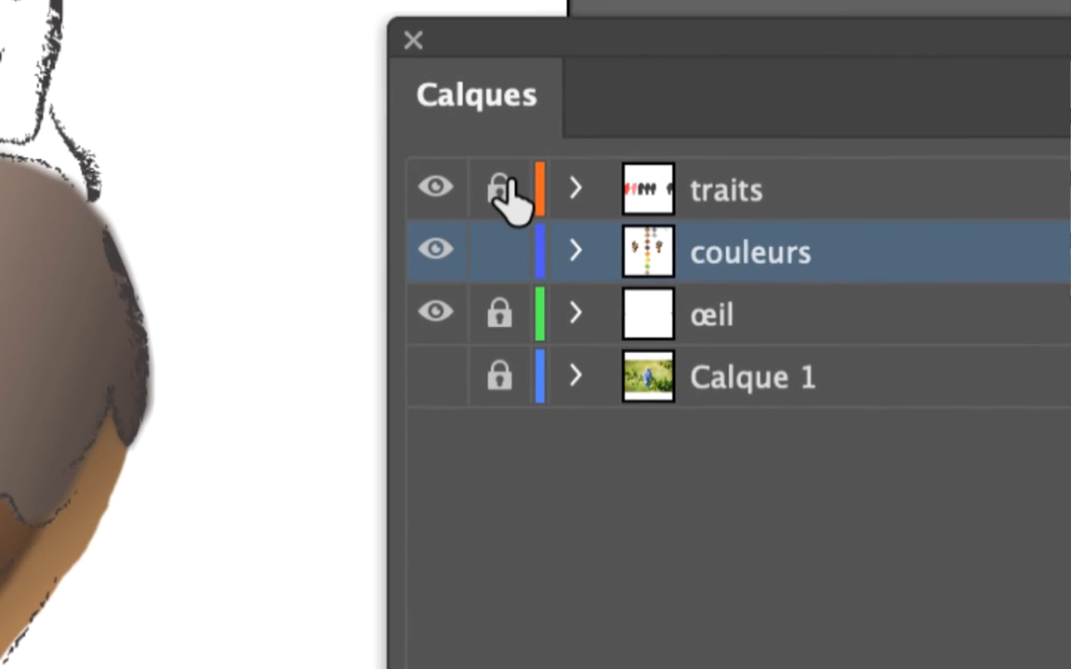
click(671, 278)
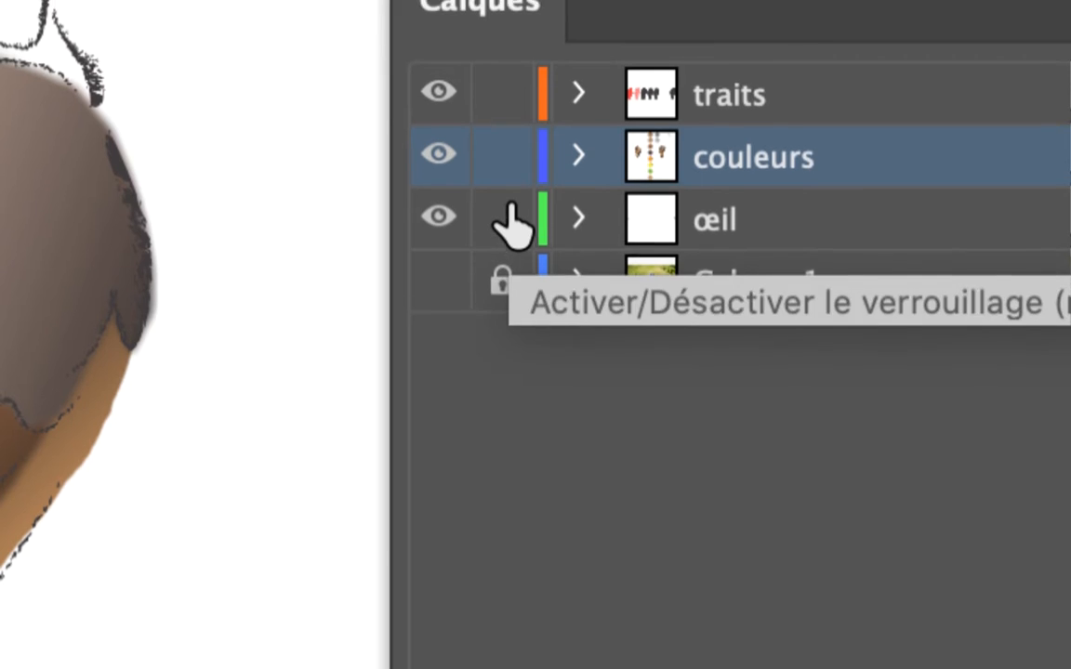
click(502, 211)
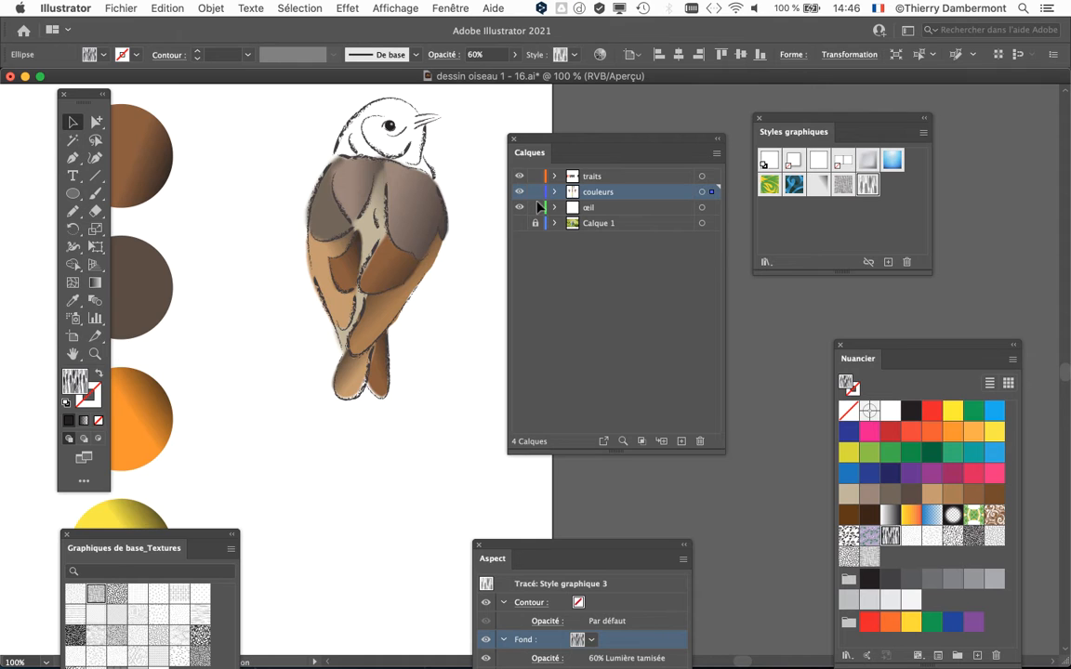
Step: Select the complete coloured bird with its lines and eye and duplicate it to the right, outside the artboard
drag(400, 246, 326, 272)
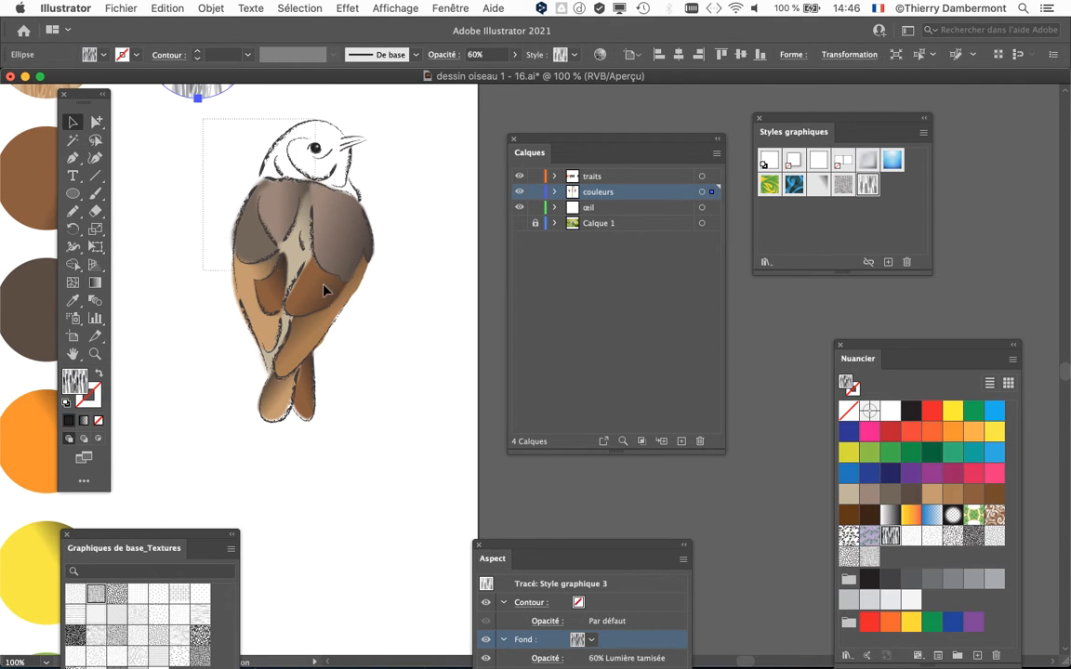
key(super+a)
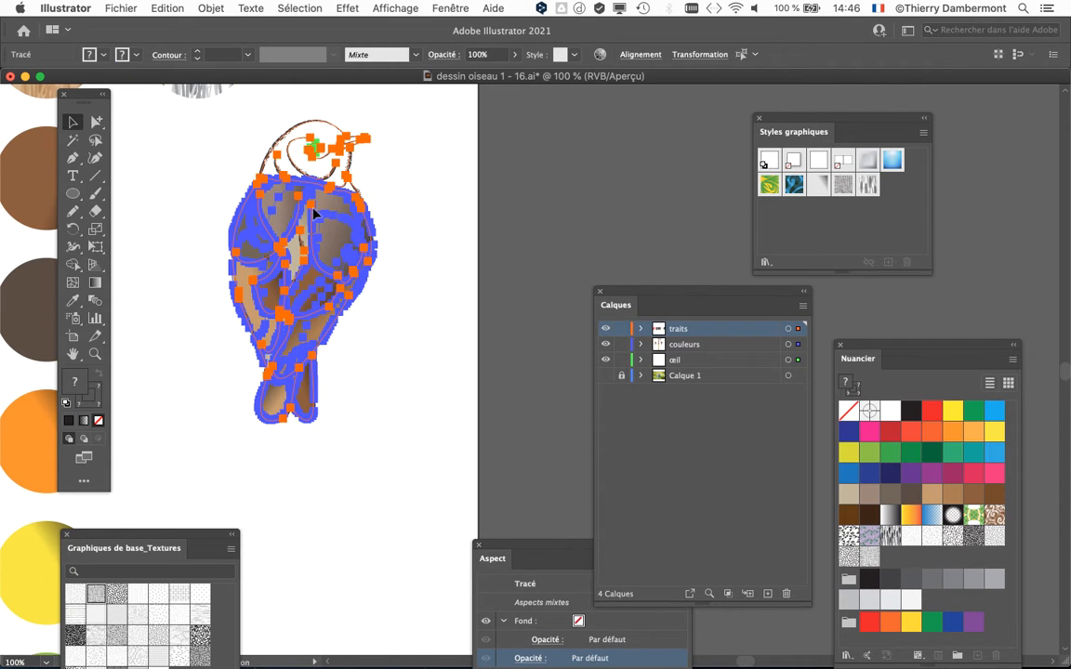
drag(314, 214, 603, 220)
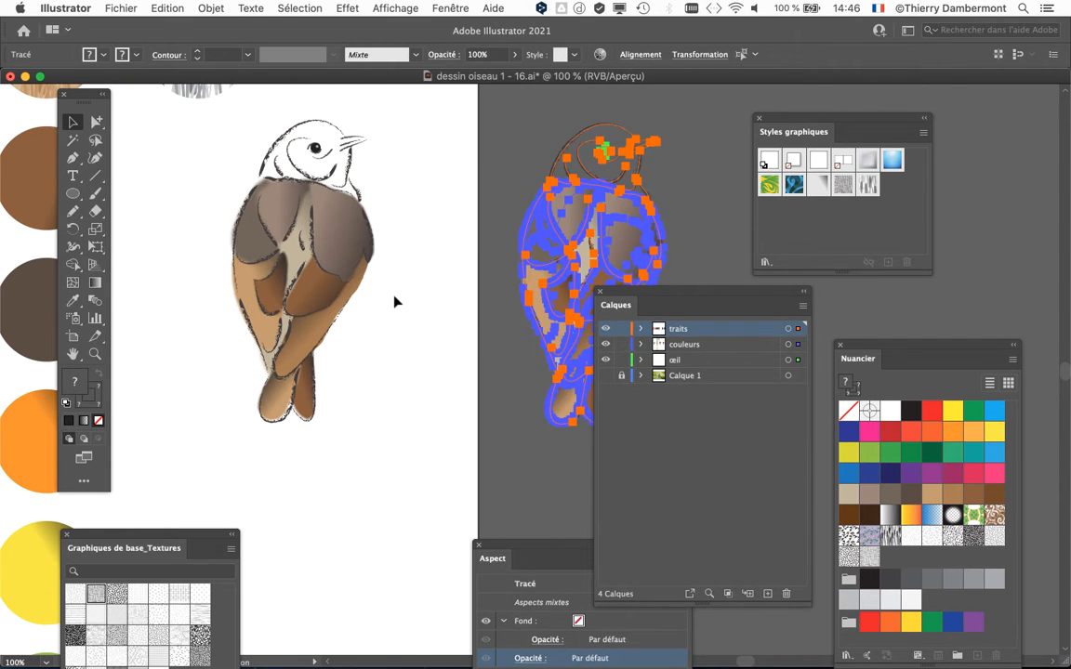
Step: Extend the artboard's right edge with the Artboard tool so that it contains the bird copy
scroll(394, 301, down, 3)
click(73, 341)
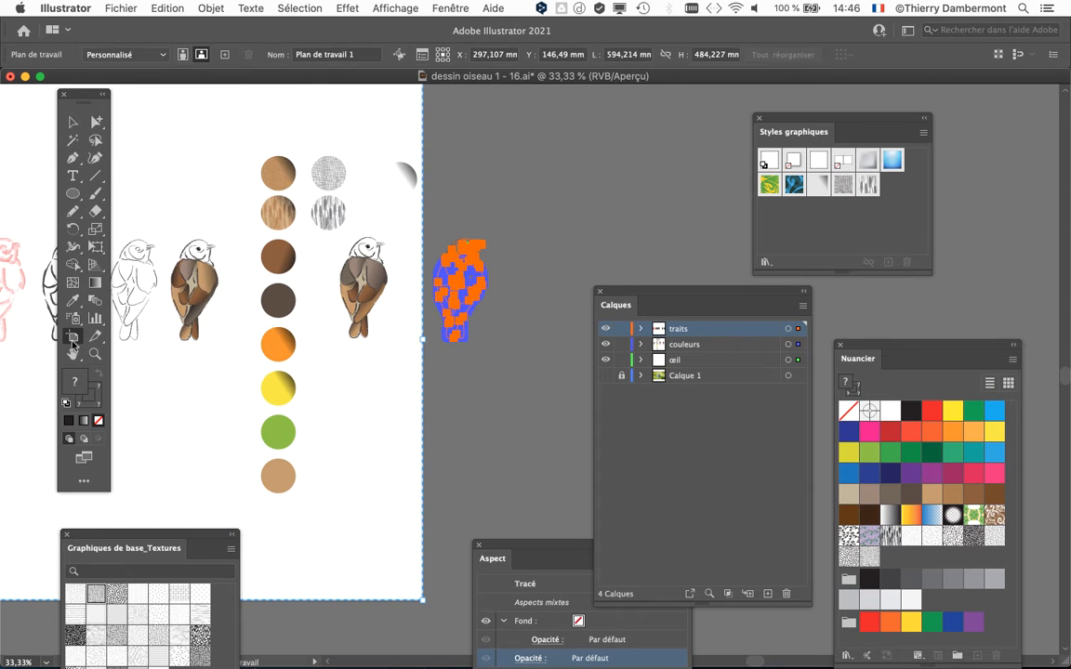
drag(423, 343, 528, 341)
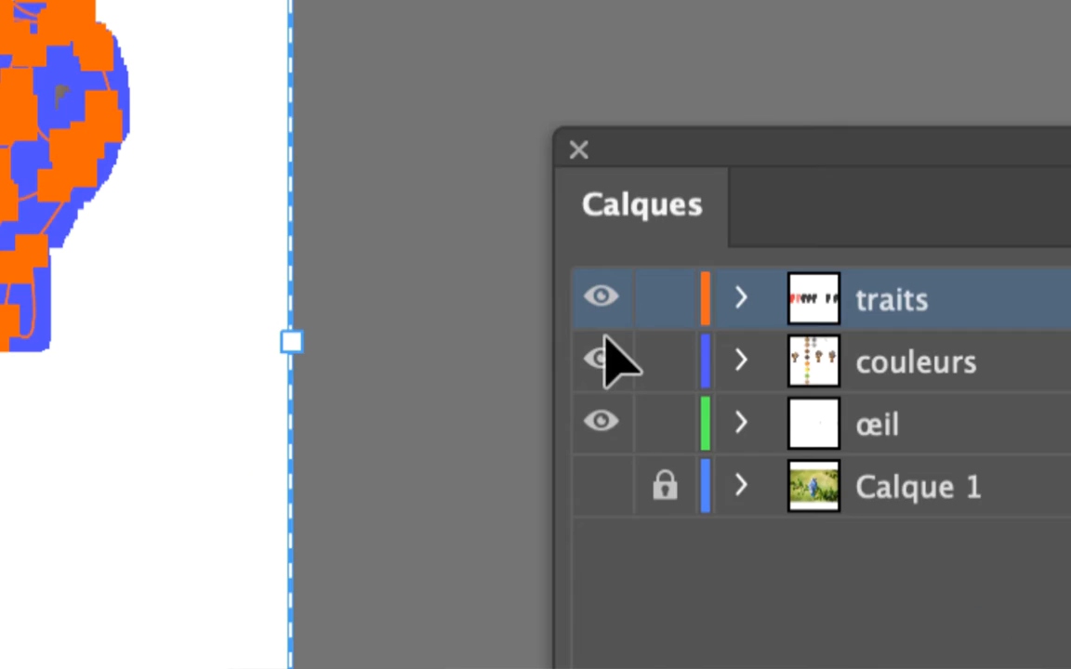
Step: Lock the traits and œil layers so only the couleurs layer stays editable, and deselect the bird copy's coloured shapes
click(664, 302)
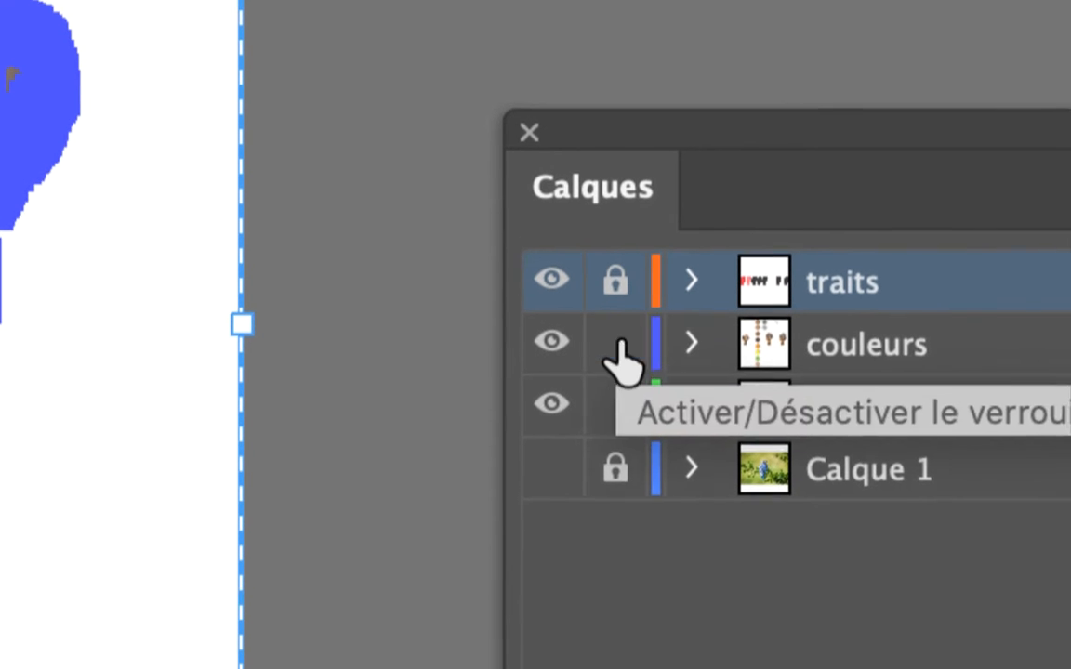
click(616, 358)
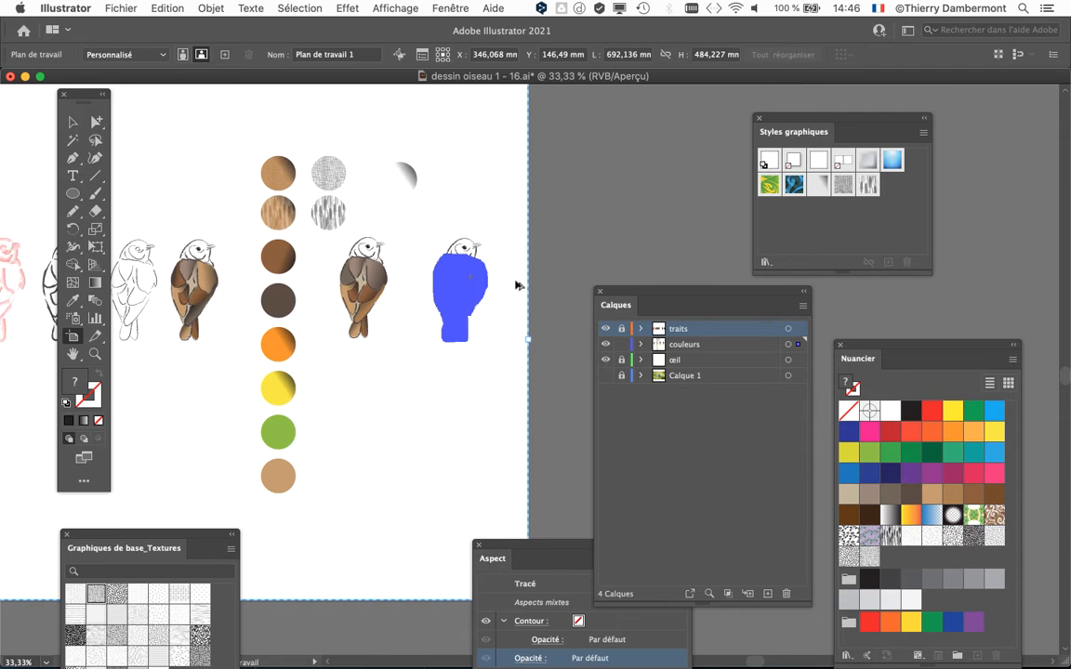
key(super+plus)
key(super+plus)
key(super+plus)
key(super+plus)
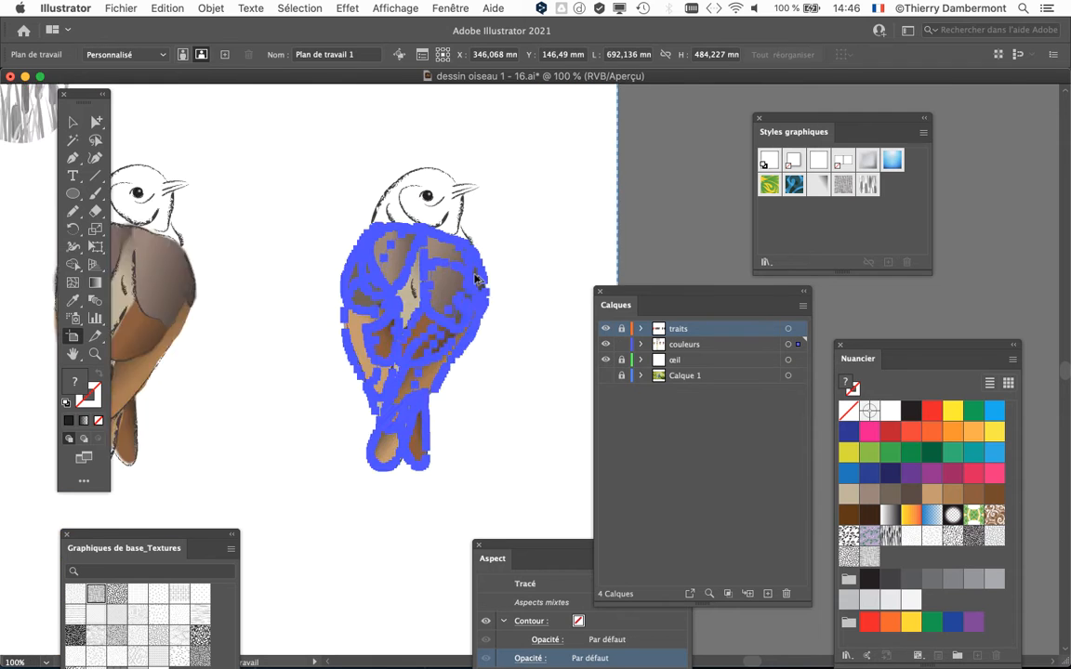
click(73, 122)
click(542, 228)
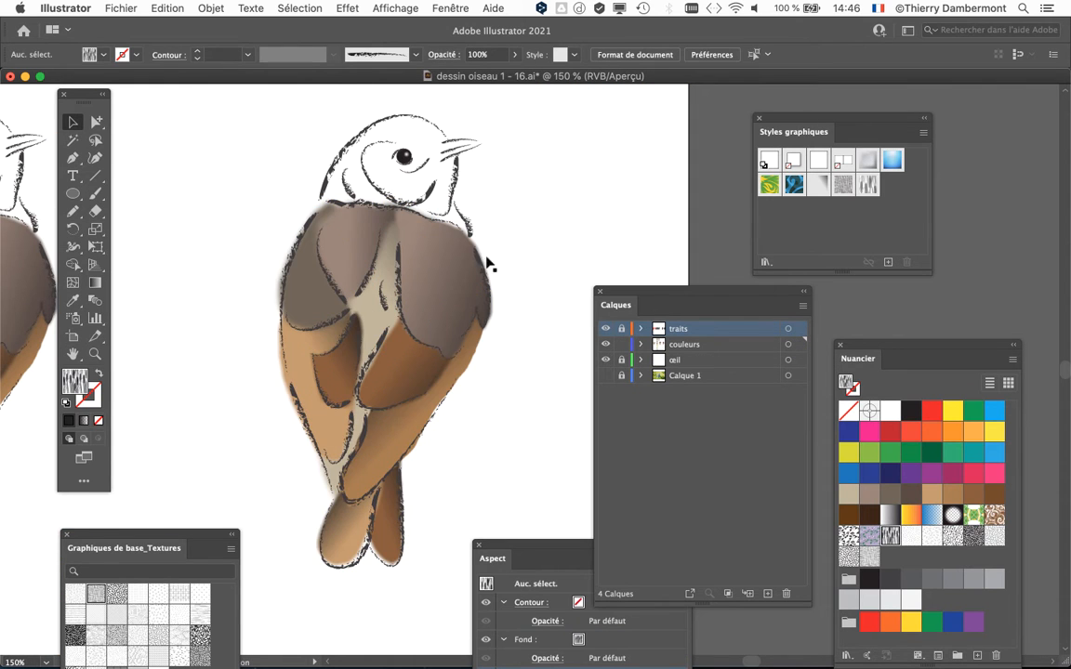
Step: Add the reed texture graphic style to the bird copy's two taupe upper-back shapes and show their appearance attributes beside the bird
key(super+plus)
click(389, 235)
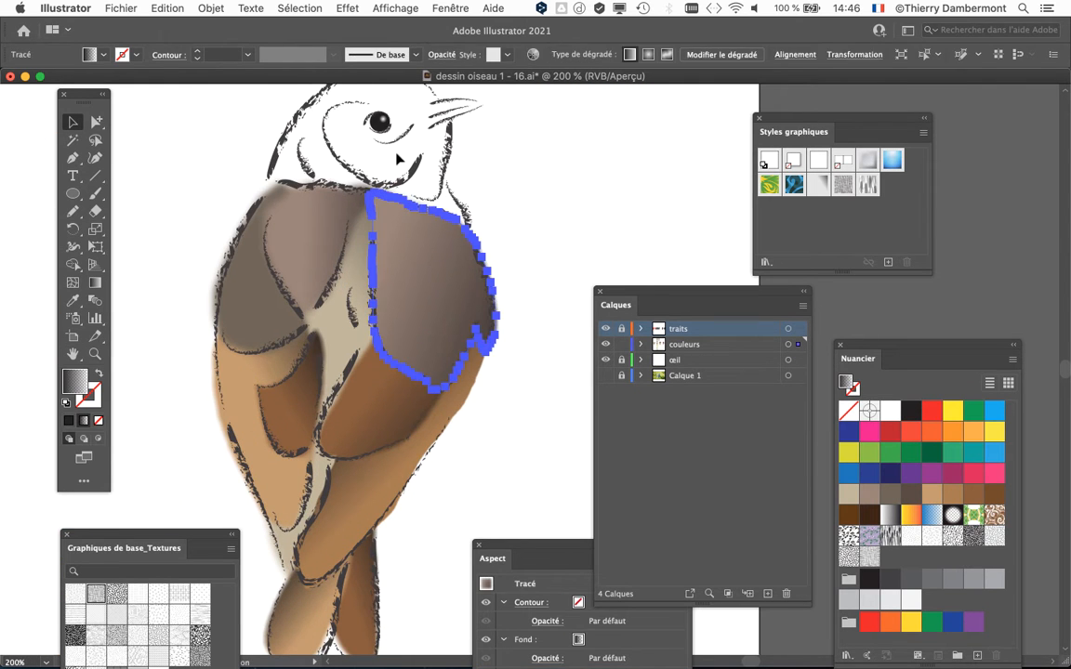
click(429, 133)
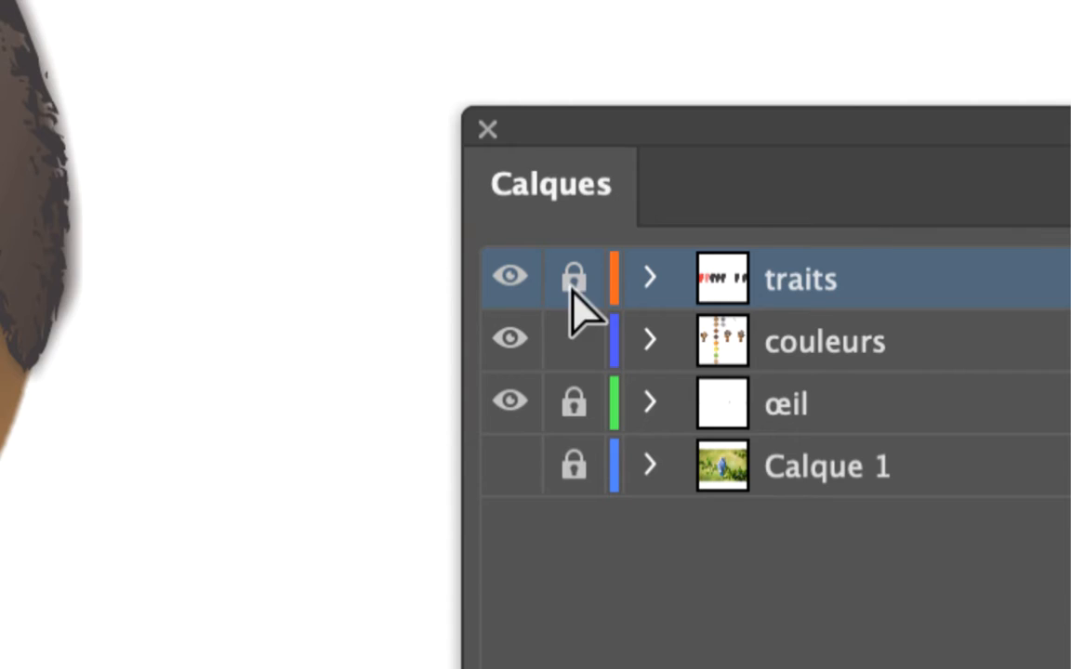
scroll(497, 300, down, 1)
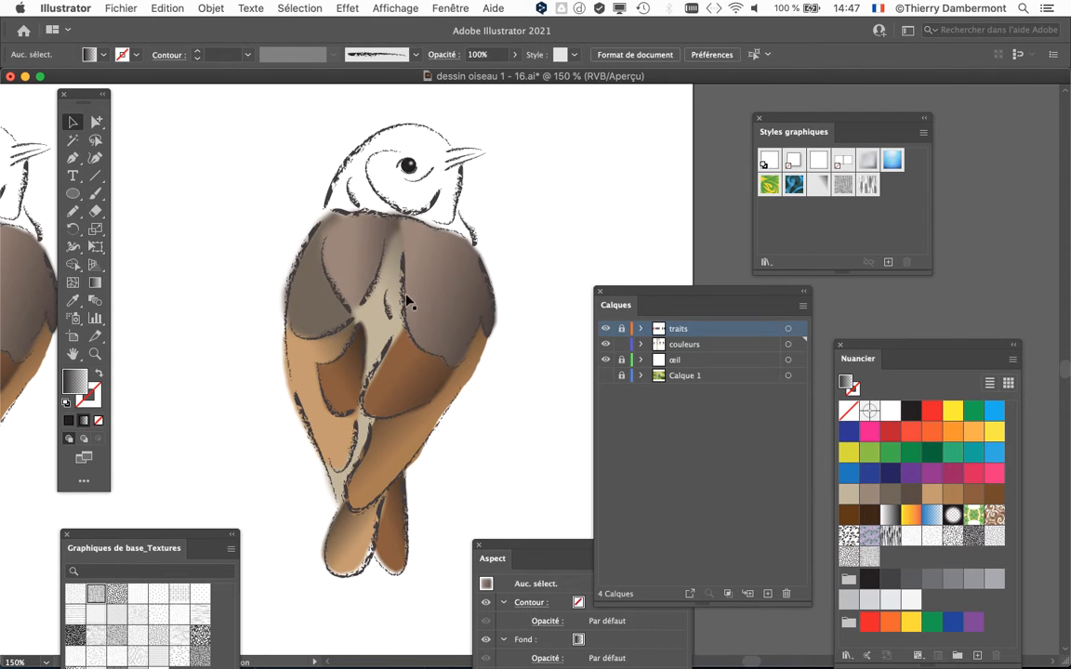
scroll(418, 296, right, 2)
scroll(418, 295, down, 1)
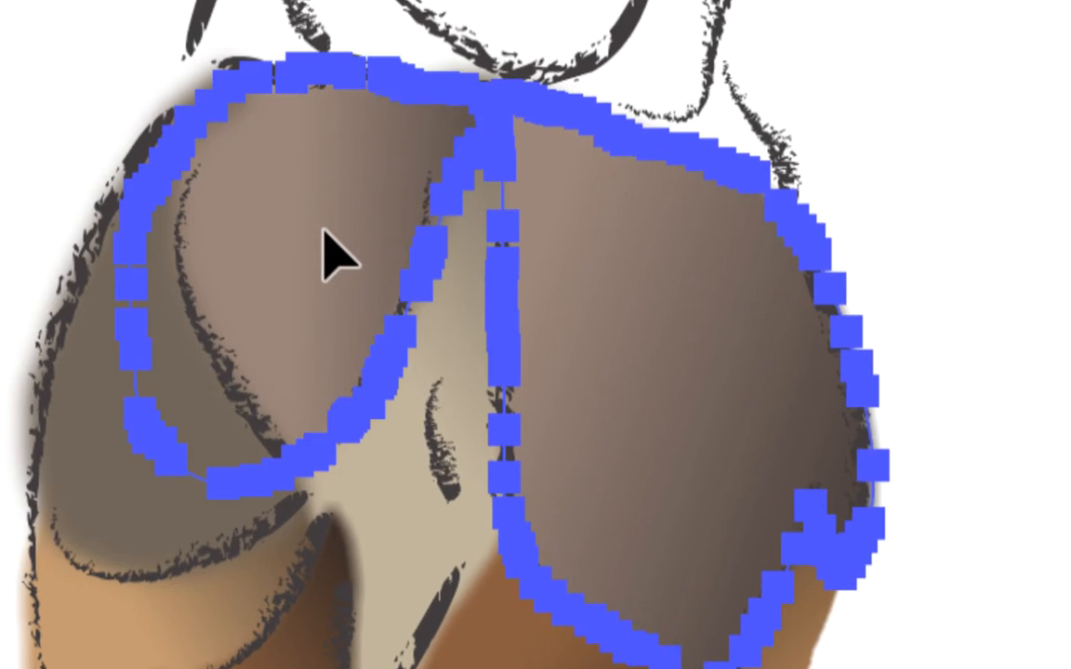
click(325, 230)
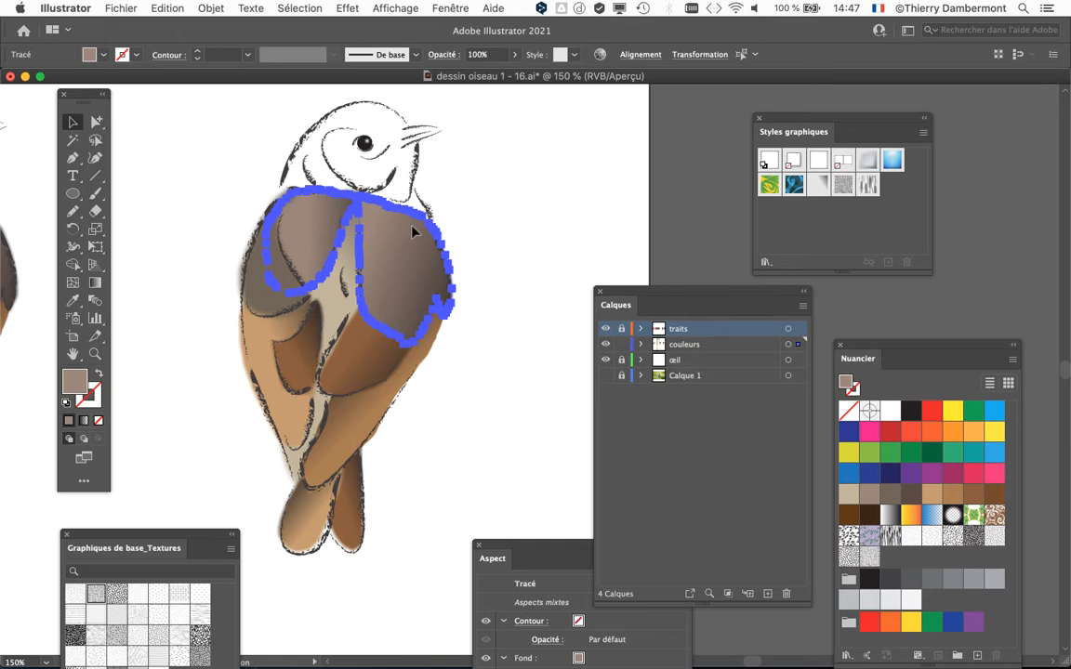
drag(781, 118, 539, 109)
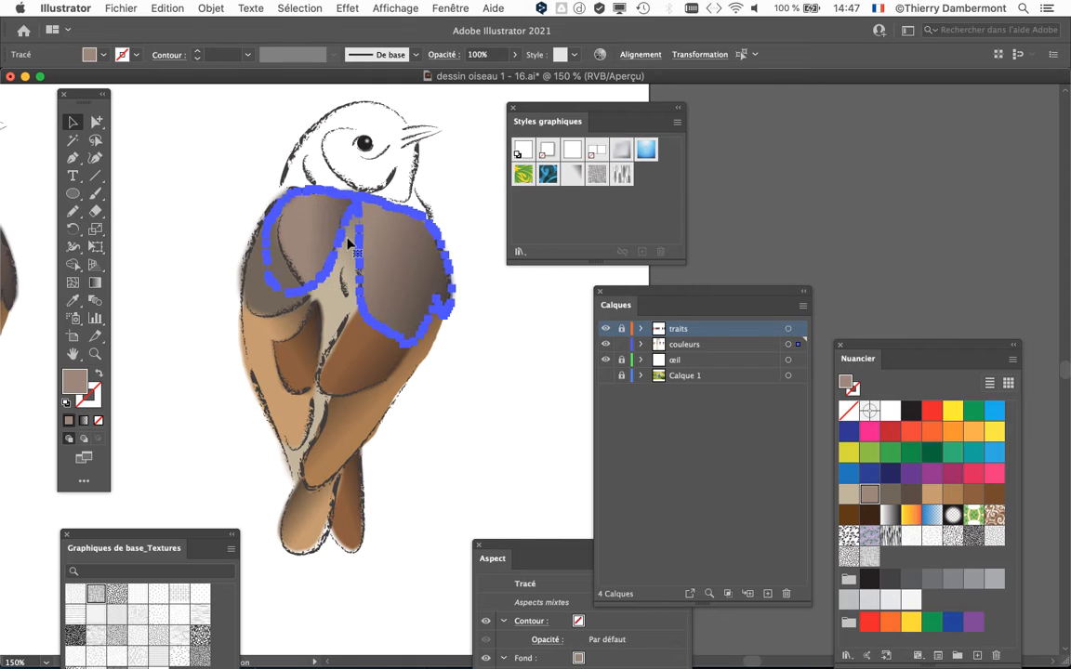
drag(546, 115, 836, 135)
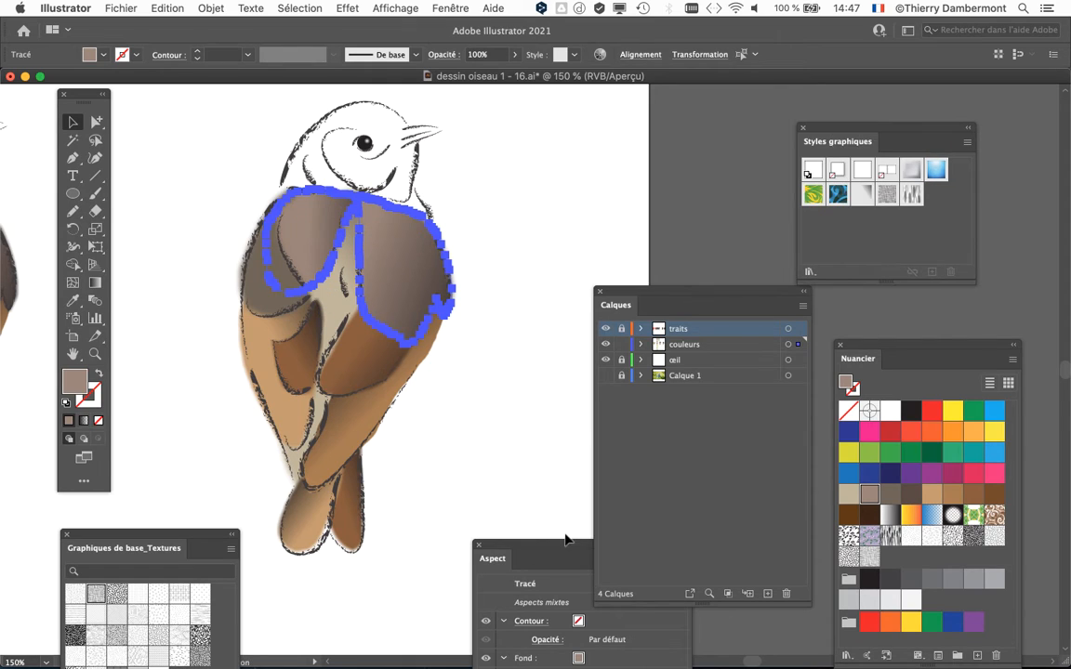
drag(538, 552, 536, 137)
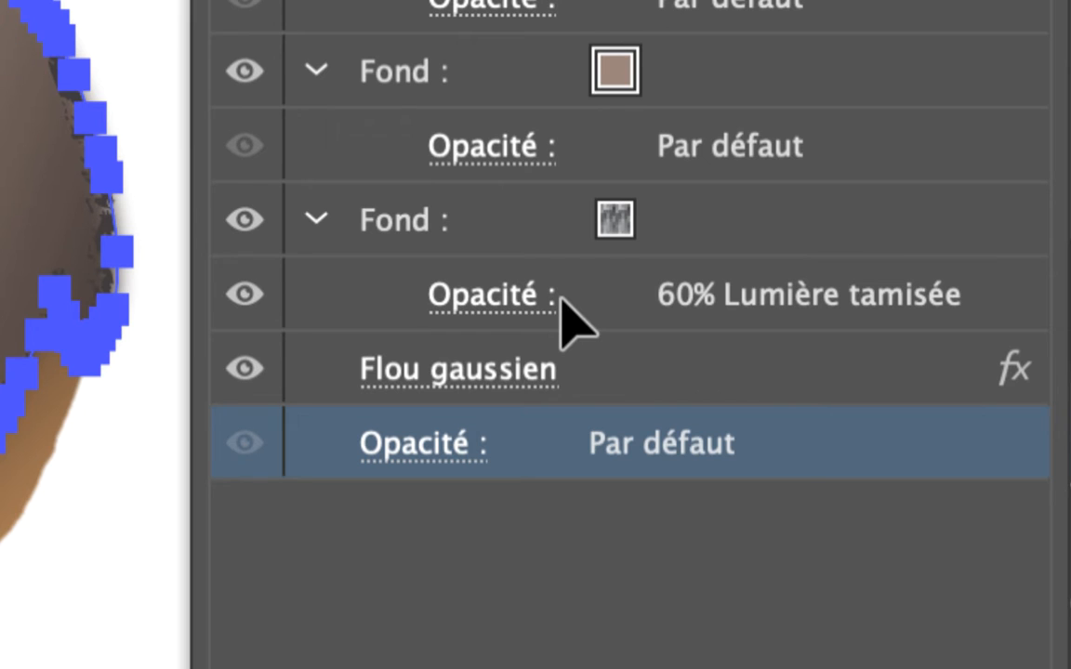
Step: Try to move the reed texture fill above the other fills while both taupe shapes are selected
drag(549, 246, 526, 215)
drag(553, 290, 556, 241)
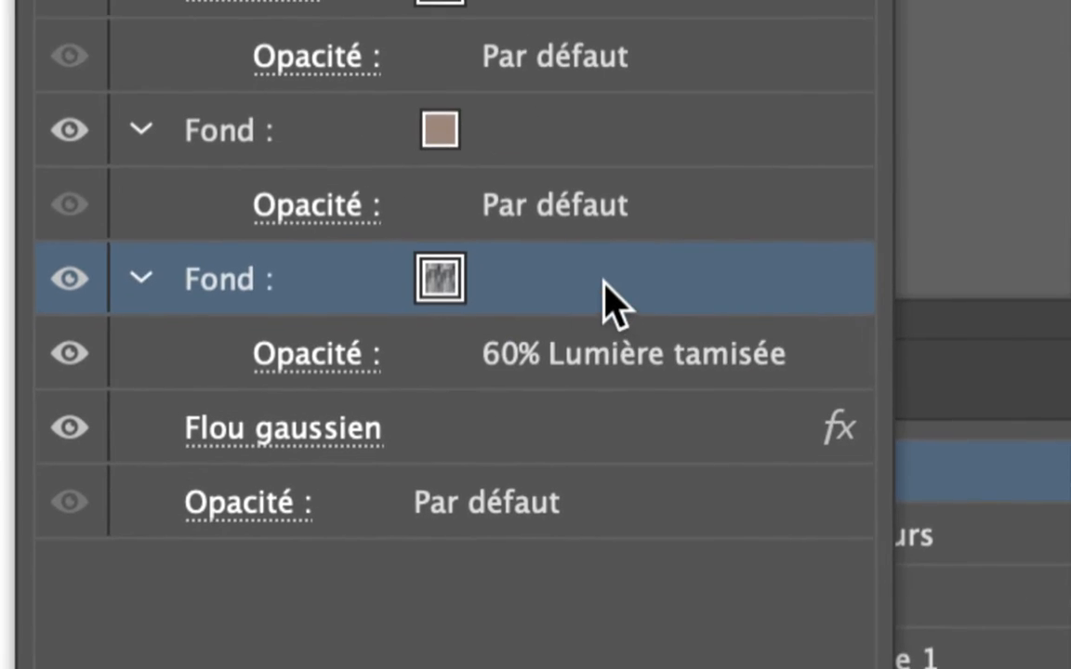
drag(811, 295, 806, 97)
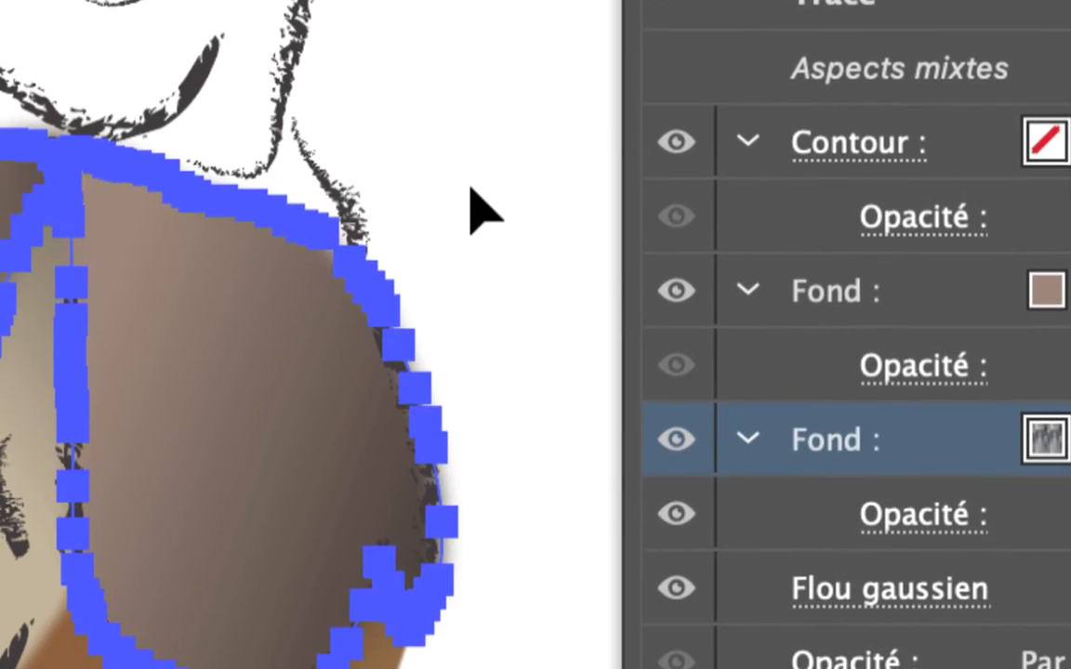
click(442, 218)
Step: Select only the right taupe upper-back shape and move its reed texture fill above its gradient and colour fills
click(453, 211)
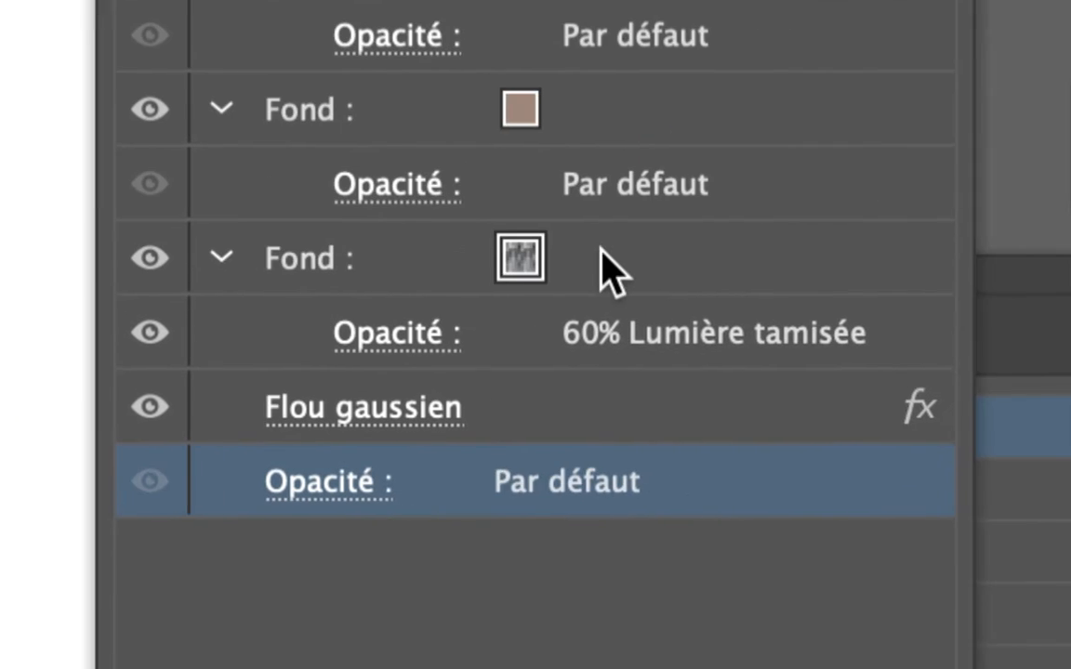
drag(602, 251, 642, 151)
drag(609, 223, 608, 88)
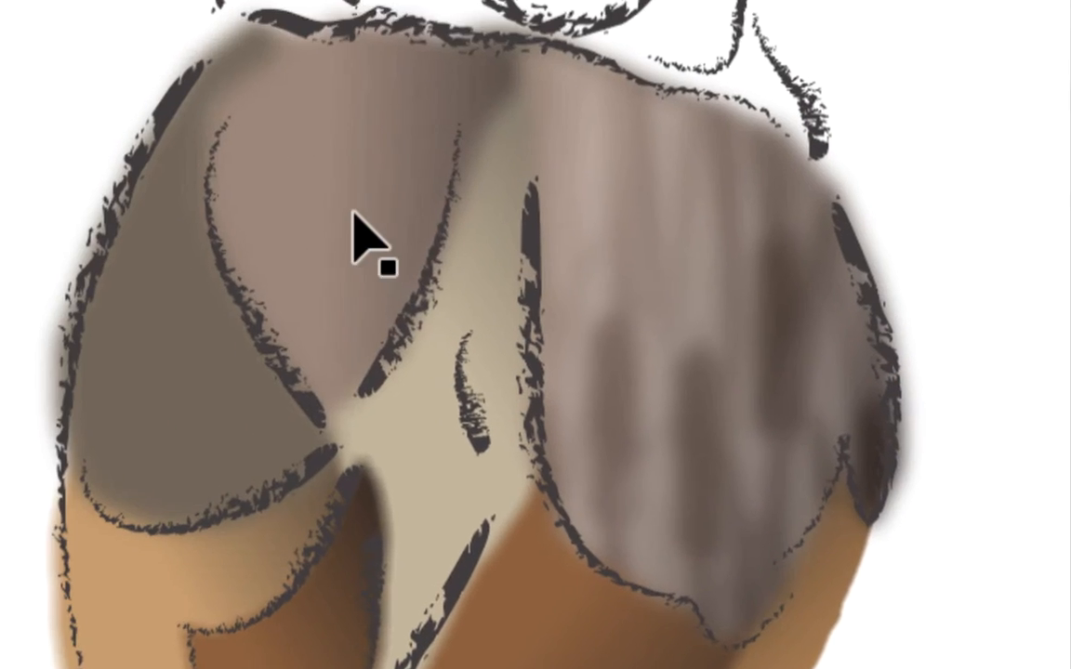
Step: Select the left taupe upper-back shape and move its reed texture fill above its gradient and colour fills
click(353, 235)
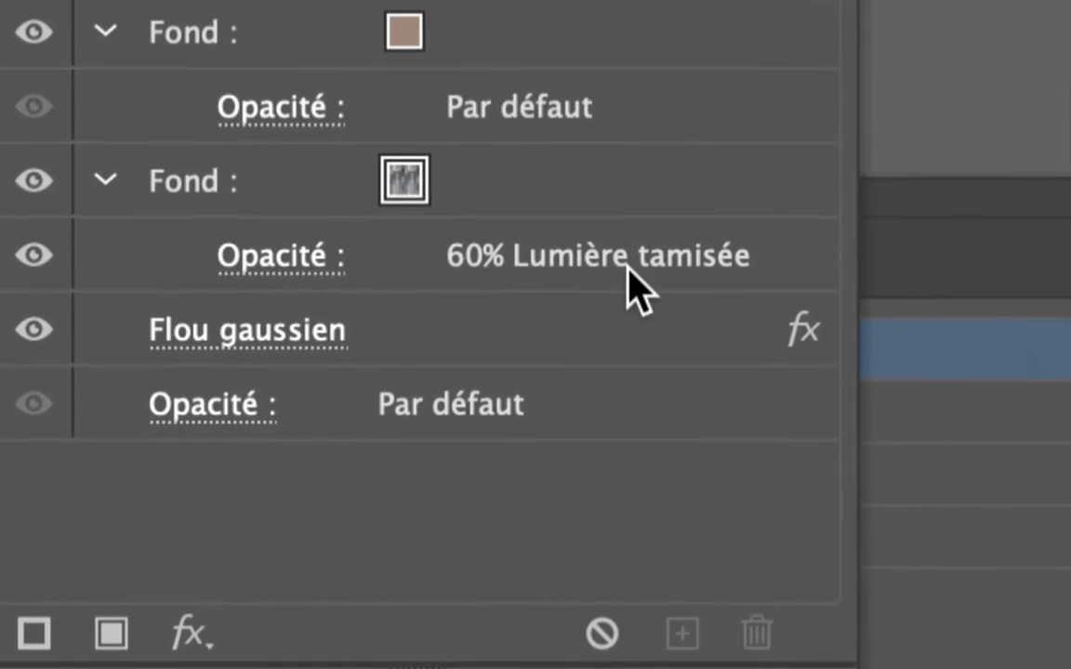
click(492, 188)
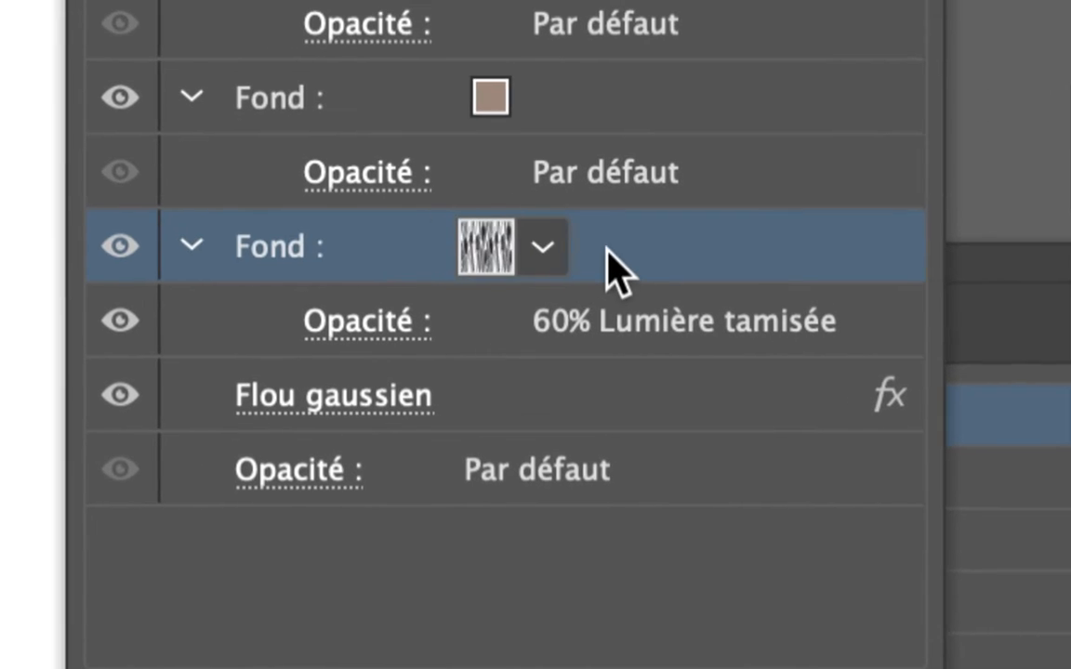
drag(607, 249, 576, 25)
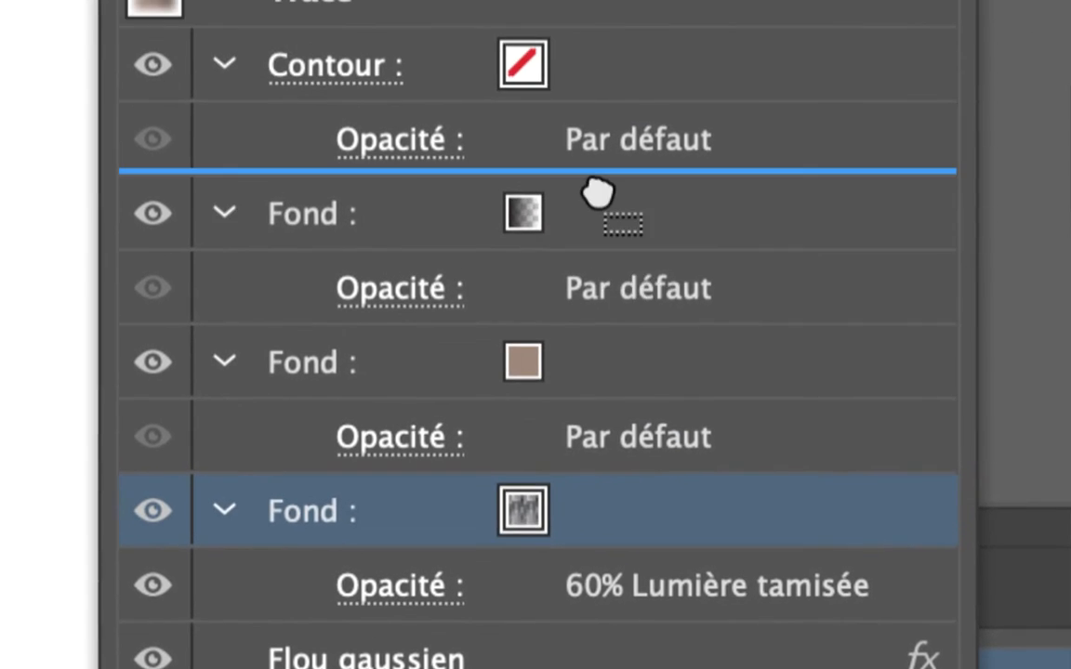
drag(598, 192, 595, 186)
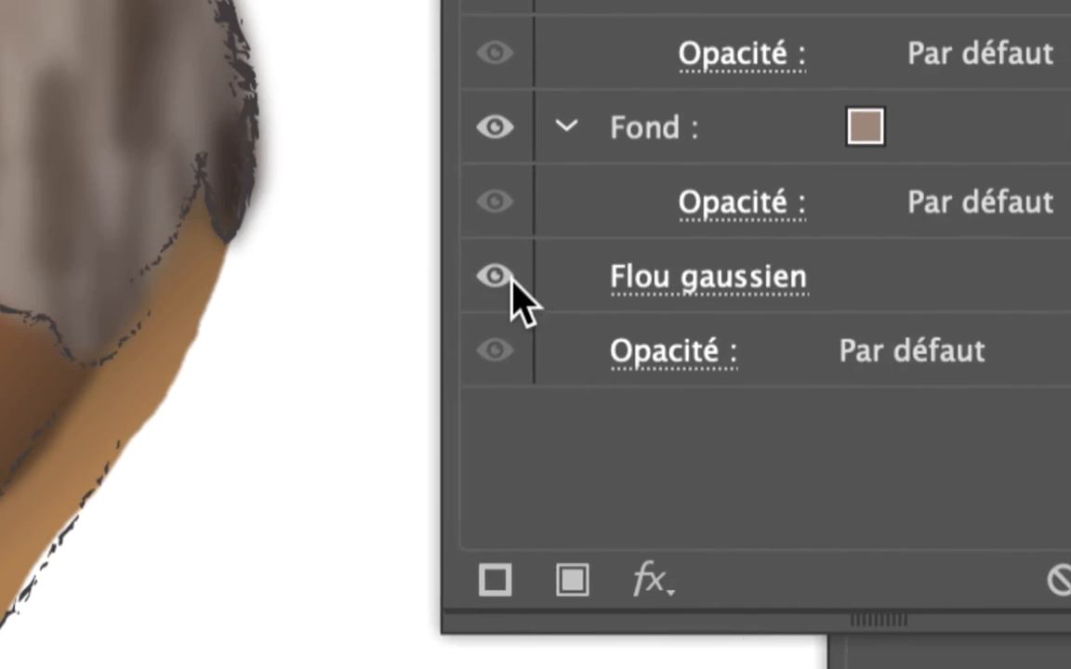
Step: On the right taupe shape, move the Flou gaussien effect into the taupe colour fill and keep it enabled there
click(299, 363)
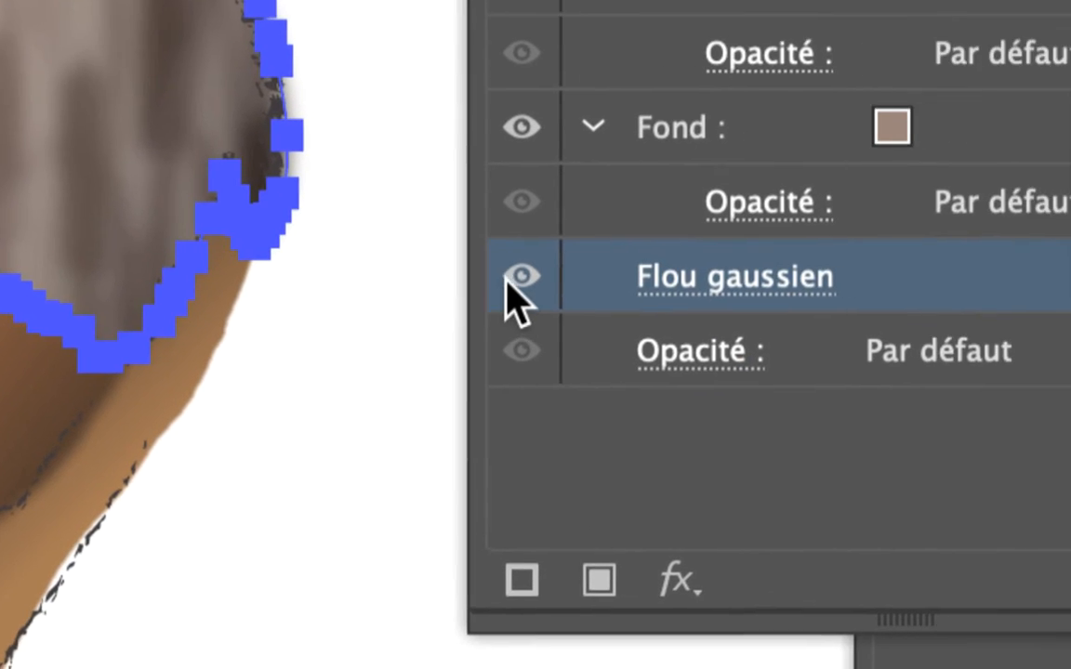
click(507, 279)
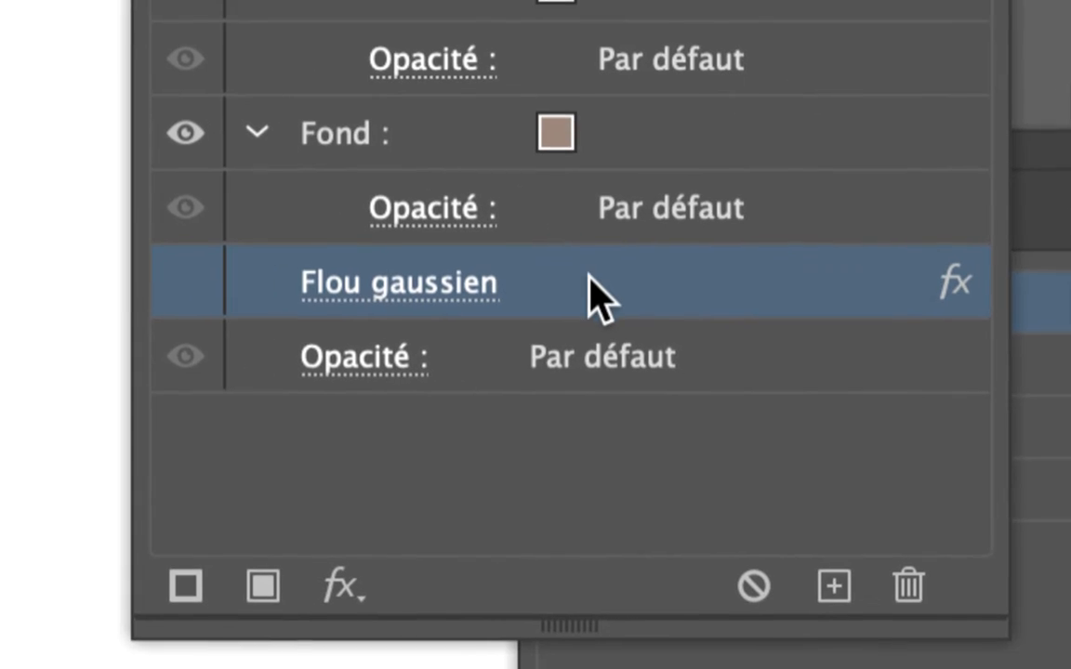
drag(595, 295, 595, 254)
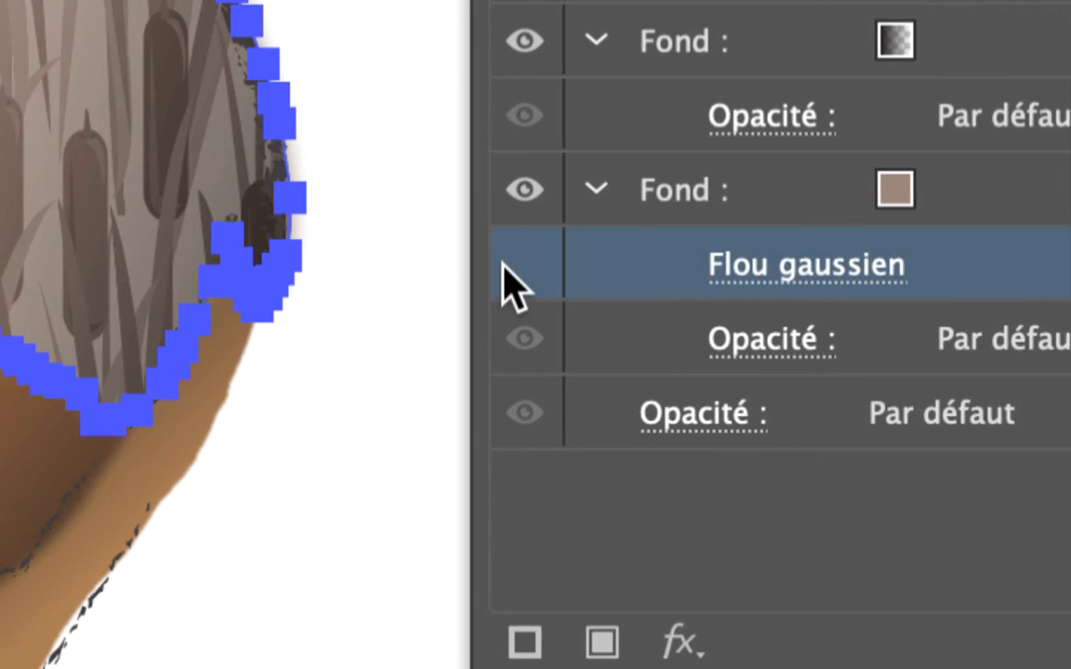
click(503, 266)
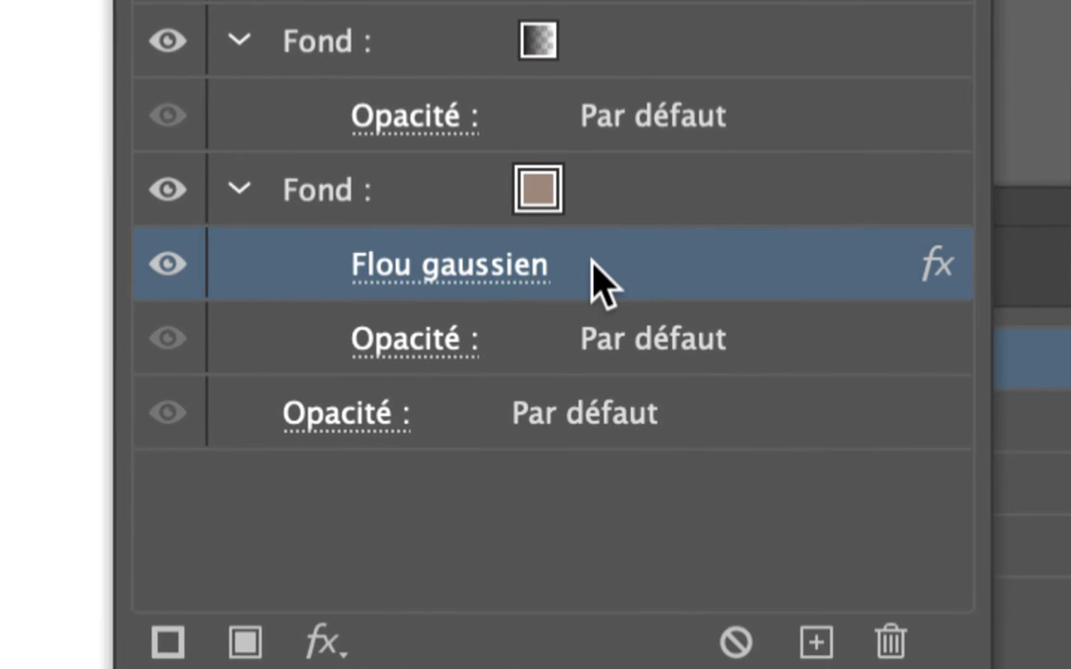
Step: On the left taupe shape, restrict the Flou gaussien effect to the taupe colour fill so the reed texture is sharp
drag(593, 271, 571, 377)
click(166, 348)
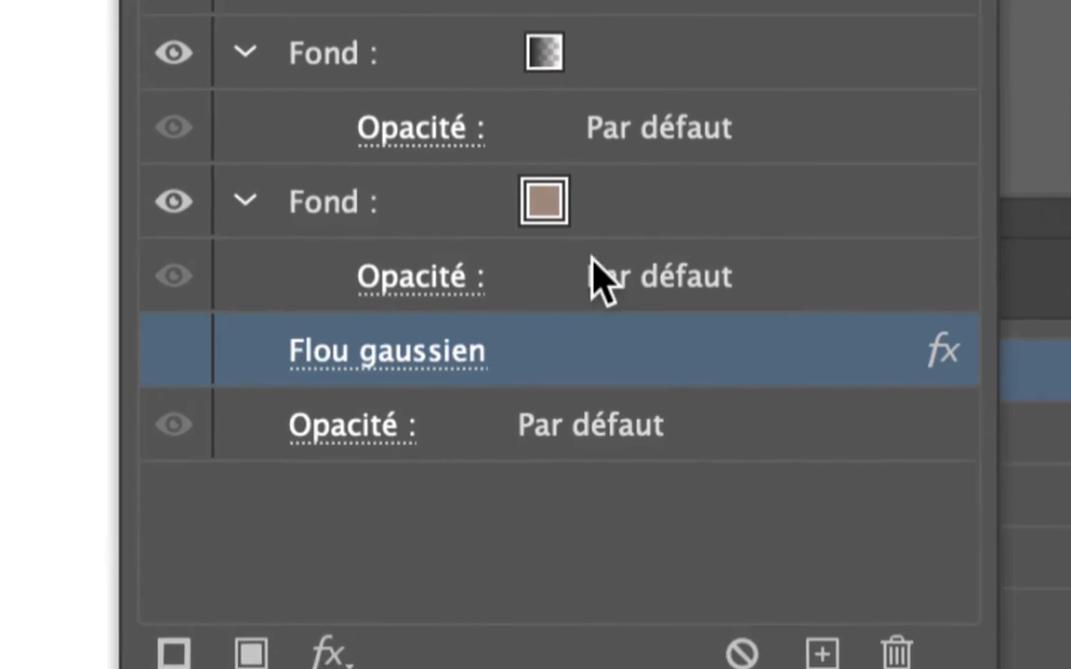
click(1021, 137)
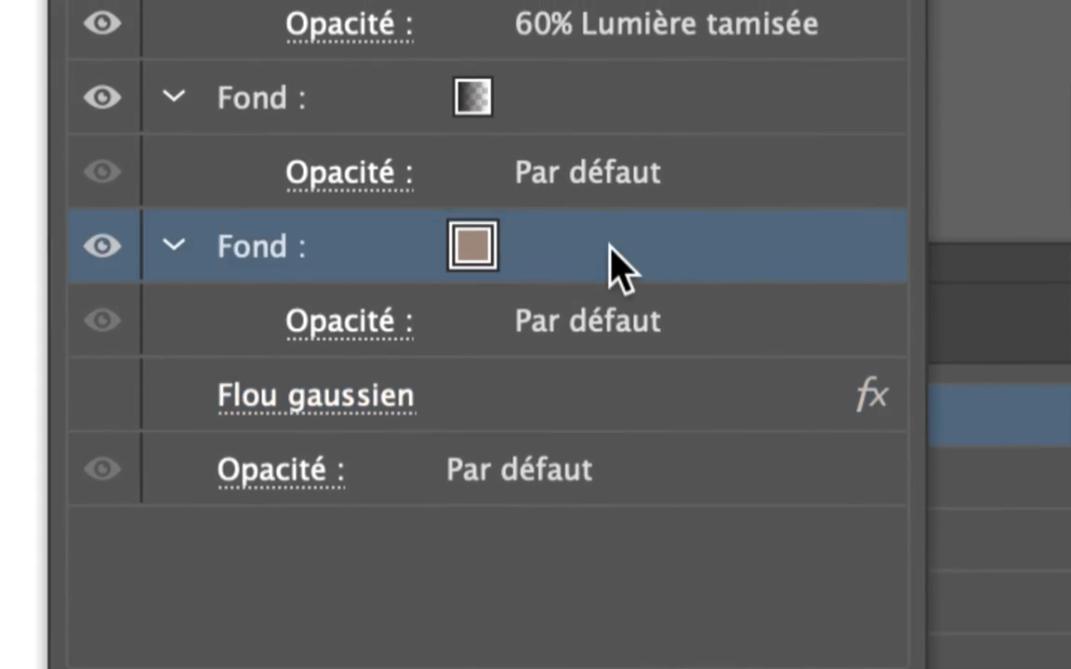
click(618, 269)
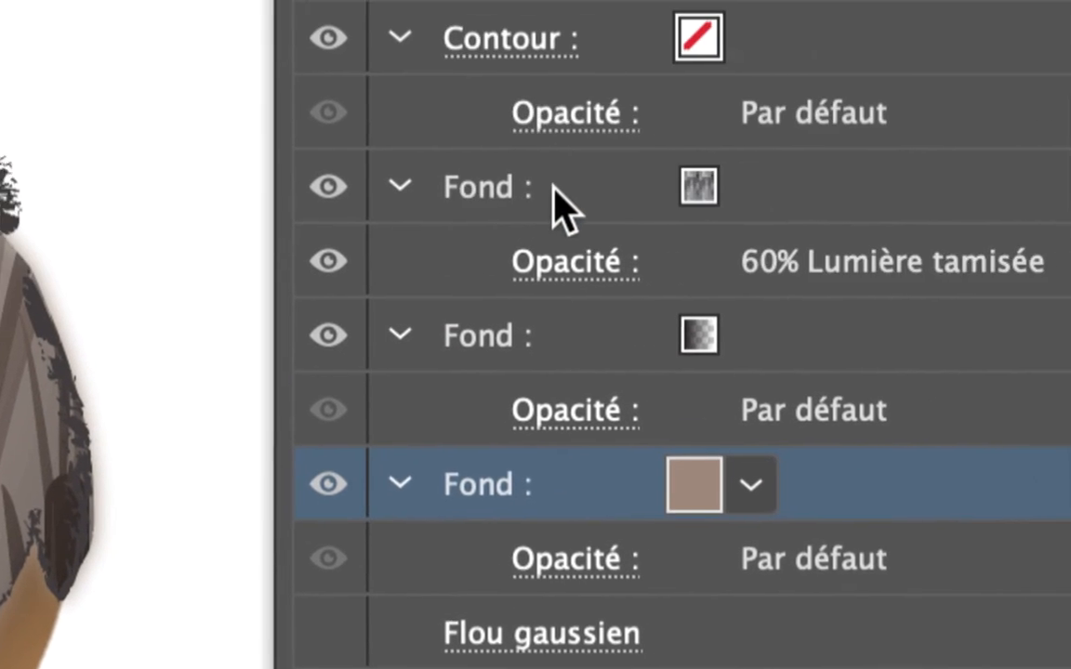
click(556, 198)
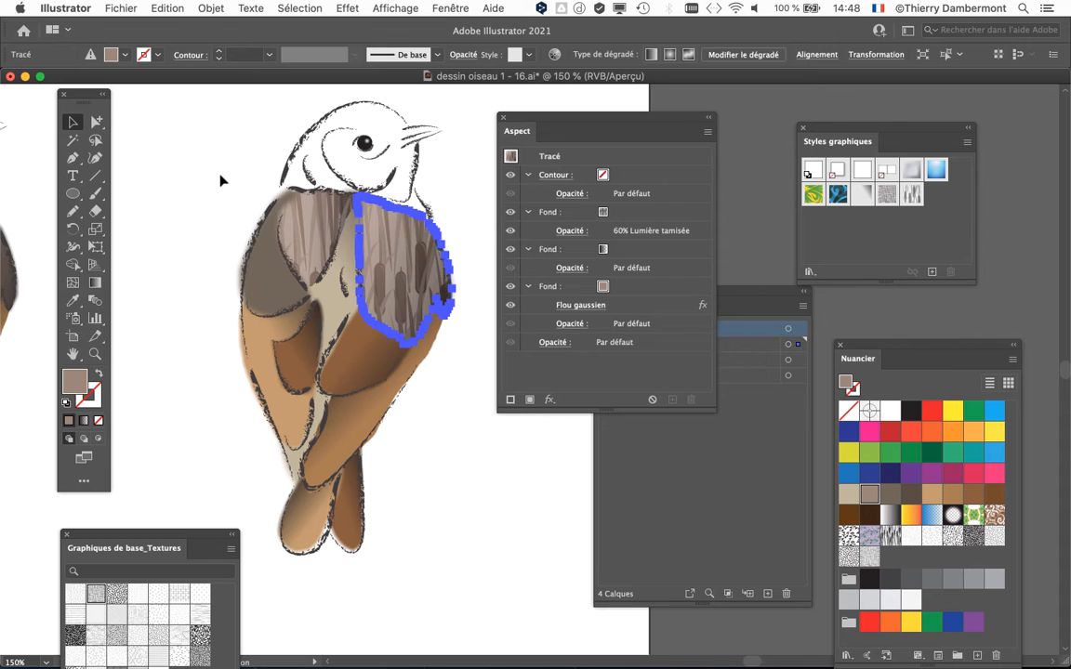
Step: Select the light-brown right wing shape of the bird copy and add the woven texture graphic style to it
key(super+a)
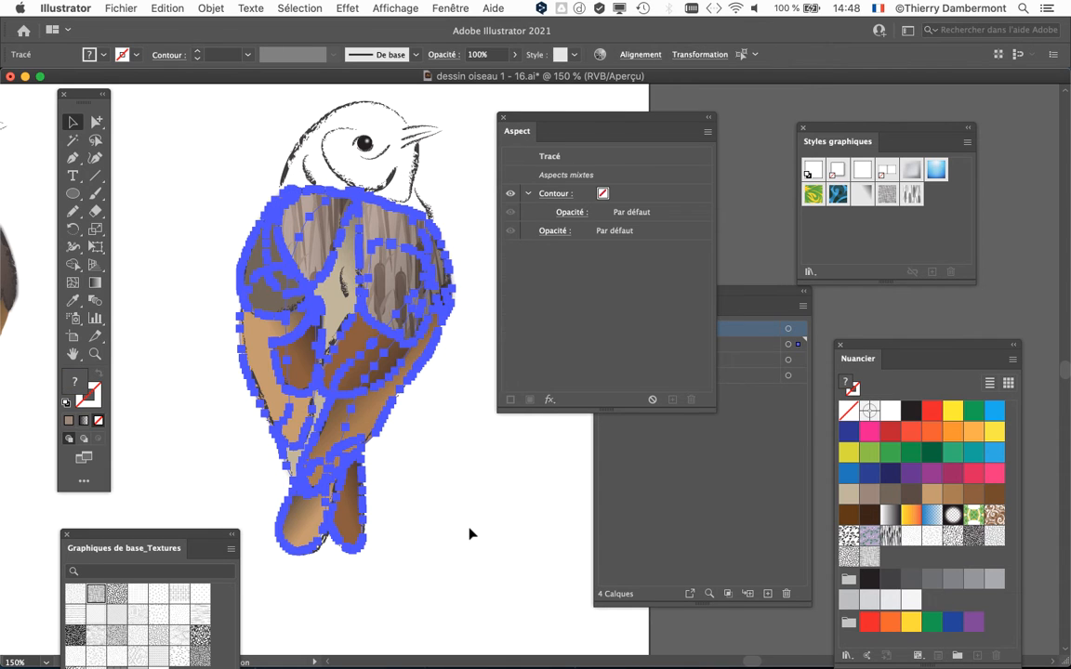
key(super+shift+a)
click(309, 252)
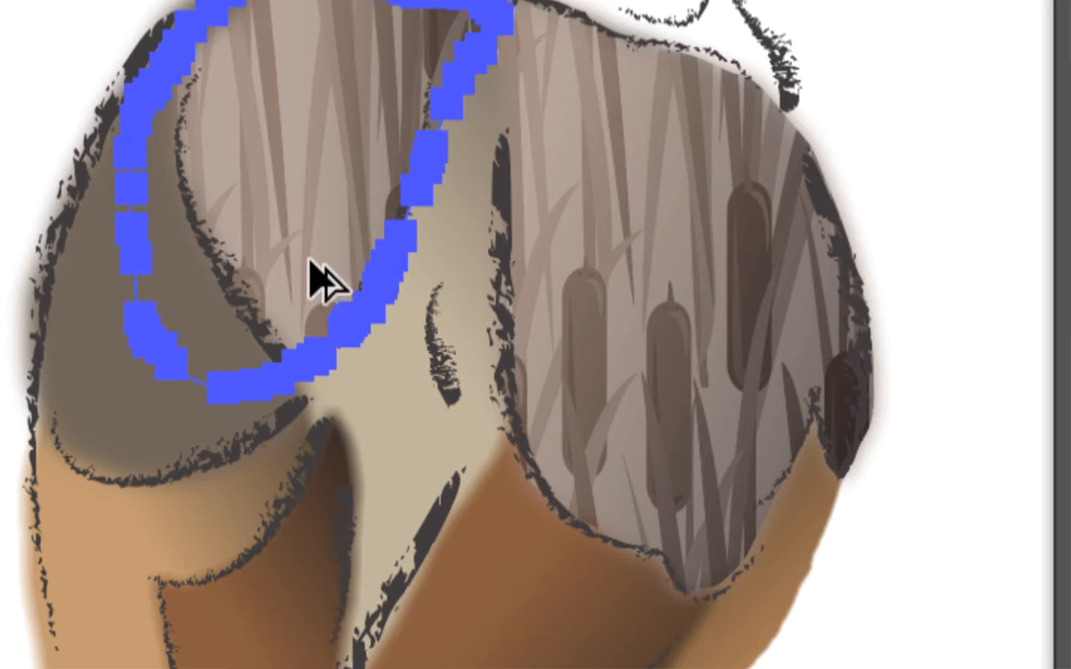
click(312, 266)
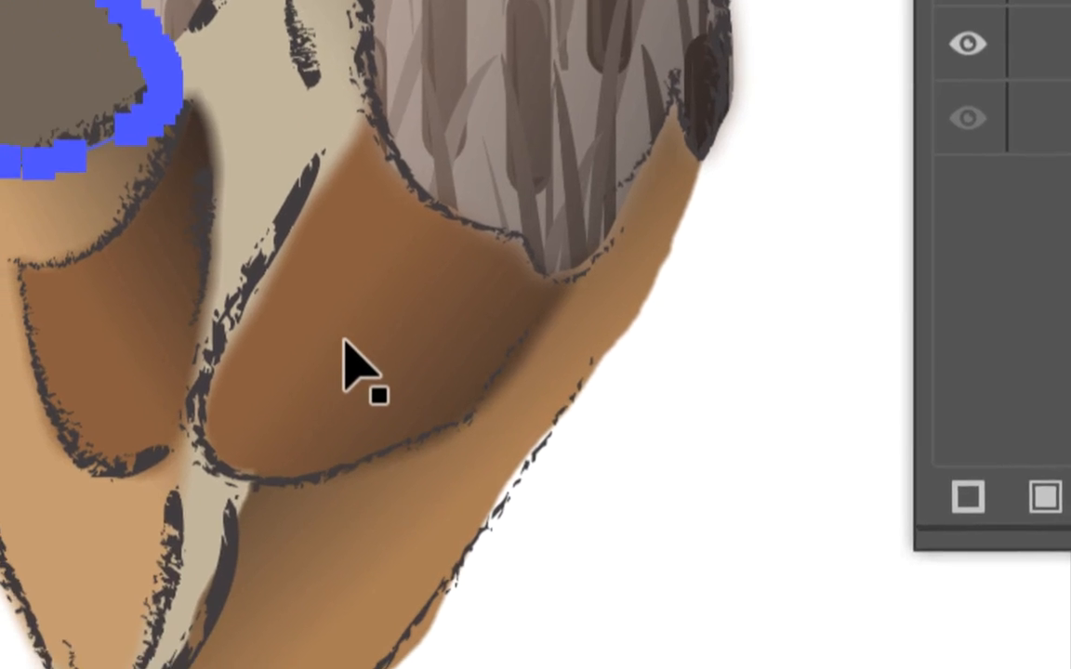
click(347, 425)
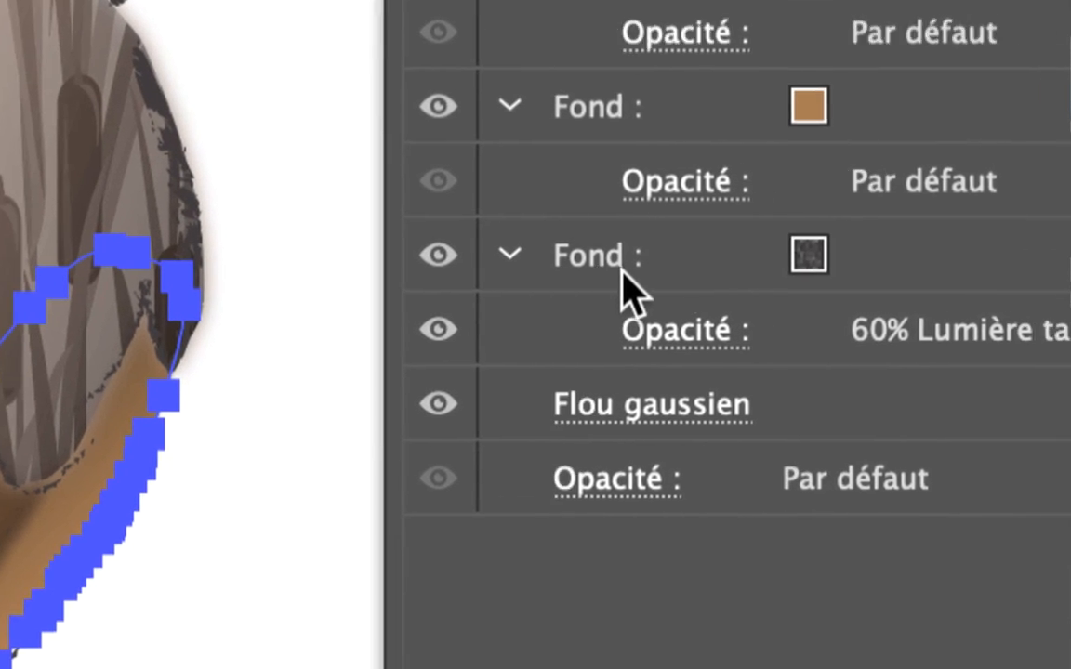
Step: Move the light-brown wing's woven texture fill above its gradient and colour fills and hide its Flou gaussien effect
click(646, 272)
drag(641, 283, 635, 80)
drag(635, 237, 639, 106)
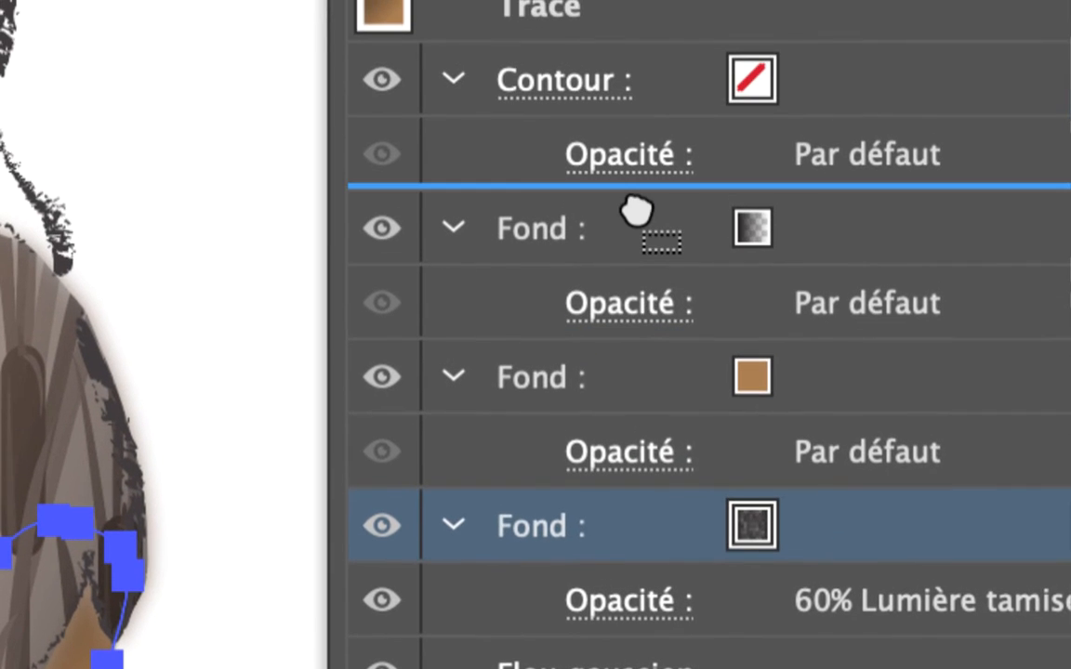
drag(637, 212, 637, 206)
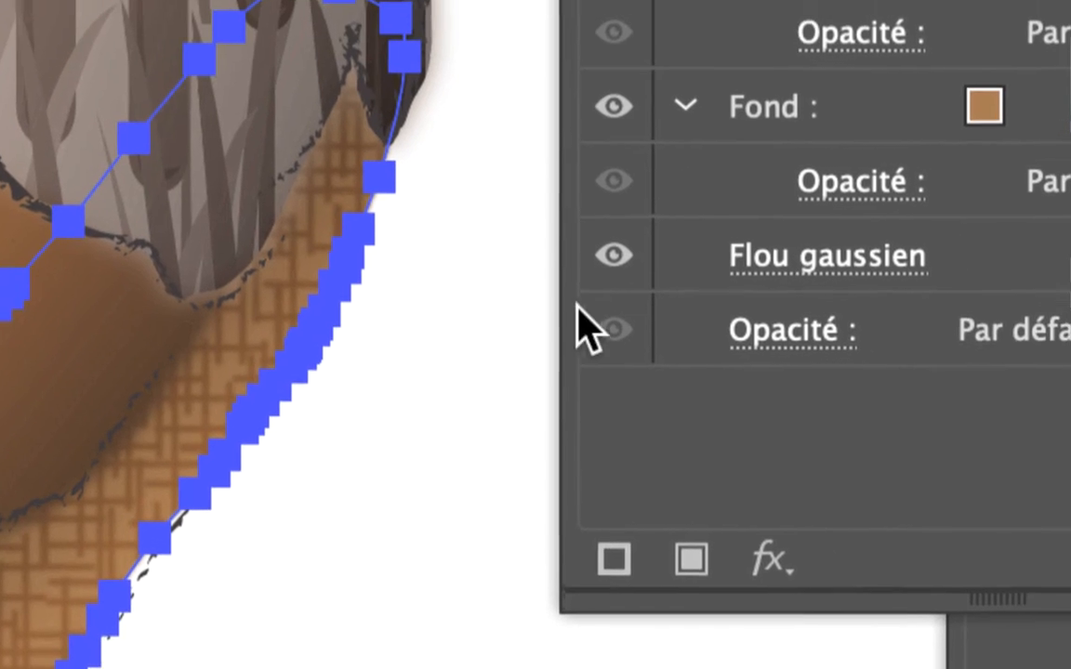
click(618, 264)
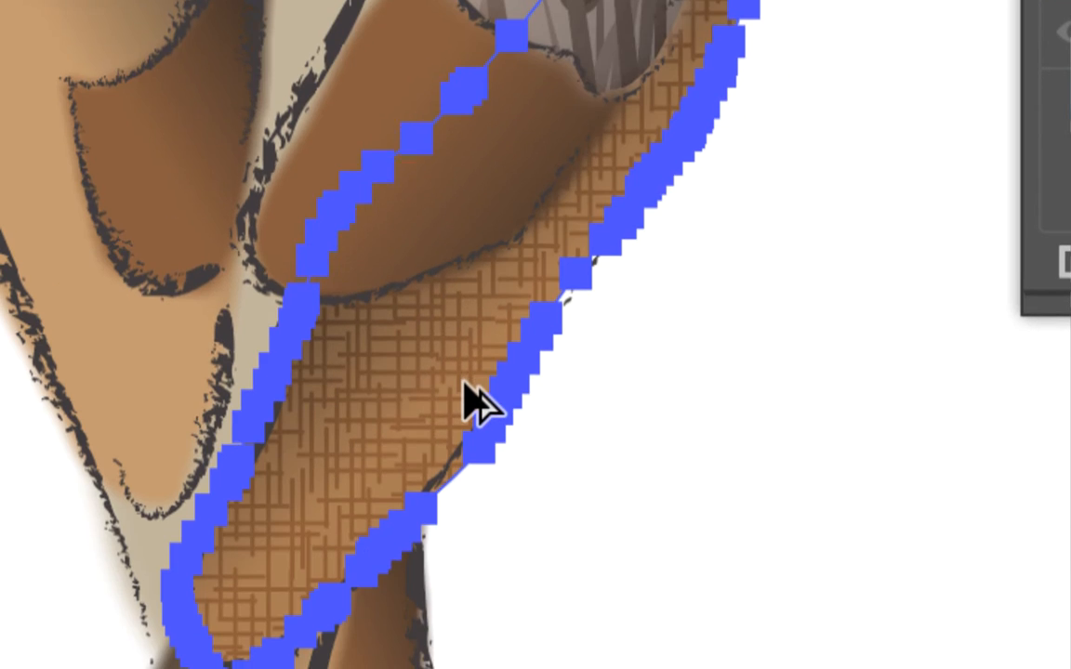
Step: Add the woven texture graphic style to the light-brown left wing shape and move its texture fill above the gradient and colour fills
scroll(476, 402, down, 3)
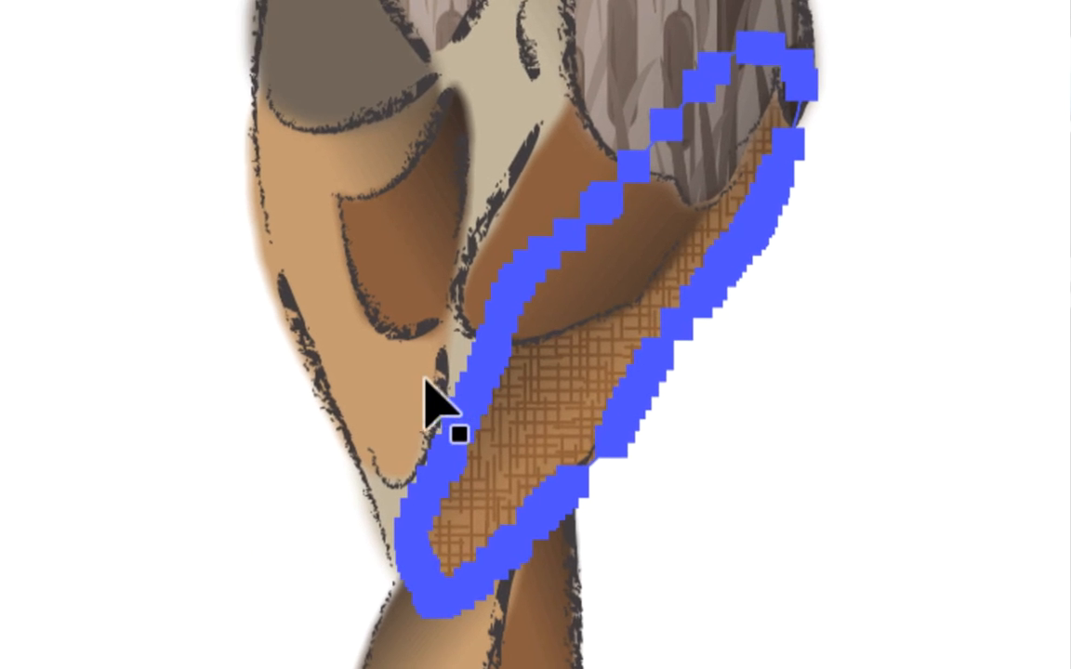
click(432, 404)
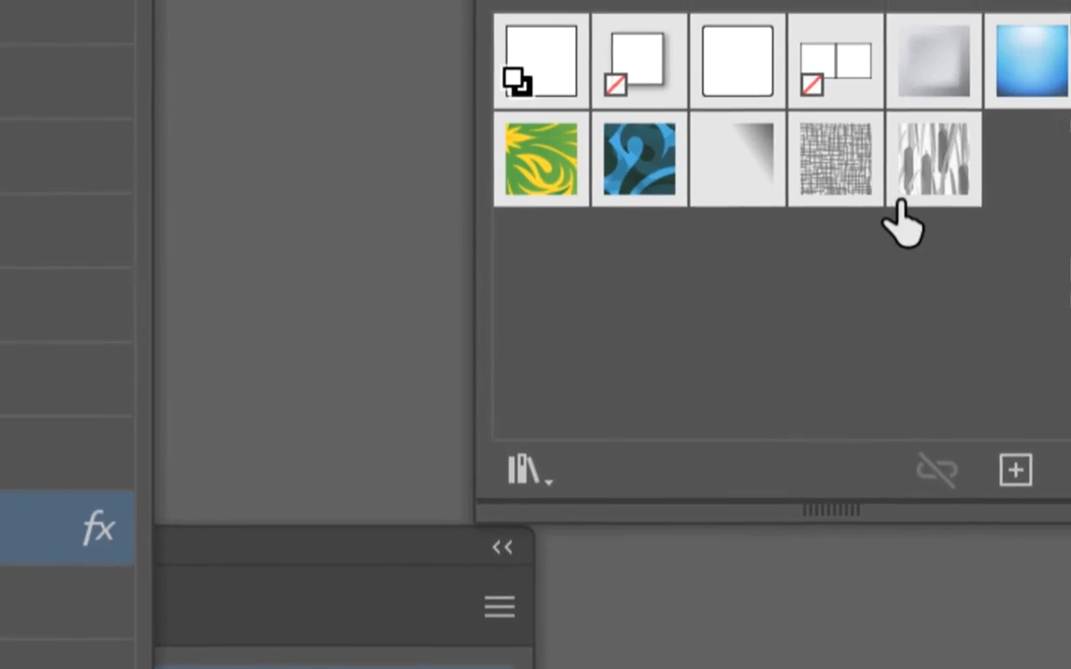
click(892, 213)
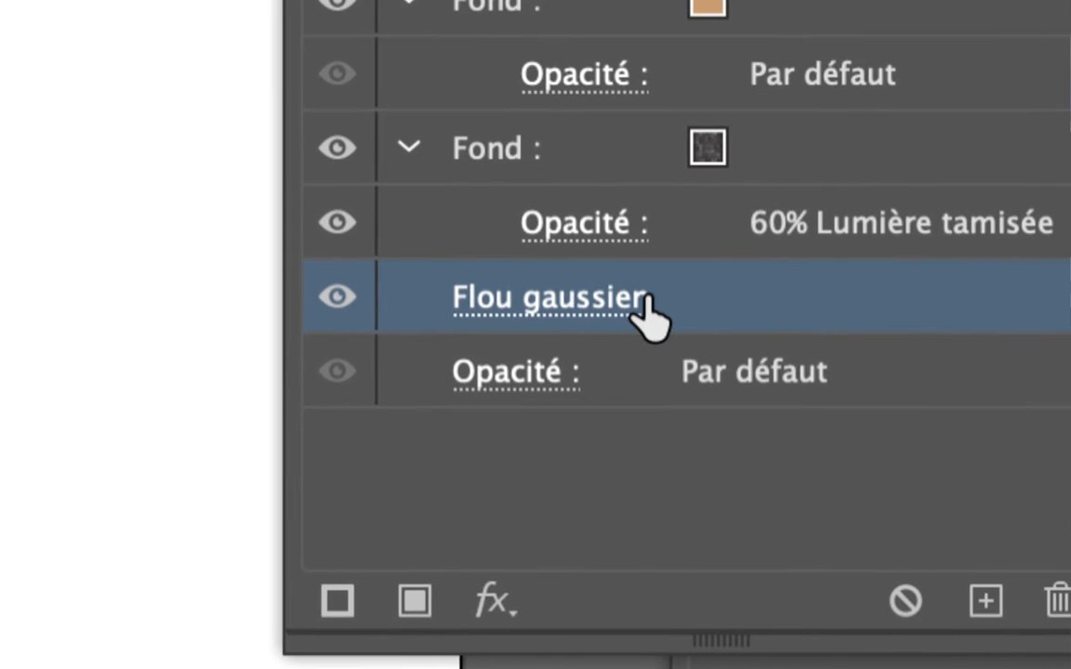
click(609, 151)
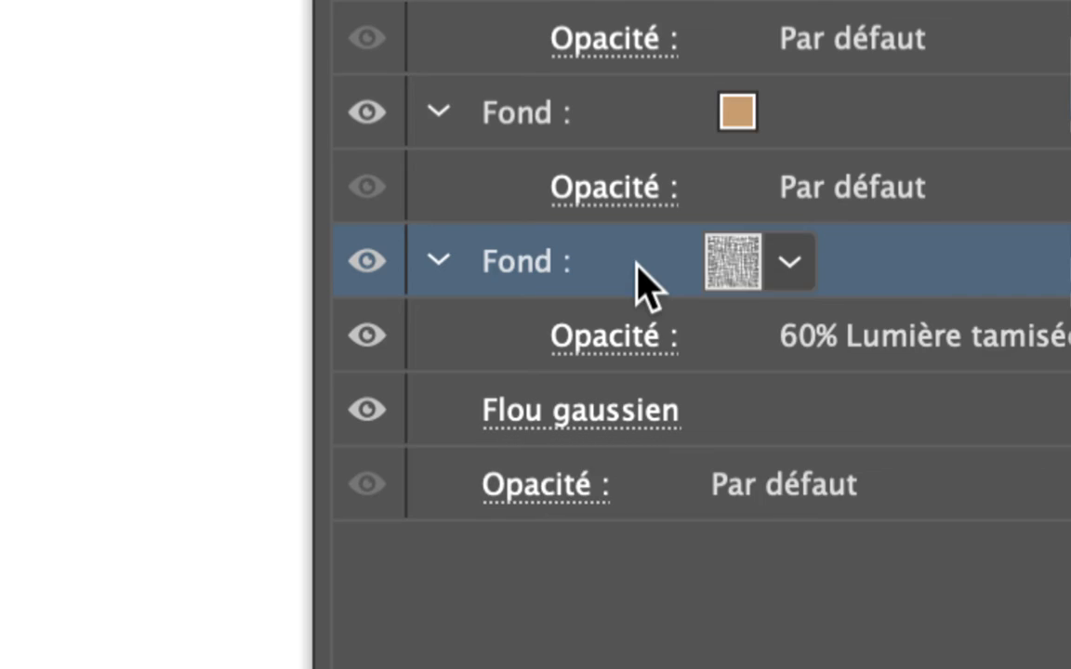
drag(645, 279, 650, 0)
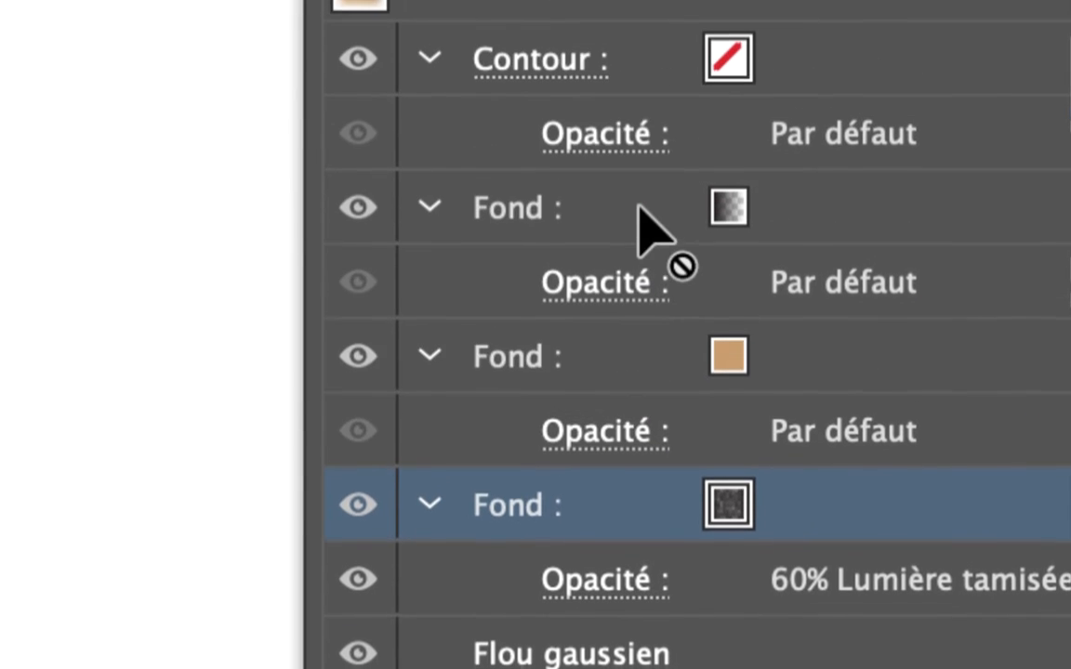
mouse_move(639, 207)
mouse_down()
mouse_move(641, 190)
mouse_move(646, 207)
mouse_up()
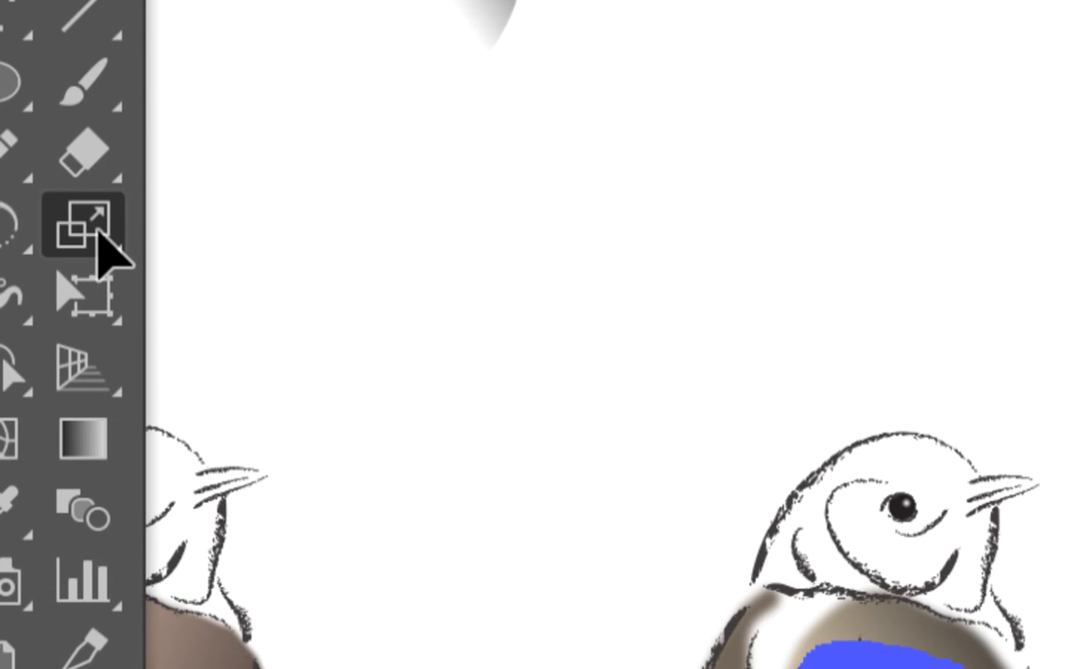
Step: Scale only the reed pattern in the selected taupe shapes uniformly to 20%, with object transformation turned off, and deselect them
double_click(99, 233)
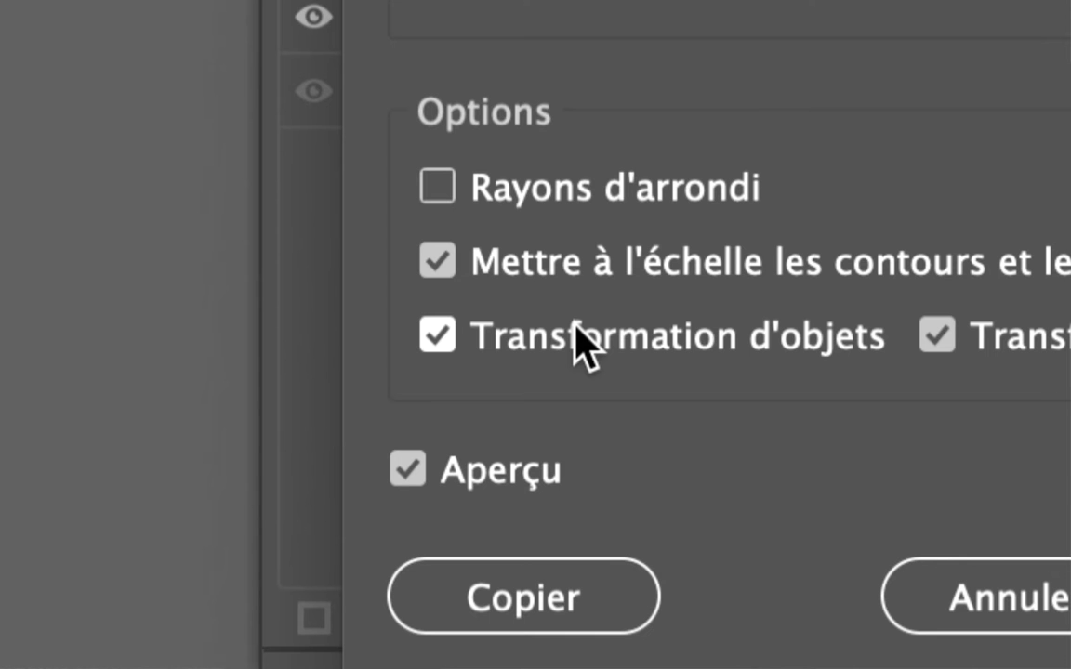
click(574, 330)
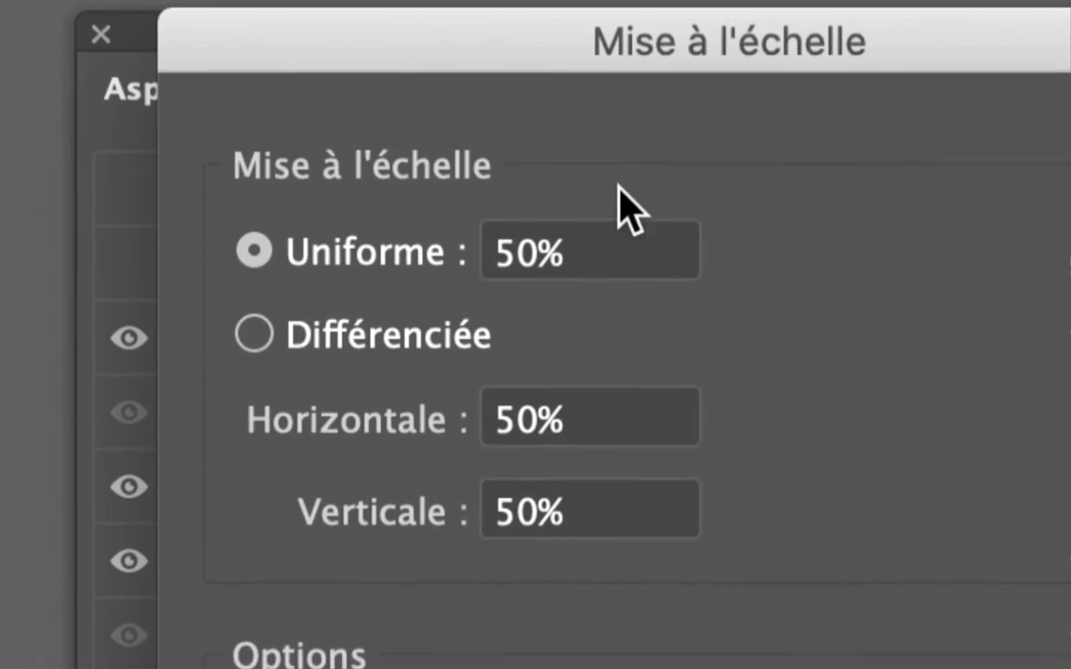
click(684, 53)
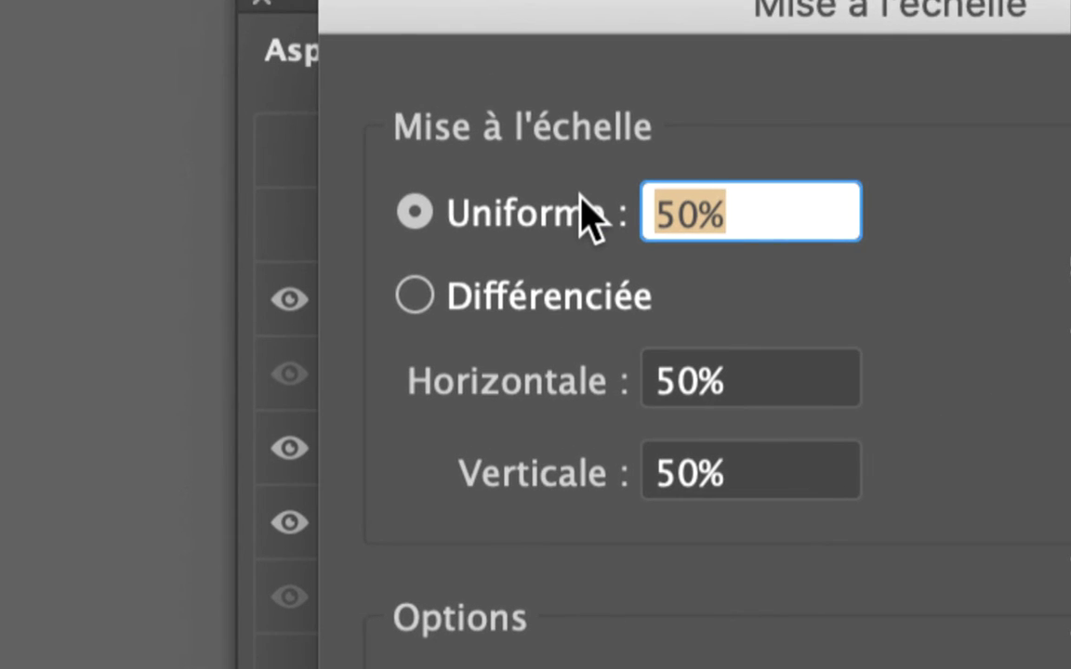
text(20)
key(Tab)
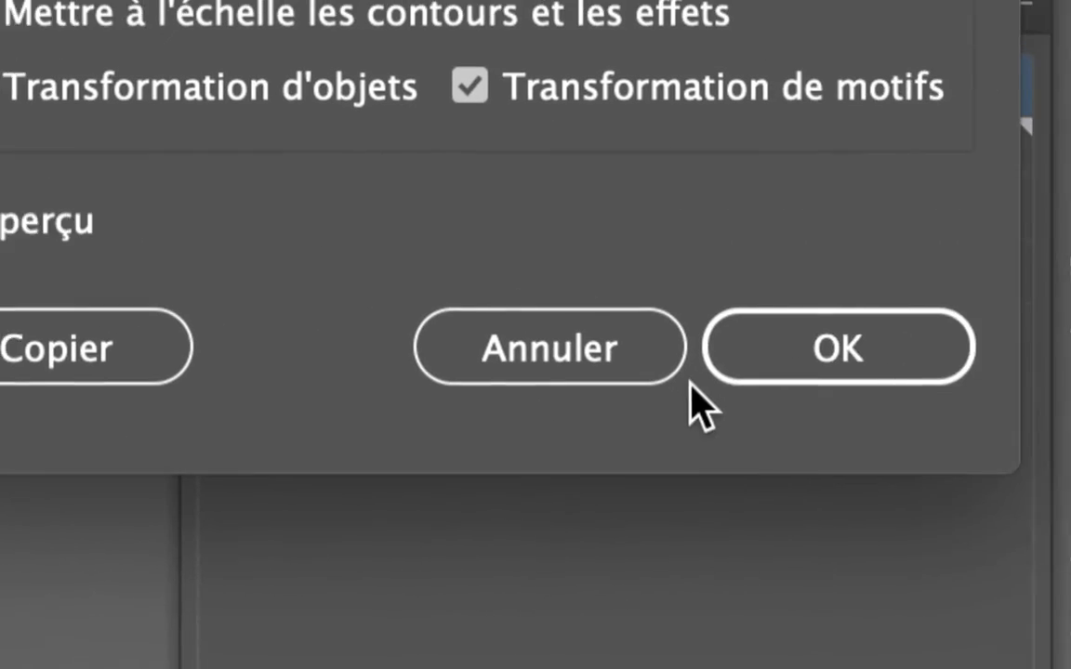
click(837, 346)
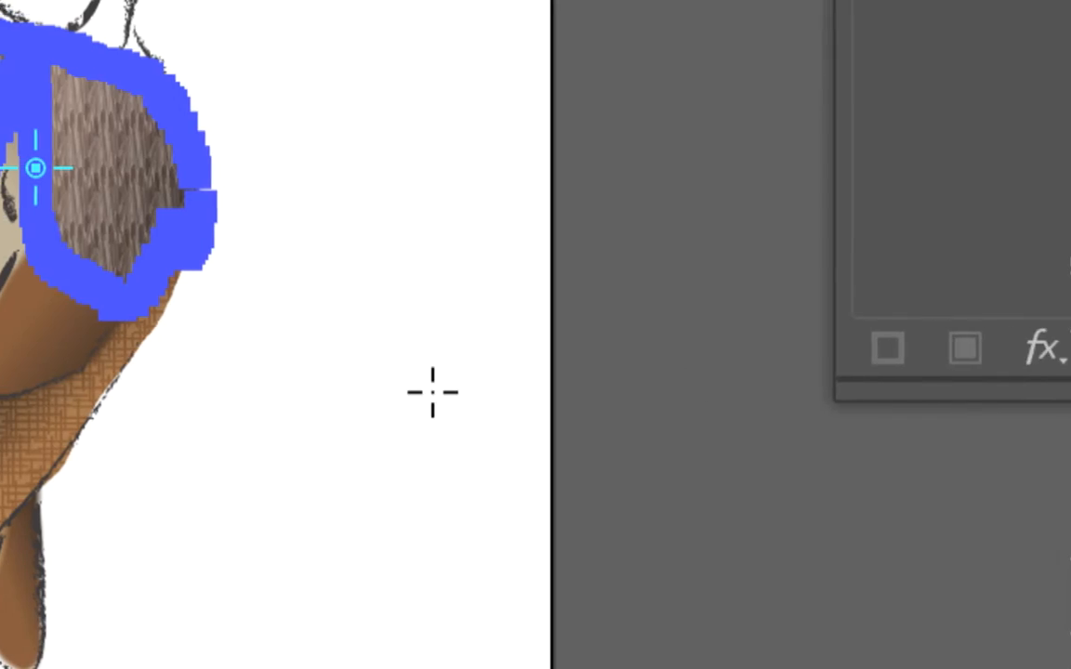
click(380, 390)
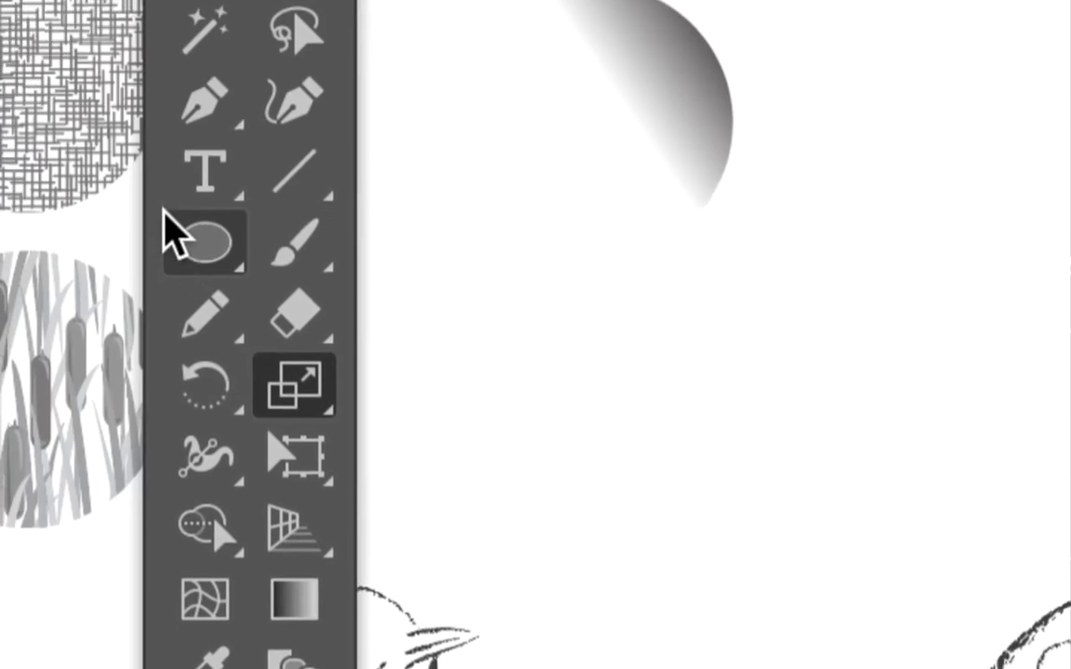
click(175, 151)
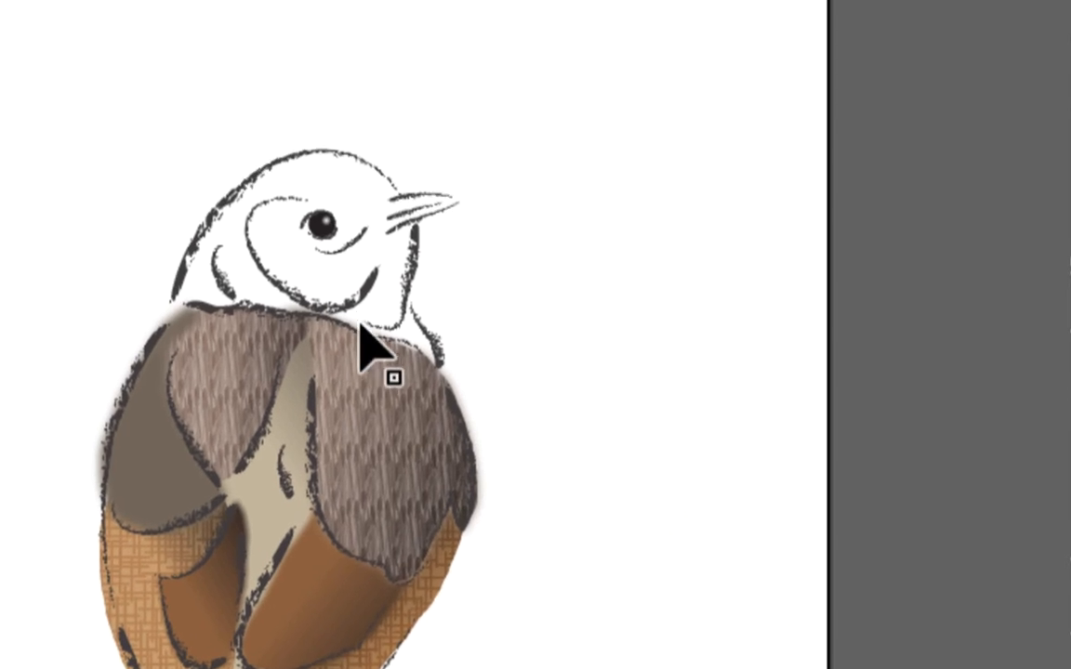
Step: Select the reed-textured taupe shape on the bird's left wing and save its appearance as a new graphic style
scroll(360, 327, up, 10)
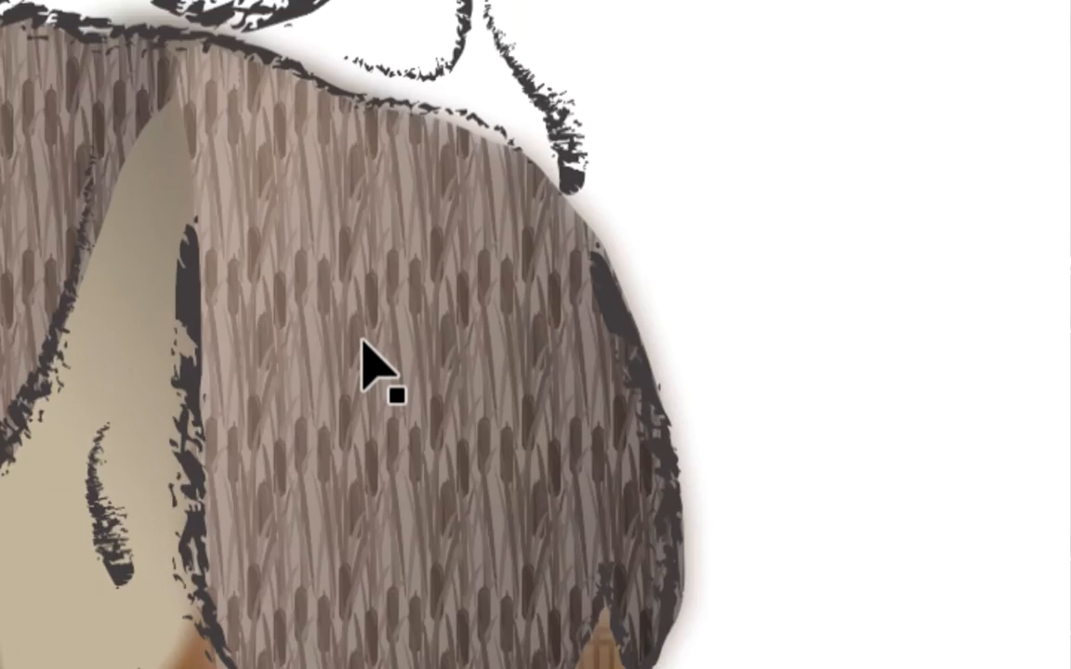
scroll(361, 353, down, 8)
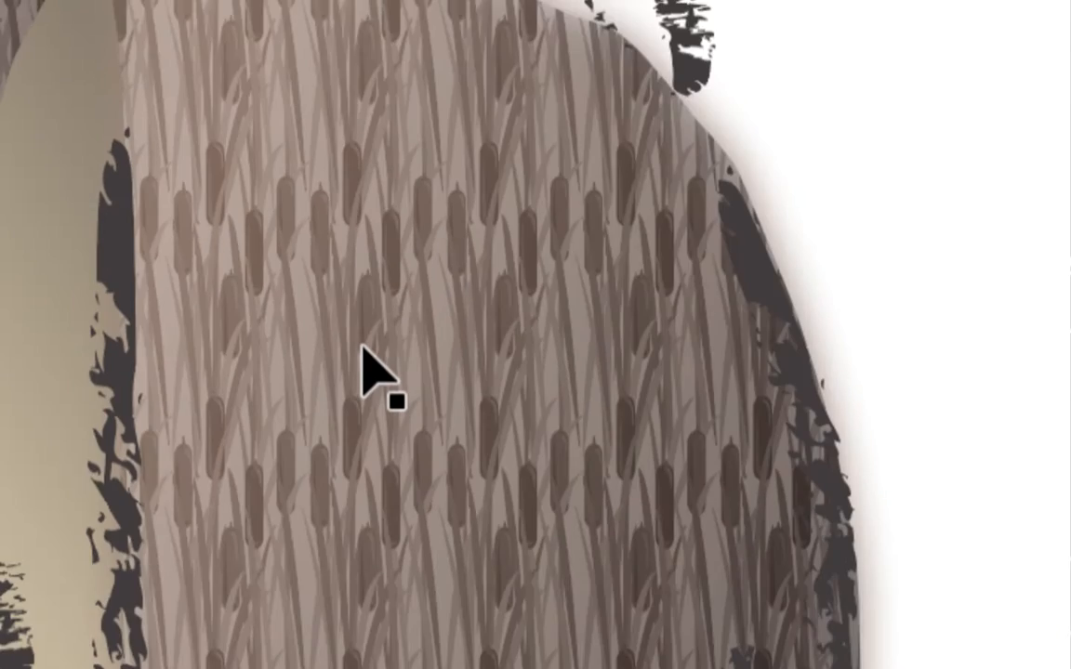
scroll(361, 353, down, 5)
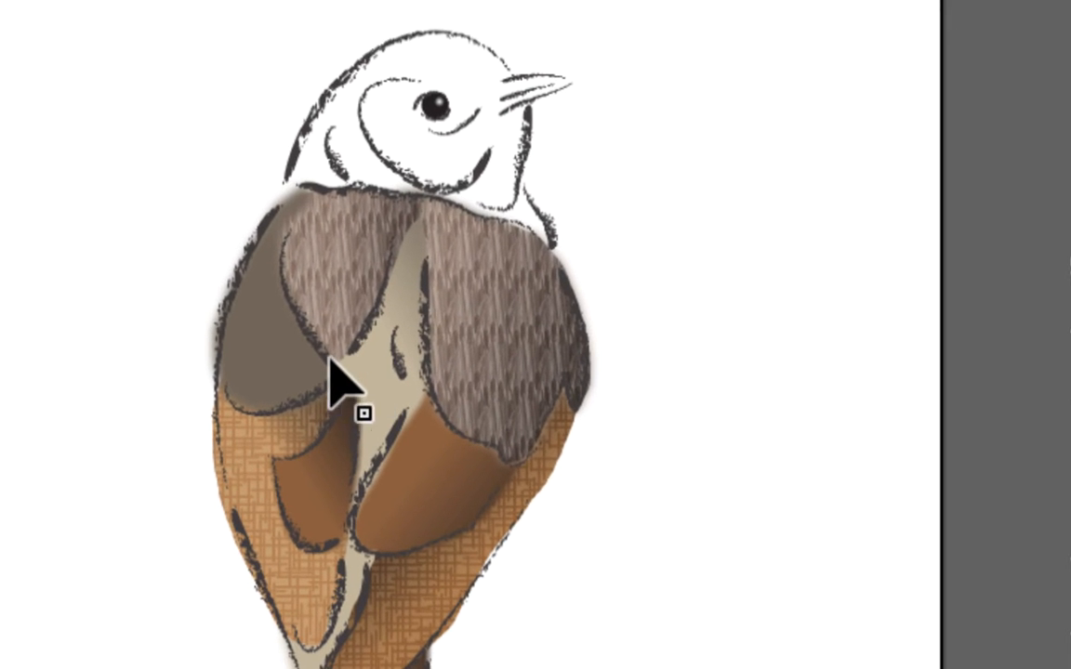
drag(246, 362, 230, 386)
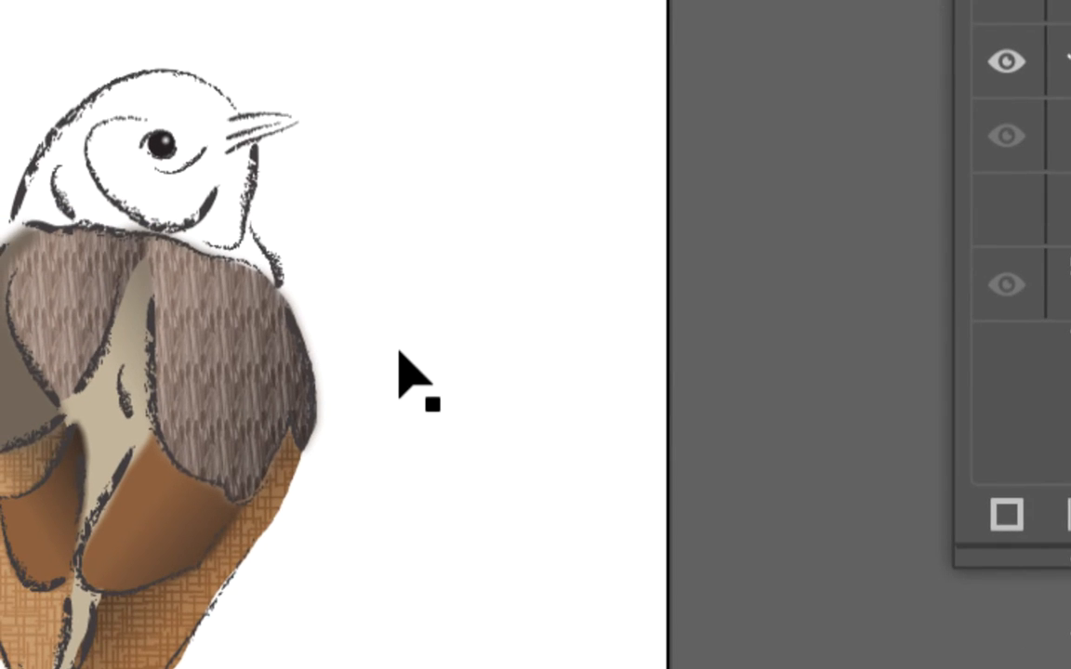
scroll(271, 363, up, 3)
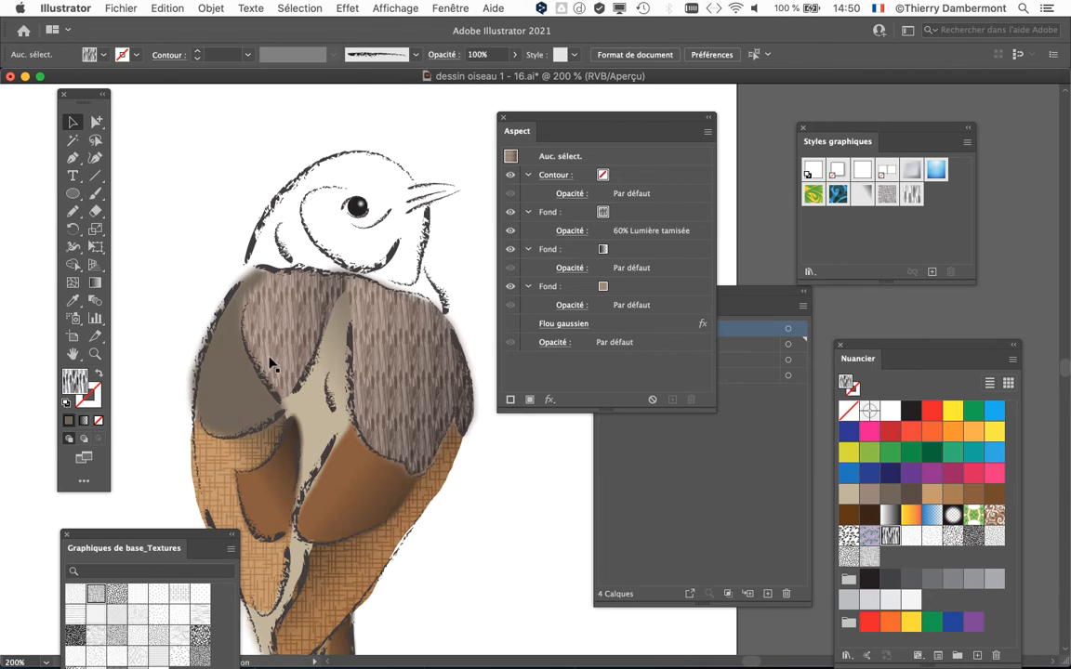
drag(373, 374, 394, 281)
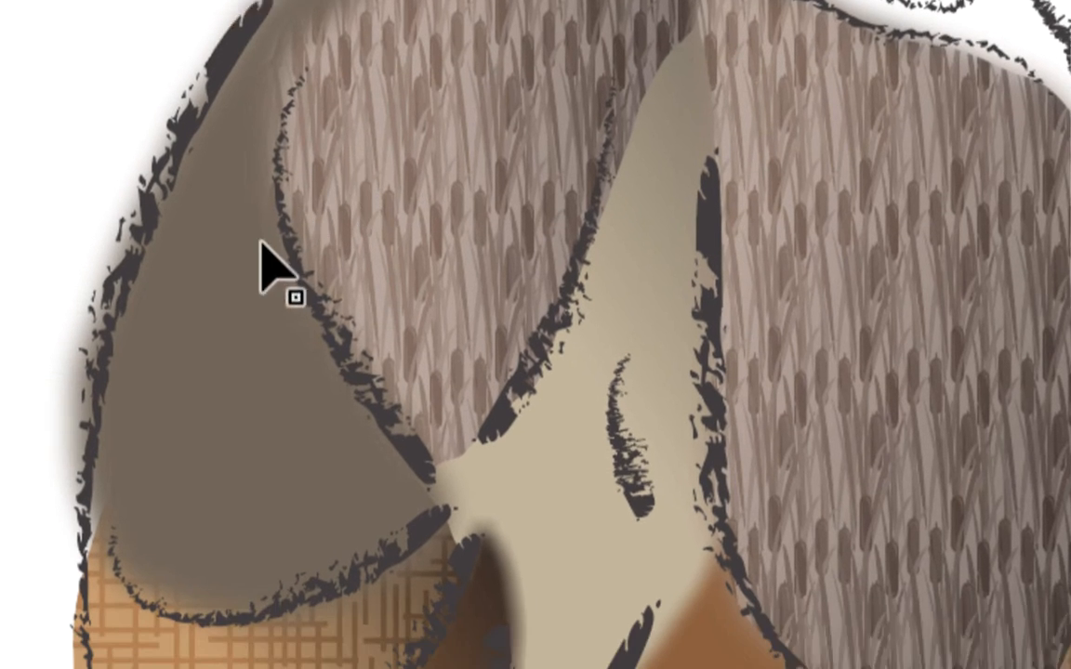
click(139, 306)
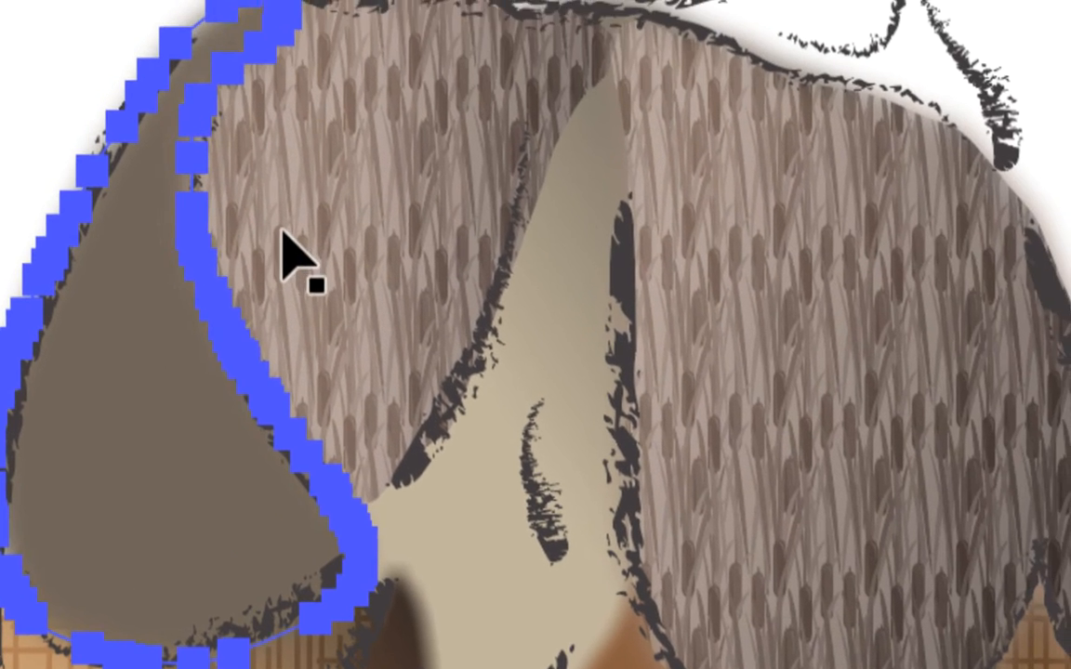
click(281, 231)
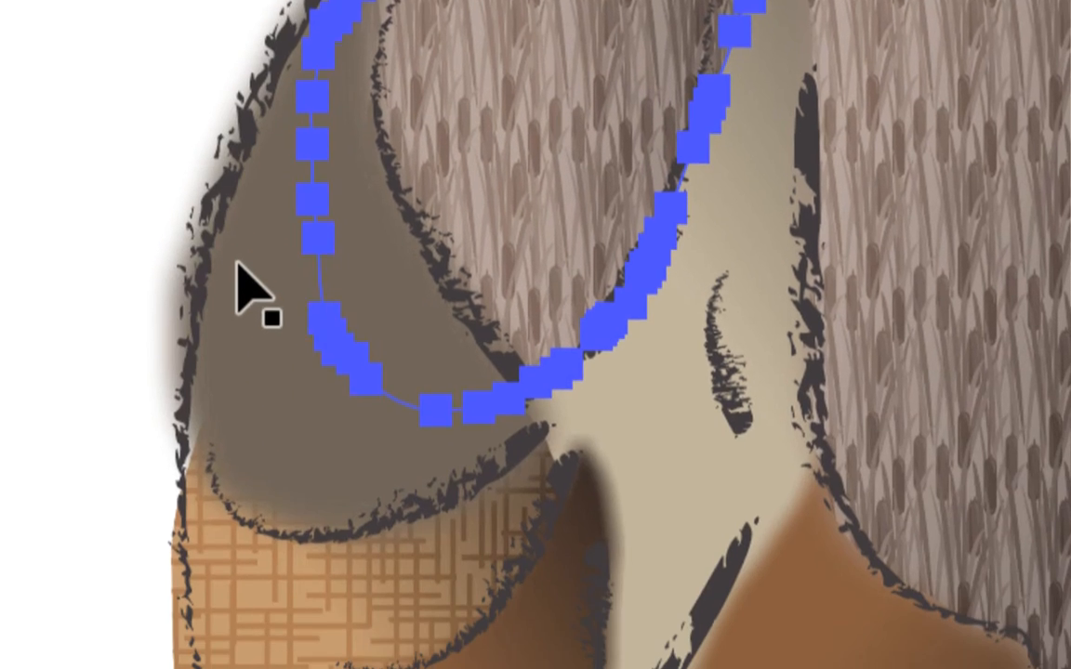
click(239, 287)
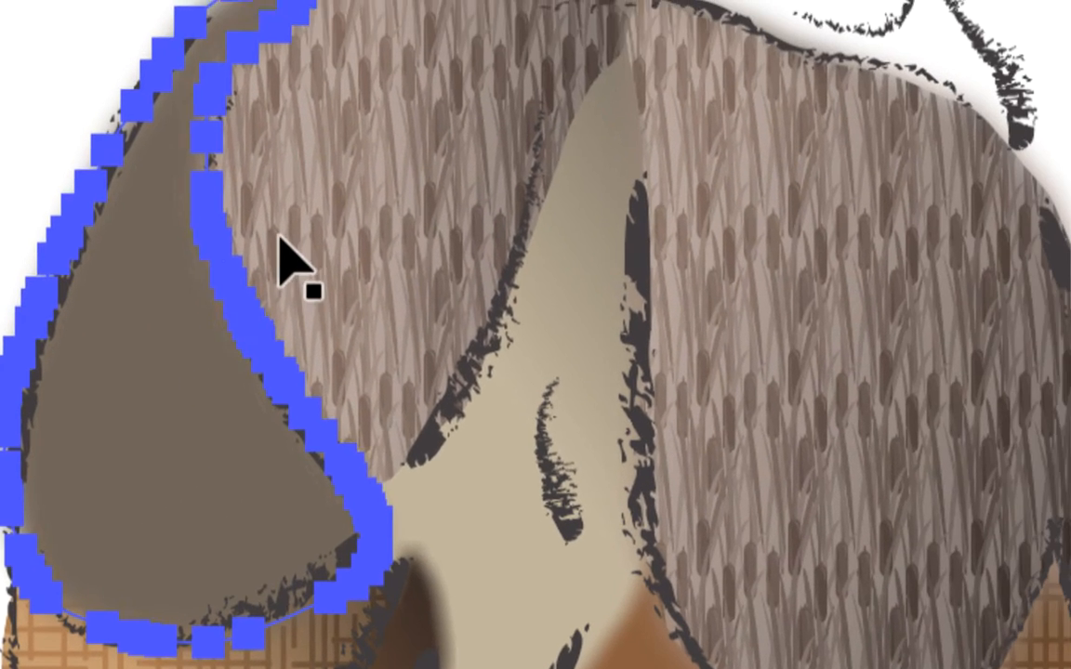
click(280, 238)
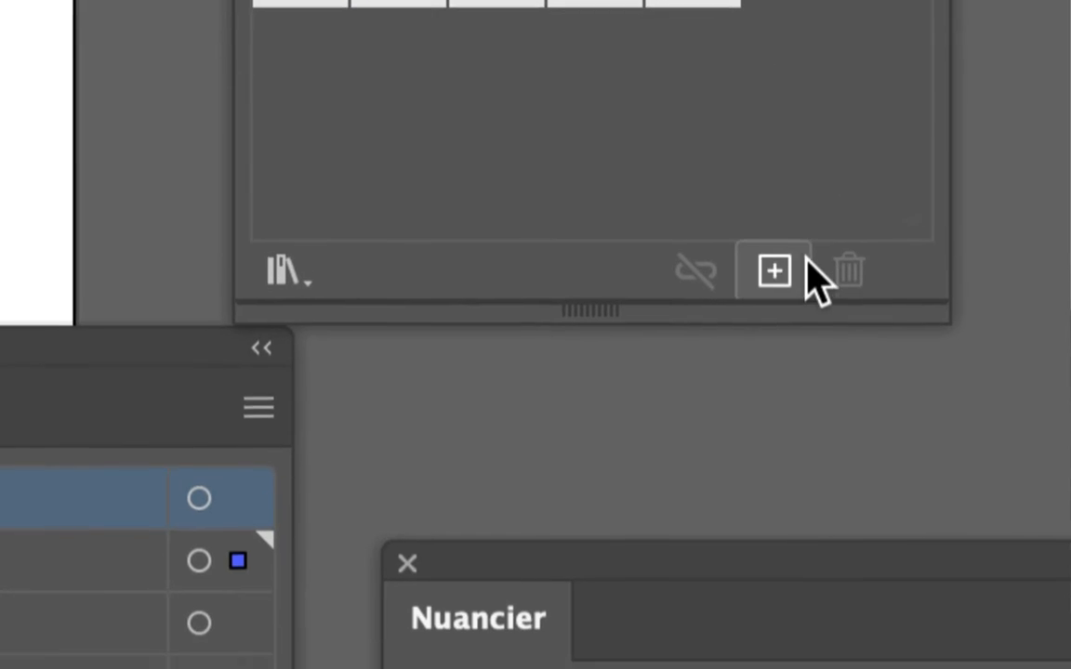
click(810, 473)
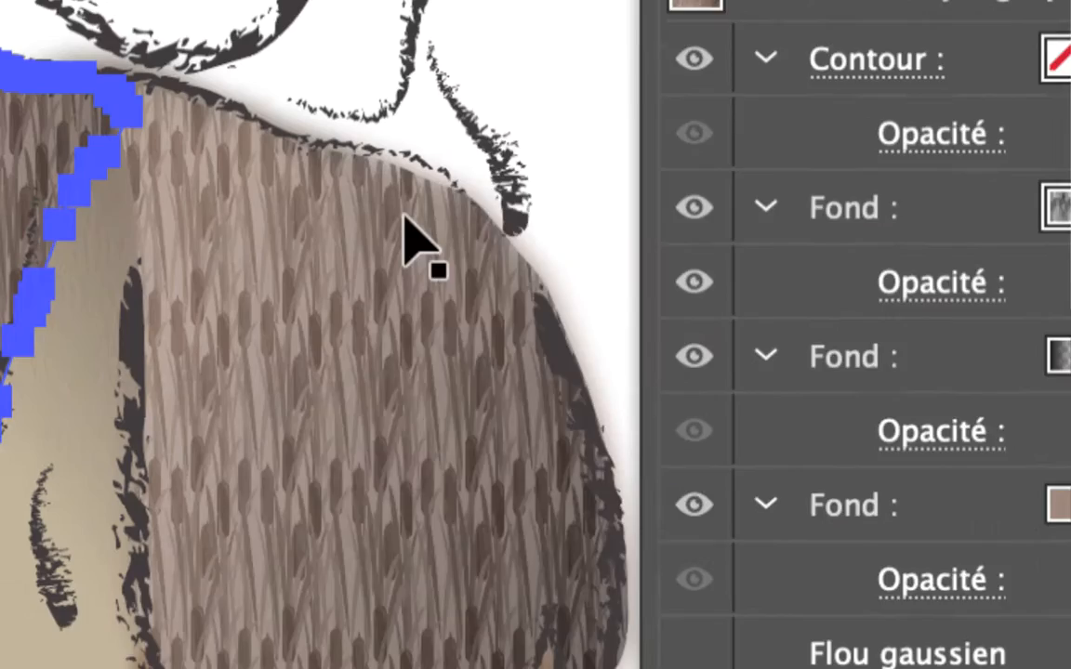
Step: Apply the newly saved taupe reed graphic style to the plain dark grey-brown shape on the left wing and deselect it
click(287, 282)
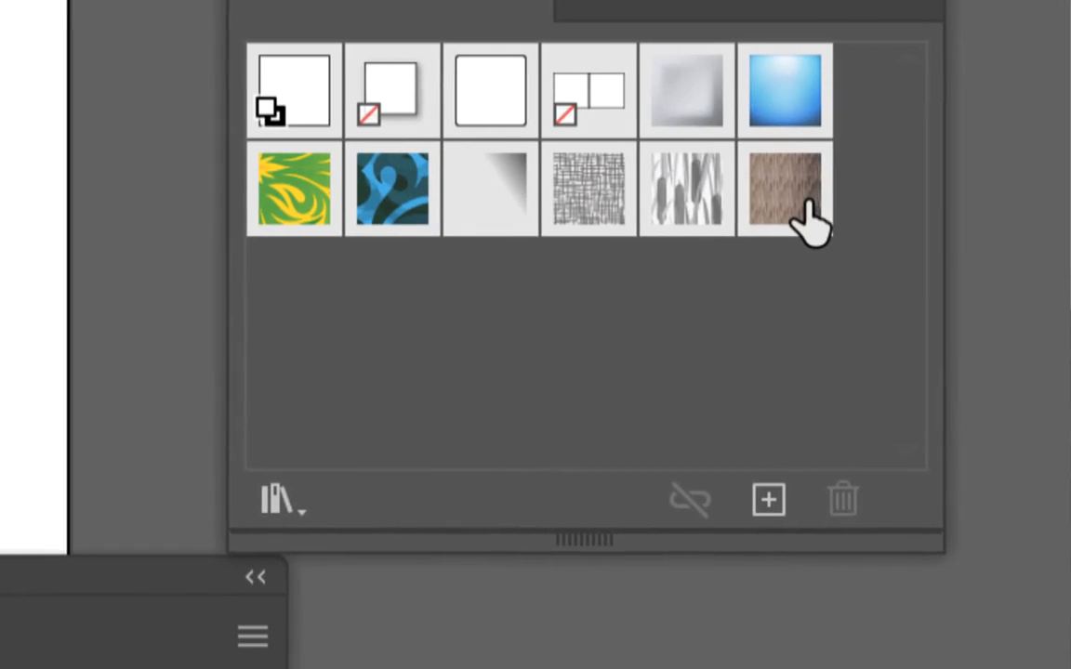
click(805, 204)
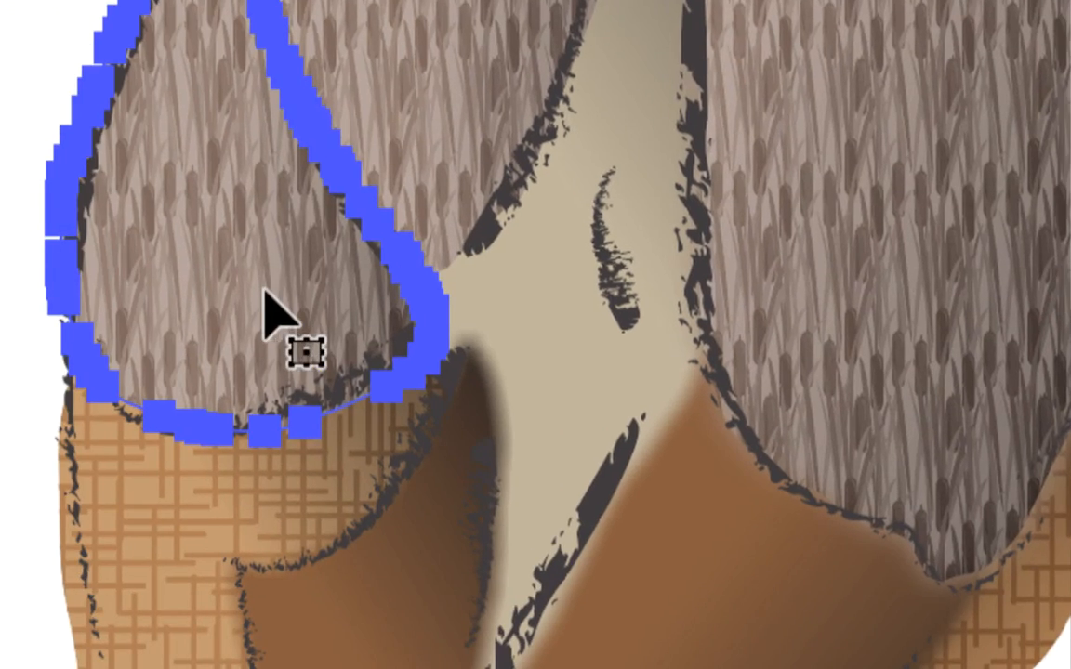
click(186, 286)
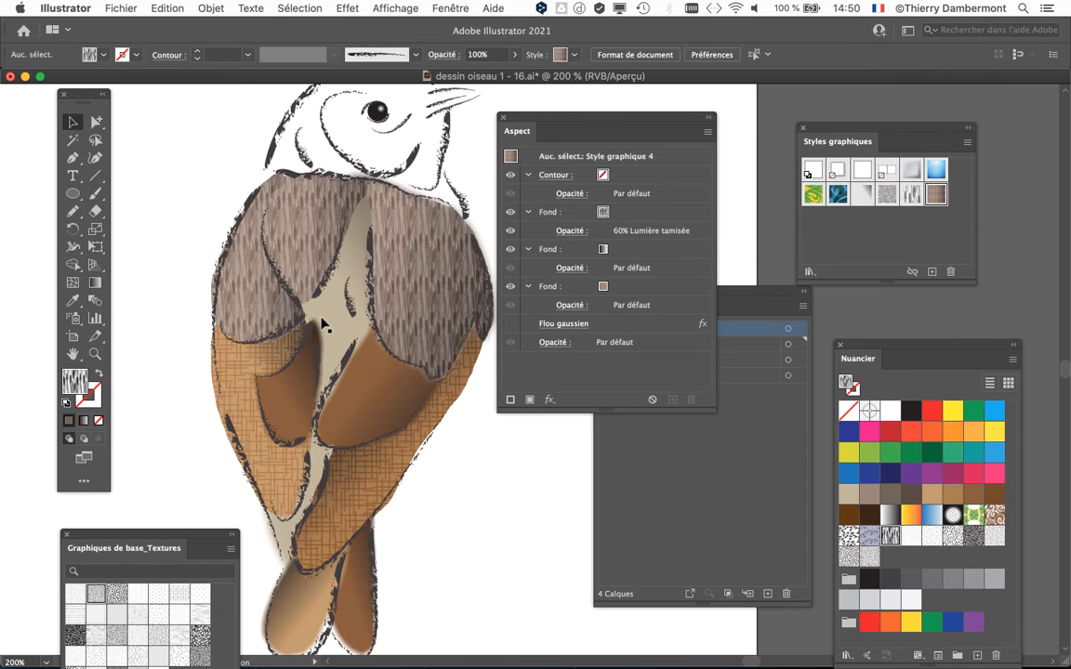
Step: Move the Aspect panel off the artwork and examine the textures across the bird's body and wings at several magnifications
scroll(326, 325, down, 2)
scroll(326, 330, down, 1)
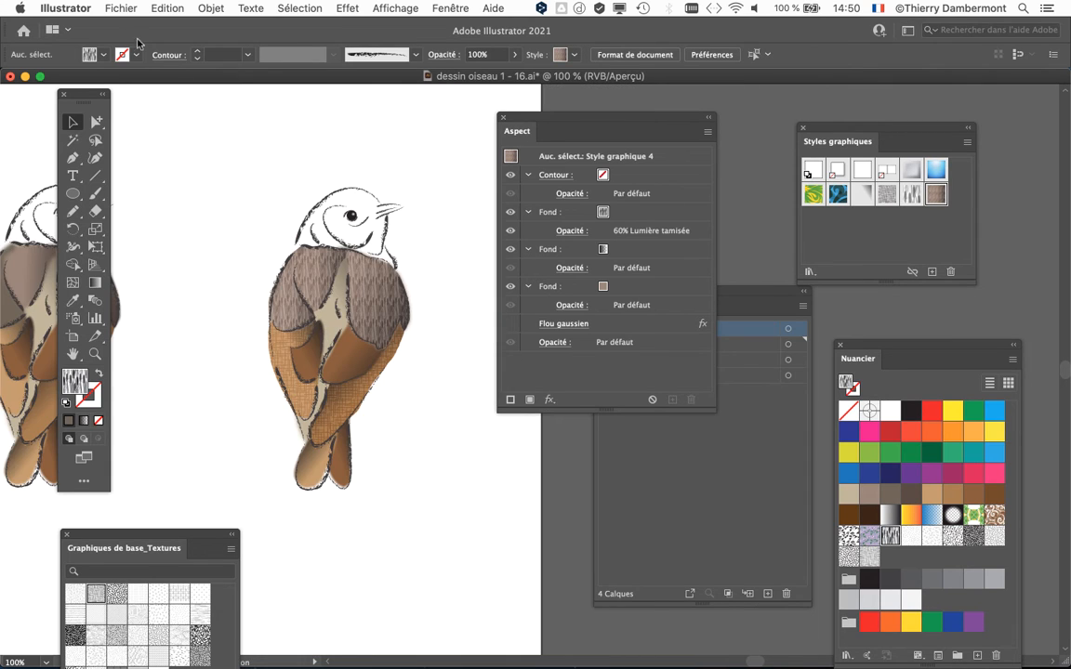
scroll(359, 251, up, 1)
drag(540, 122, 726, 112)
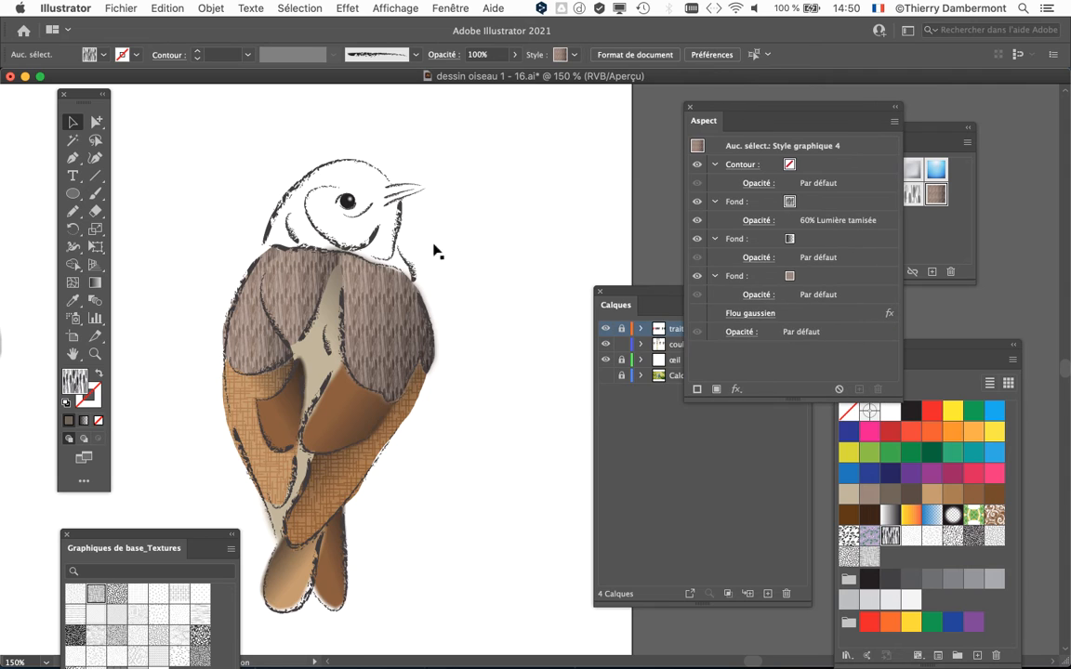
scroll(303, 294, up, 1)
scroll(394, 311, down, 3)
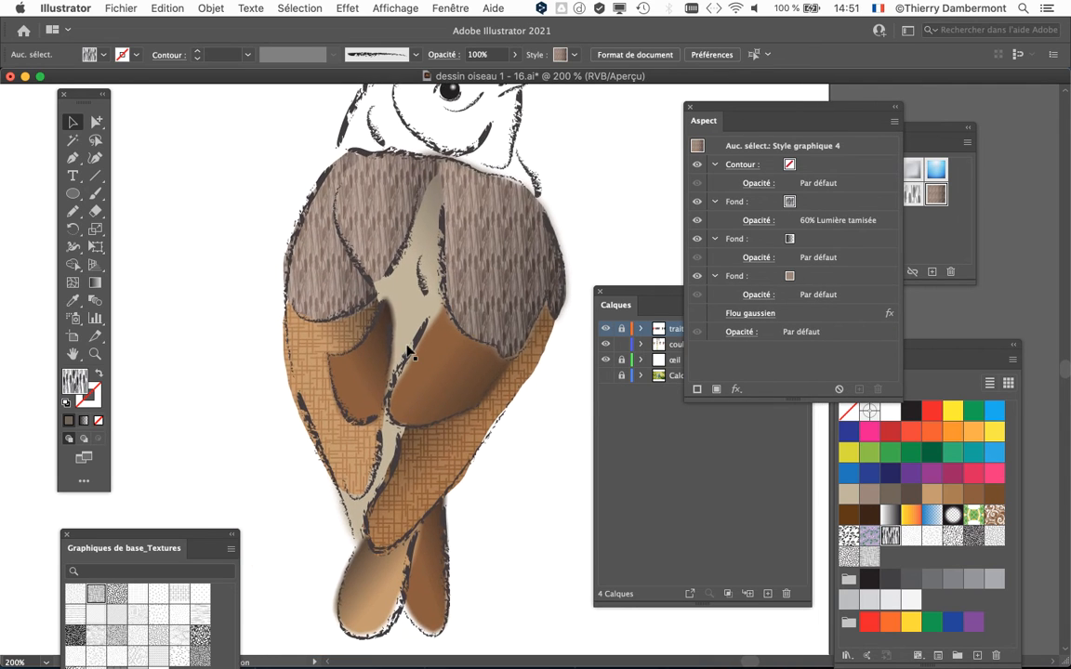
scroll(370, 319, up, 1)
drag(422, 373, 419, 366)
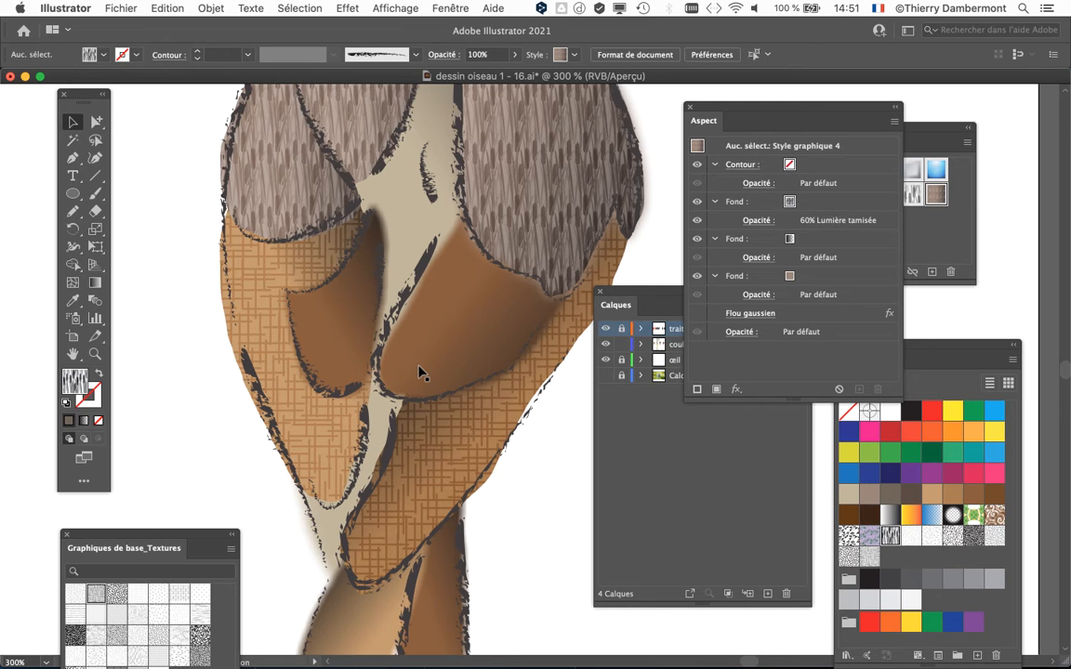
scroll(423, 409, up, 2)
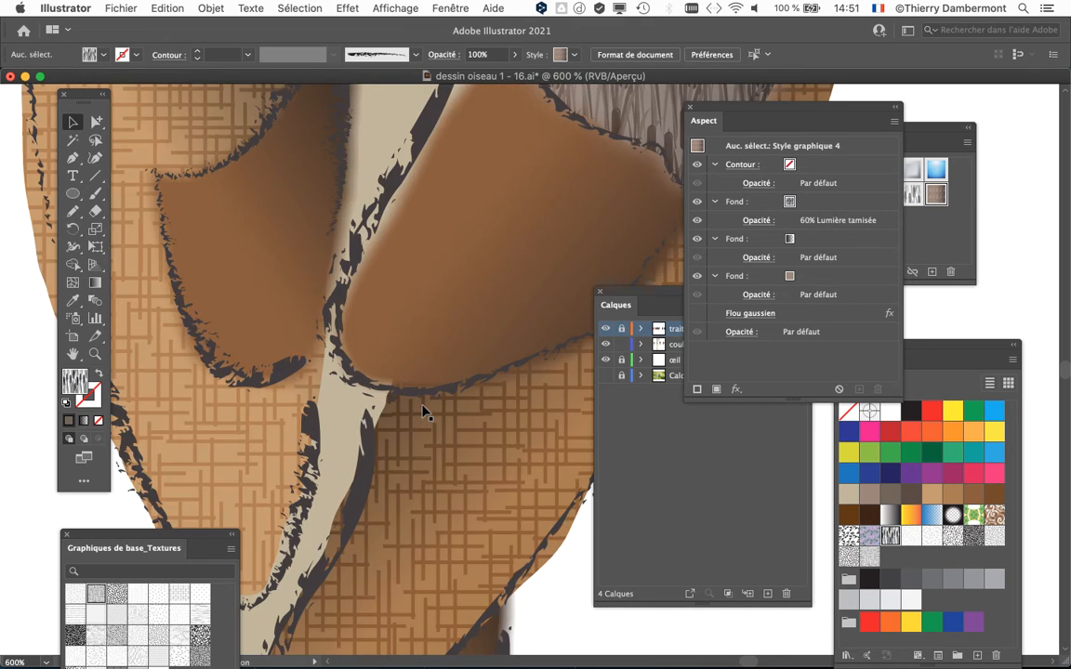
scroll(423, 412, down, 2)
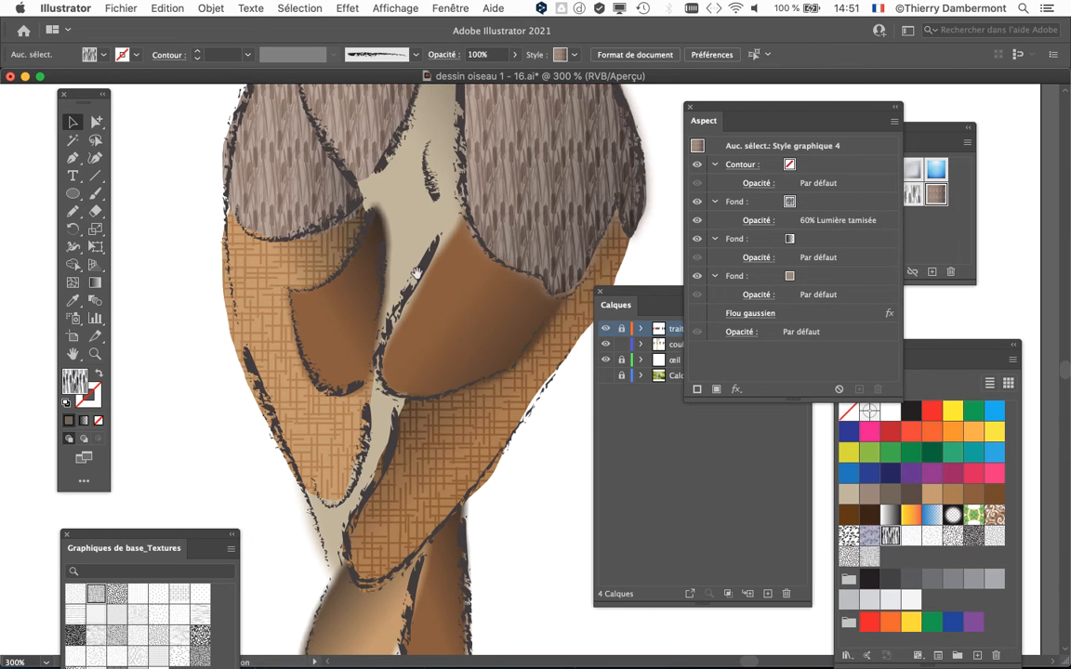
drag(417, 275, 397, 437)
drag(410, 341, 353, 288)
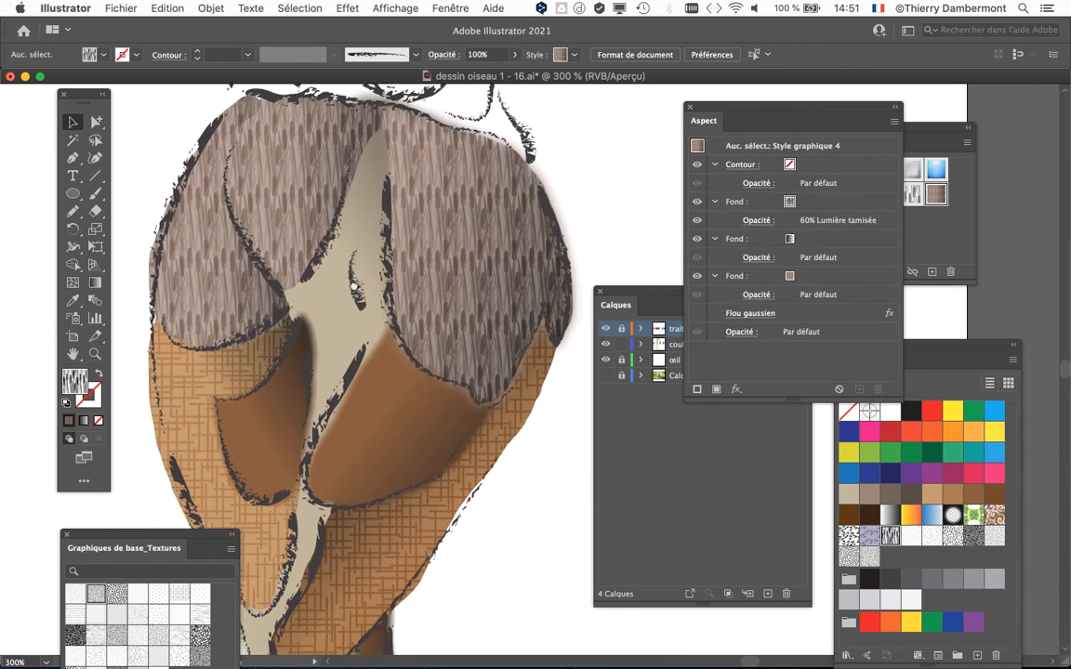
Step: Save the document as a new version named dessin oiseau 1 - 17.ai in Adobe Illustrator format
click(118, 9)
click(153, 148)
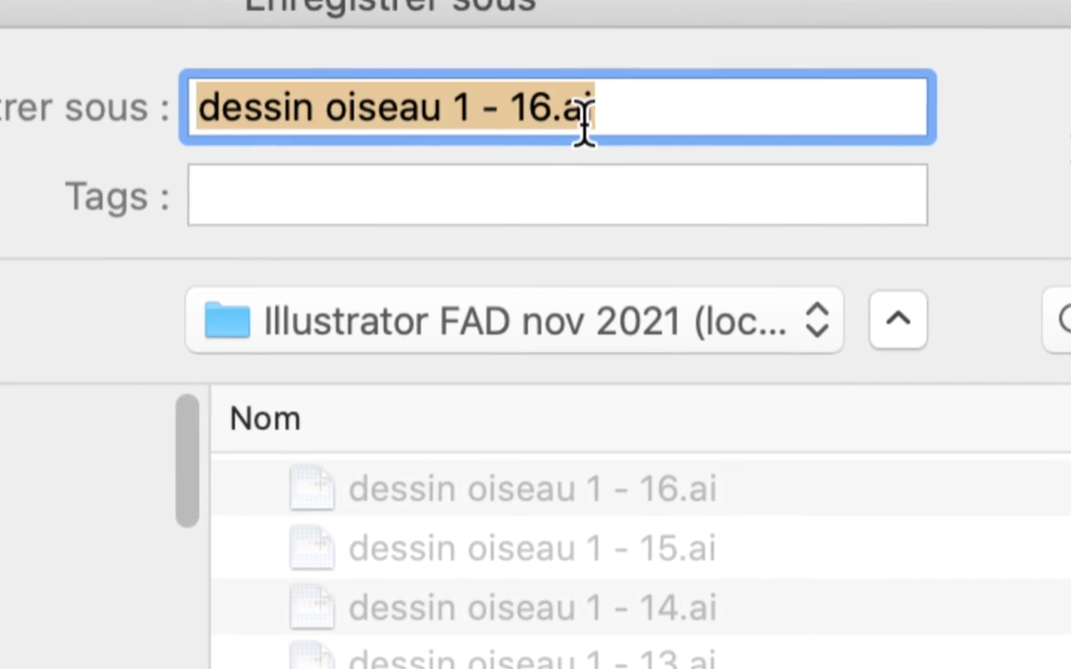
click(576, 131)
key(shift+Left)
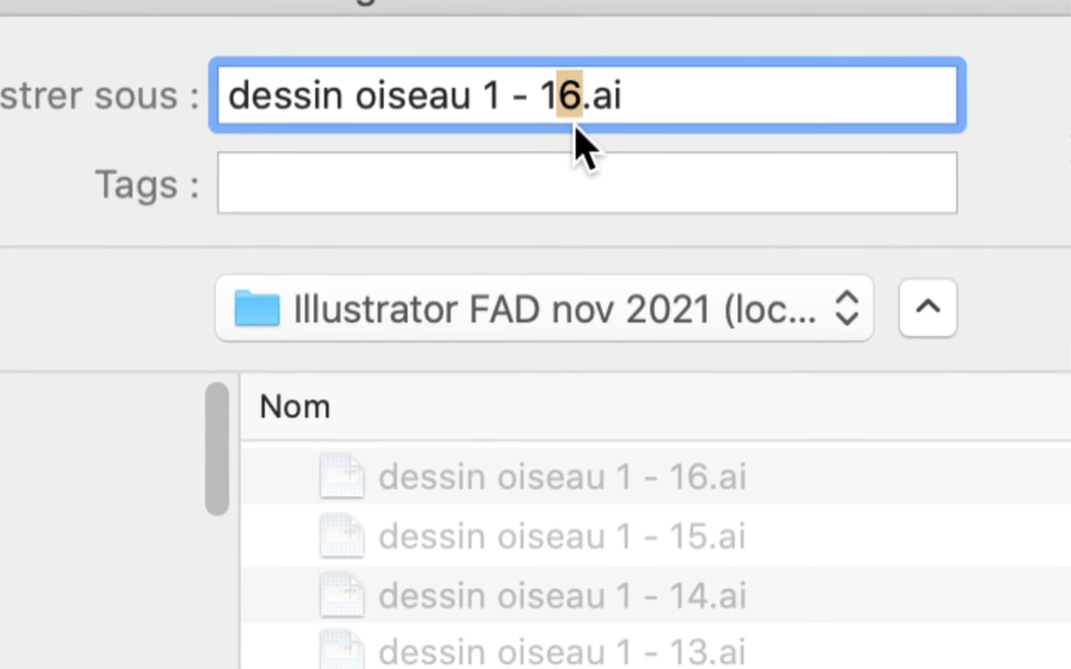
text(7)
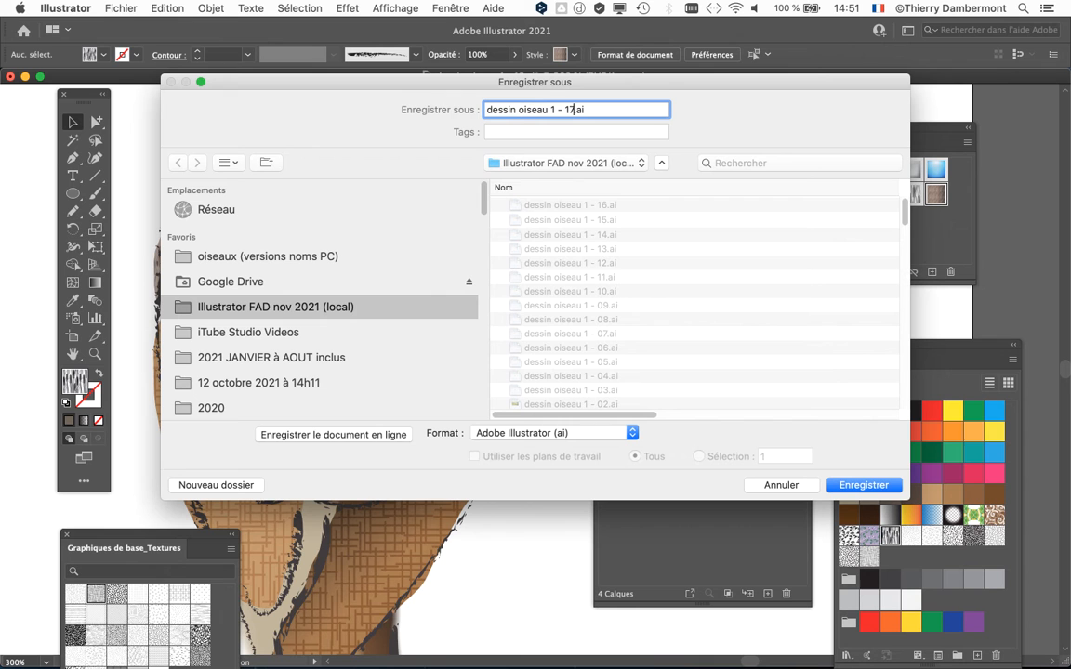
key(Return)
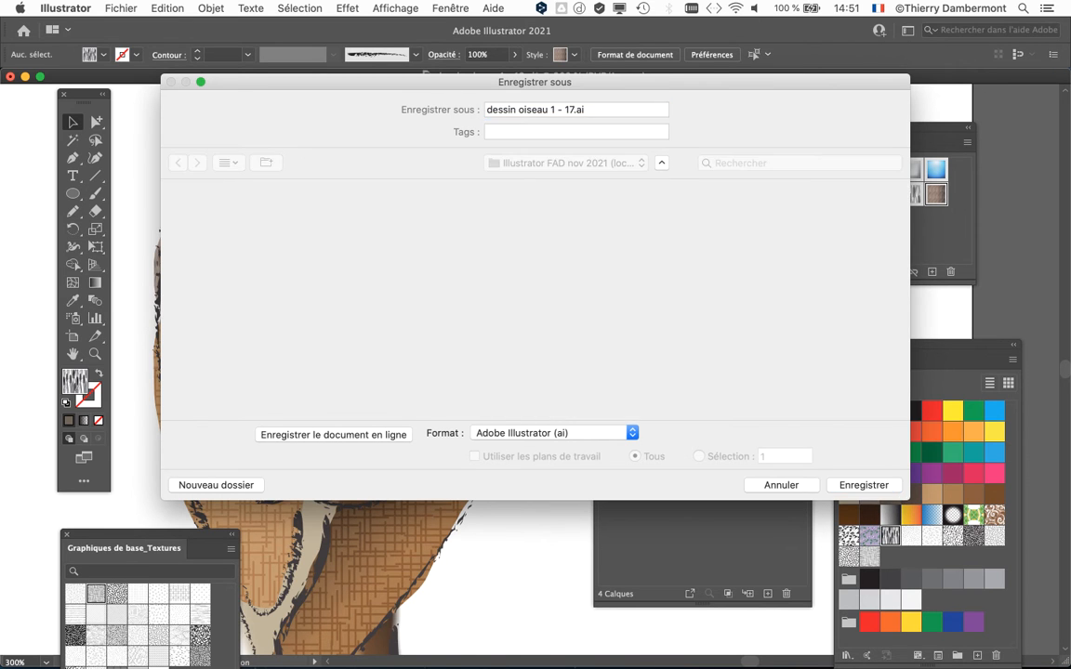
key(Return)
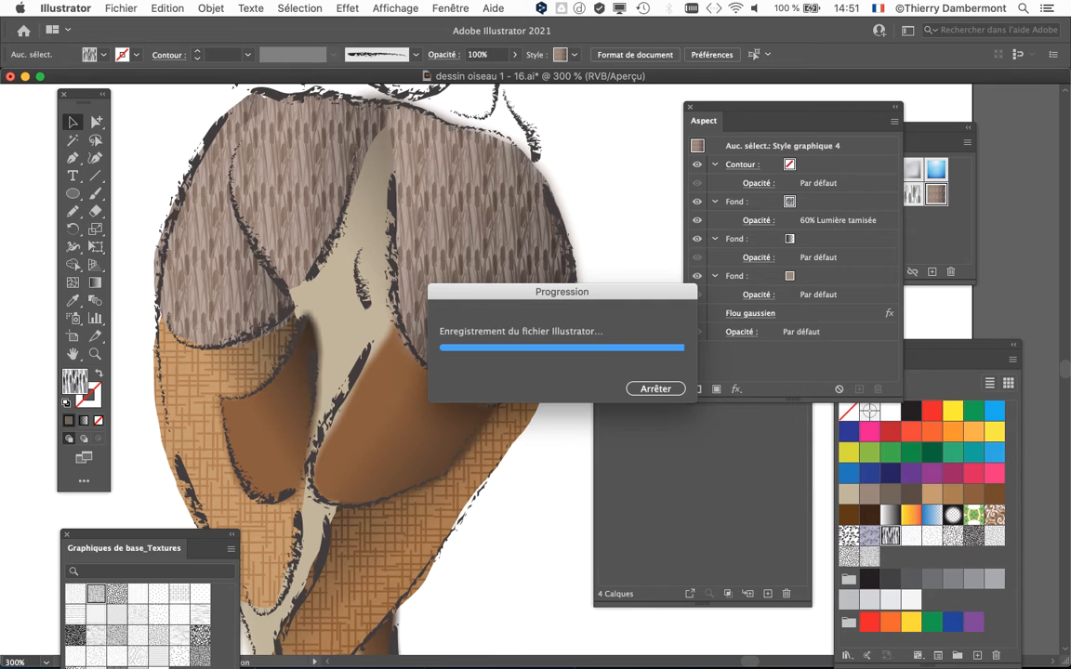
Step: Select the plain beige shape in the middle of the bird's back, rearrange the panels around it, and add the saved reed style to its existing appearance
drag(781, 107, 731, 117)
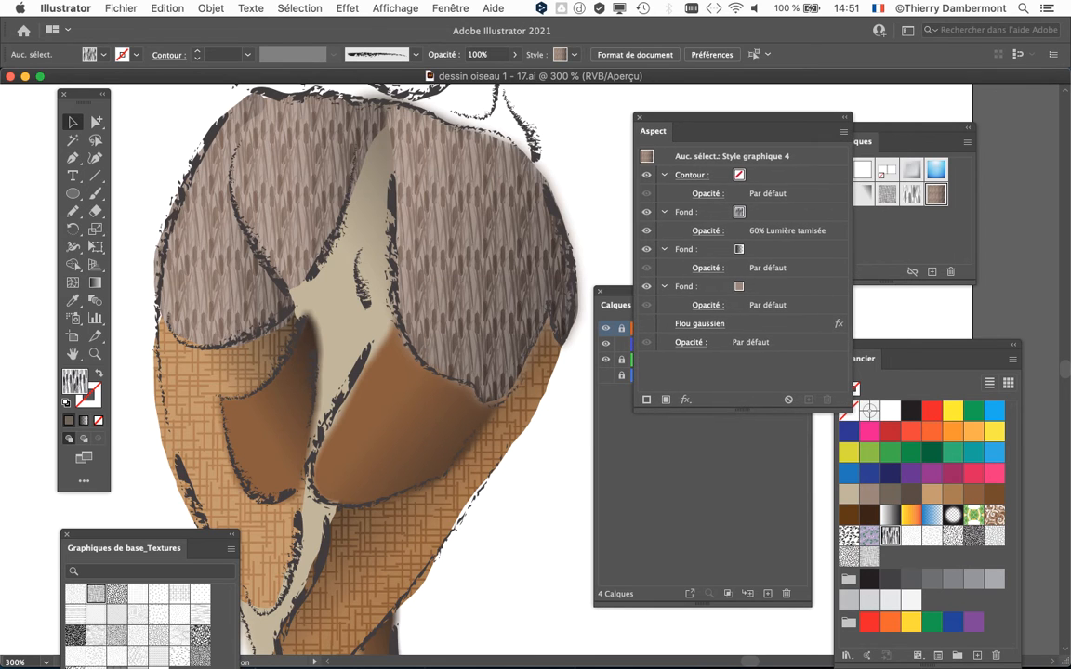
scroll(369, 290, up, 1)
click(340, 252)
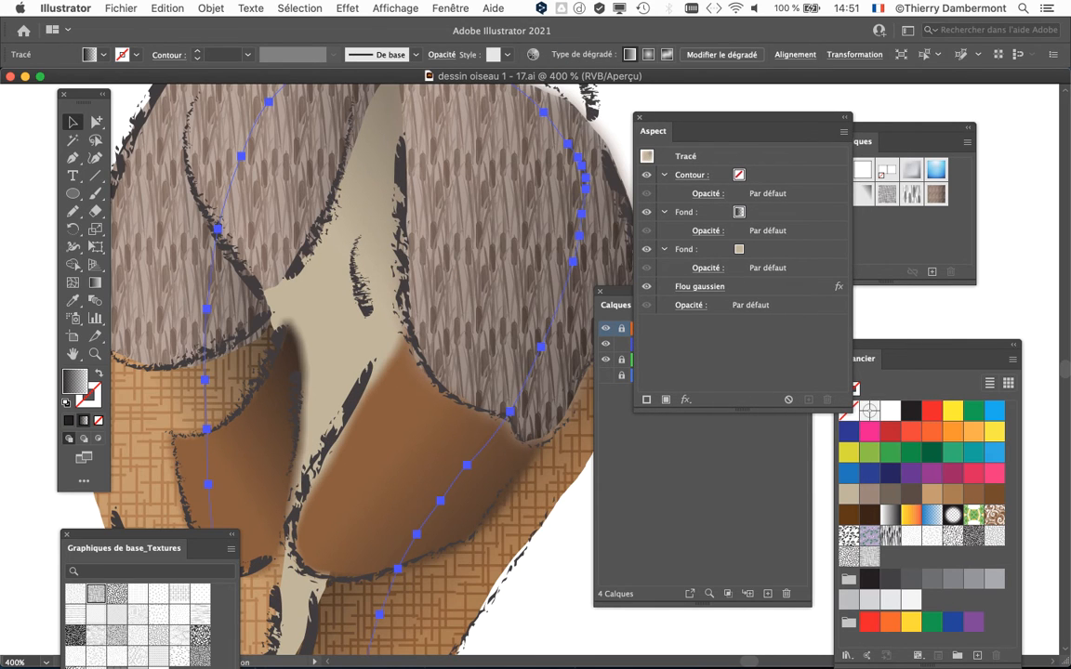
drag(707, 130, 595, 475)
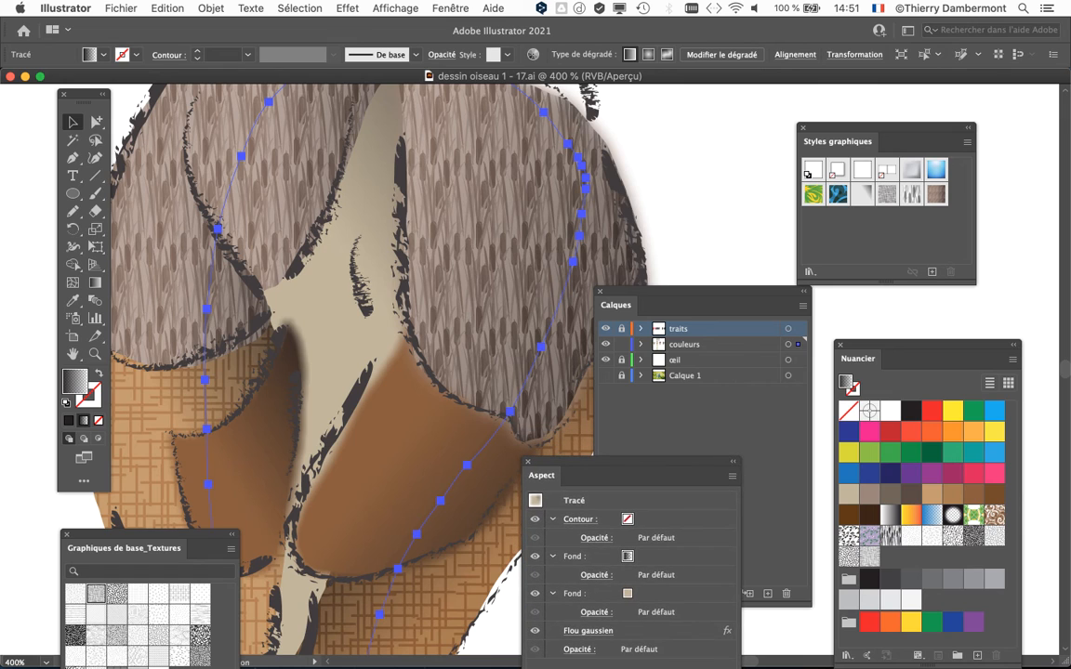
drag(670, 305, 844, 322)
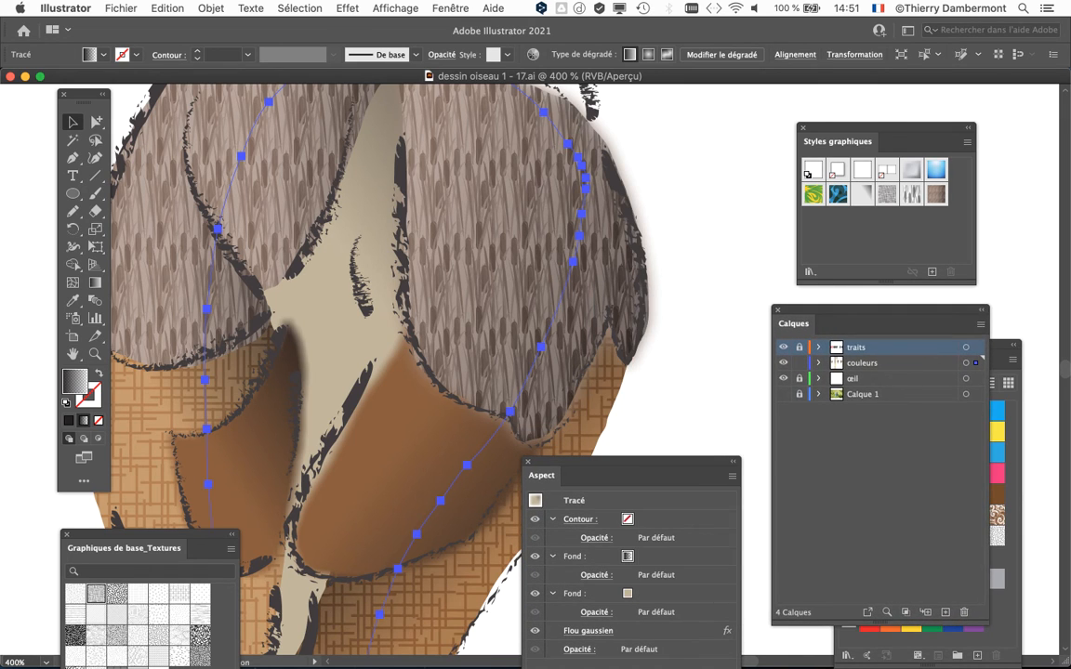
drag(886, 133, 733, 124)
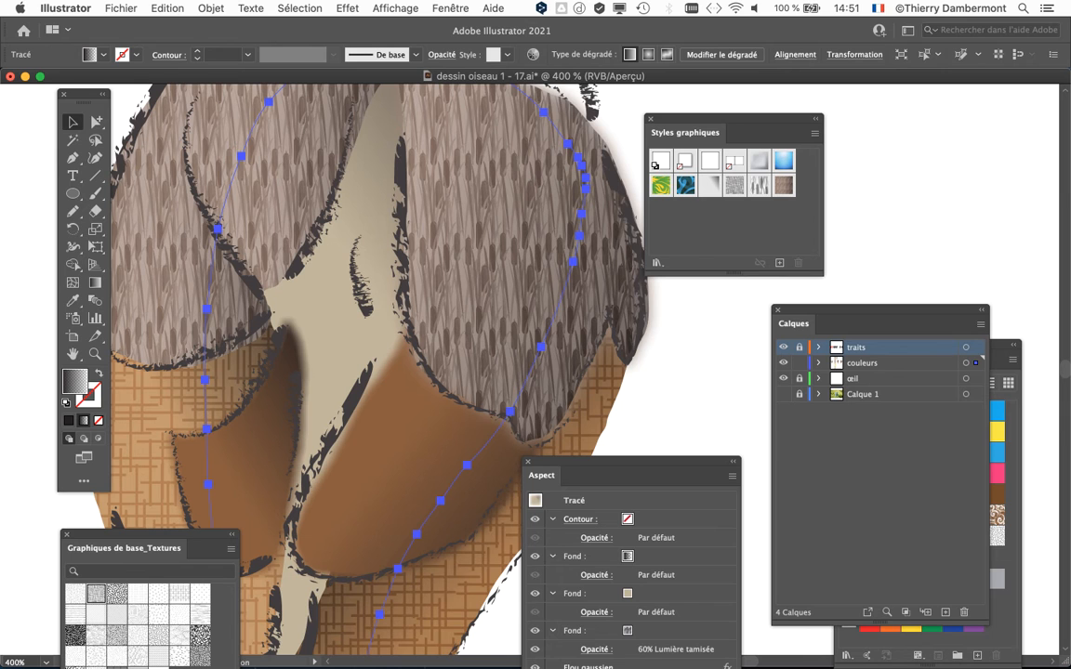
Step: Move the reed pattern fill above the other fills in the beige shape's appearance and hide its Gaussian blur effect
drag(614, 475, 582, 175)
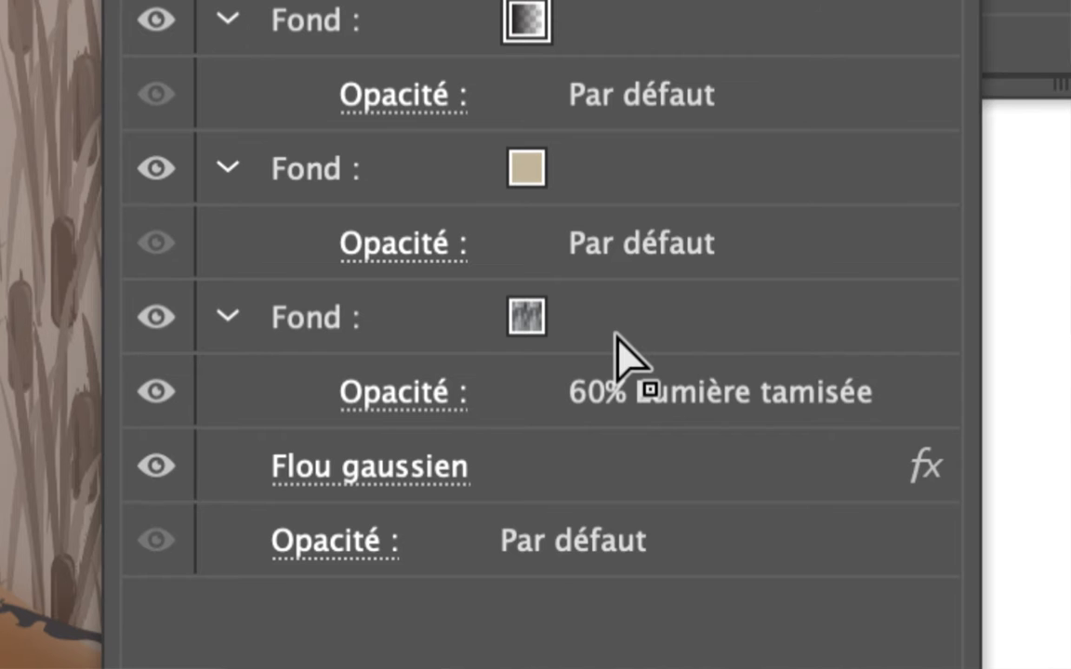
click(617, 330)
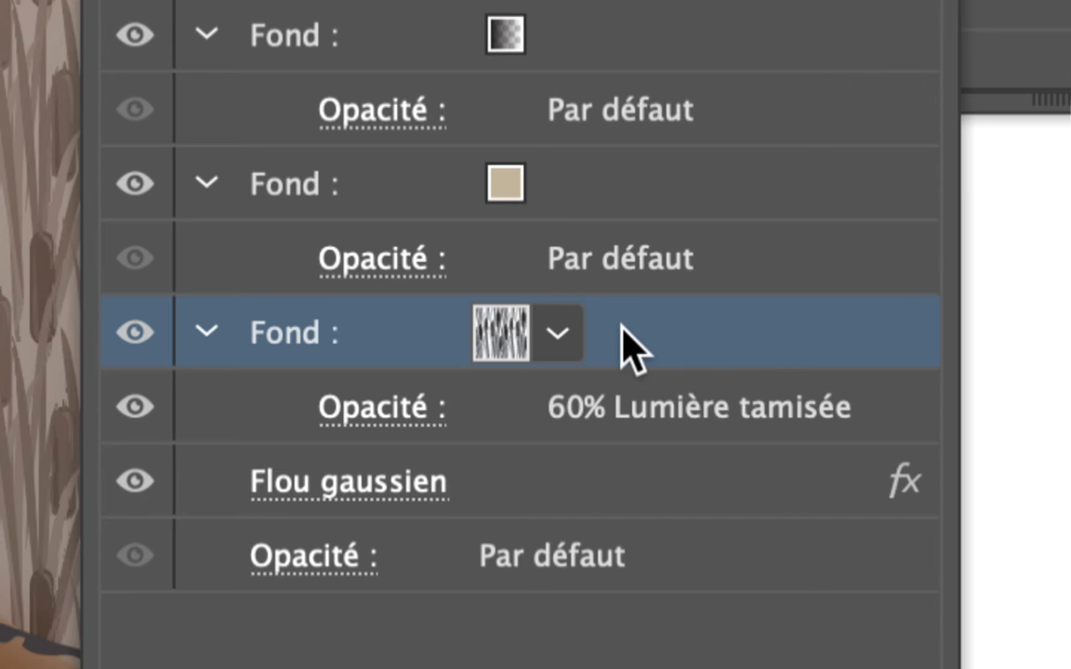
drag(625, 349, 615, 284)
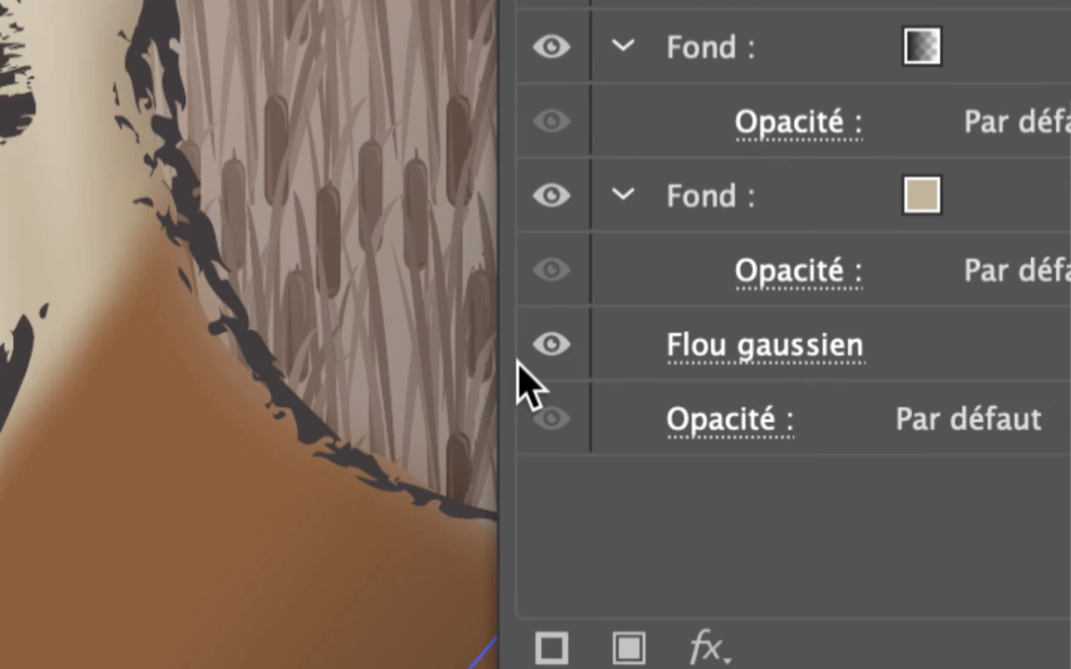
click(518, 361)
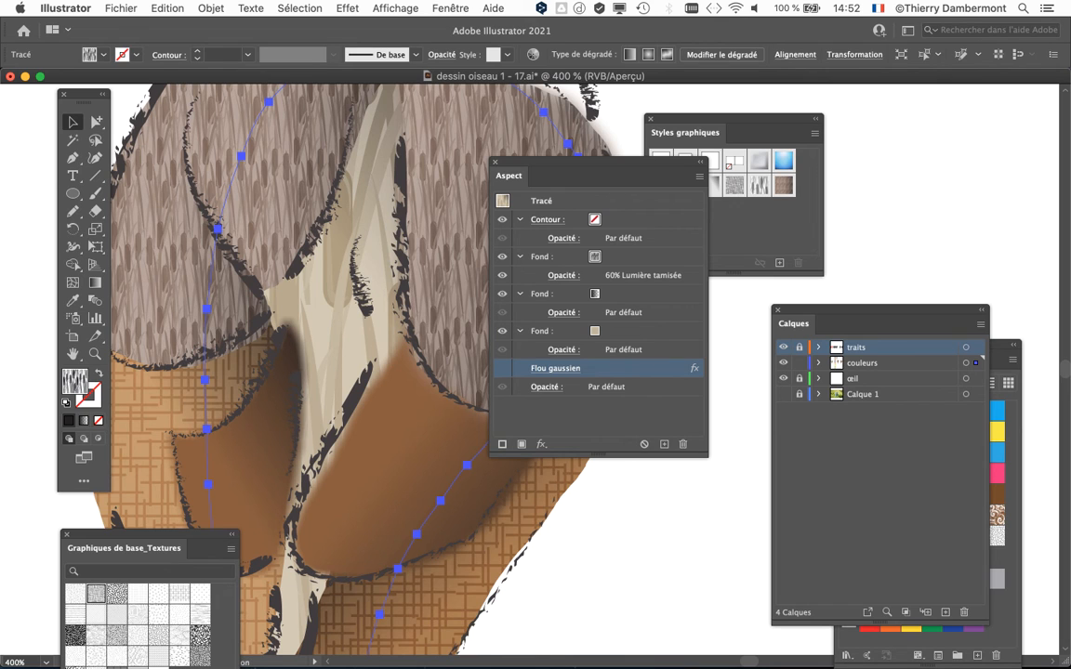
Step: Move the Graphic Styles and Aspect panels off the bird, deselect the beige shape and view the whole body
drag(744, 119, 922, 106)
drag(595, 176, 798, 223)
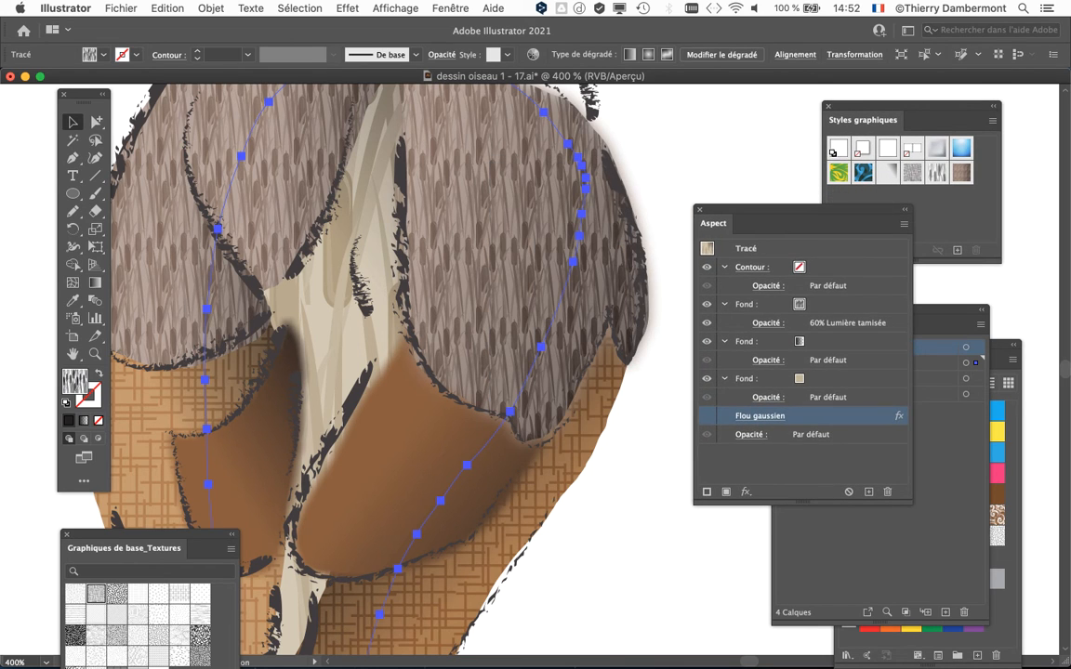
key(super+shift+a)
key(super+minus)
key(super+minus)
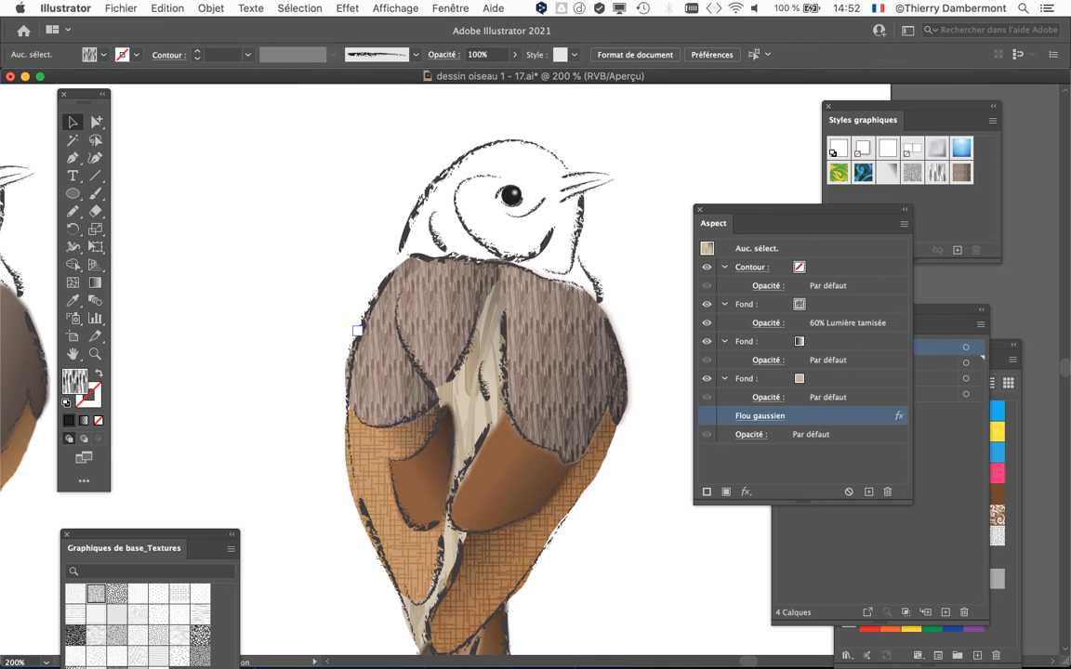
scroll(357, 329, down, 5)
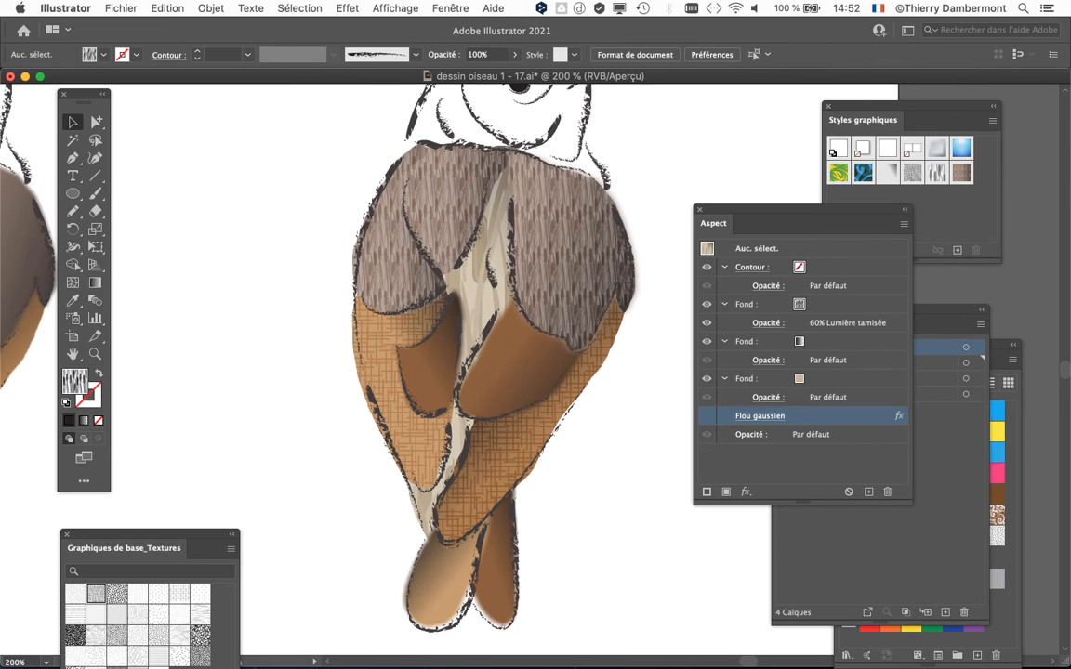
Step: Save the document as another version named dessin oiseau 1 - 18.ai with the default Illustrator options
click(121, 7)
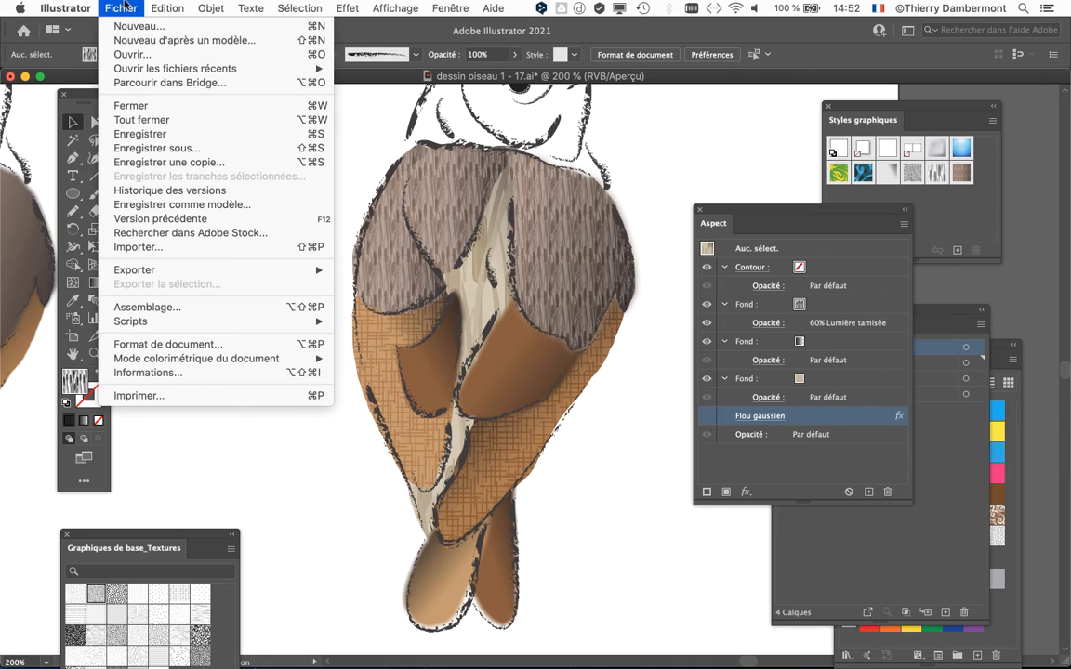
click(156, 149)
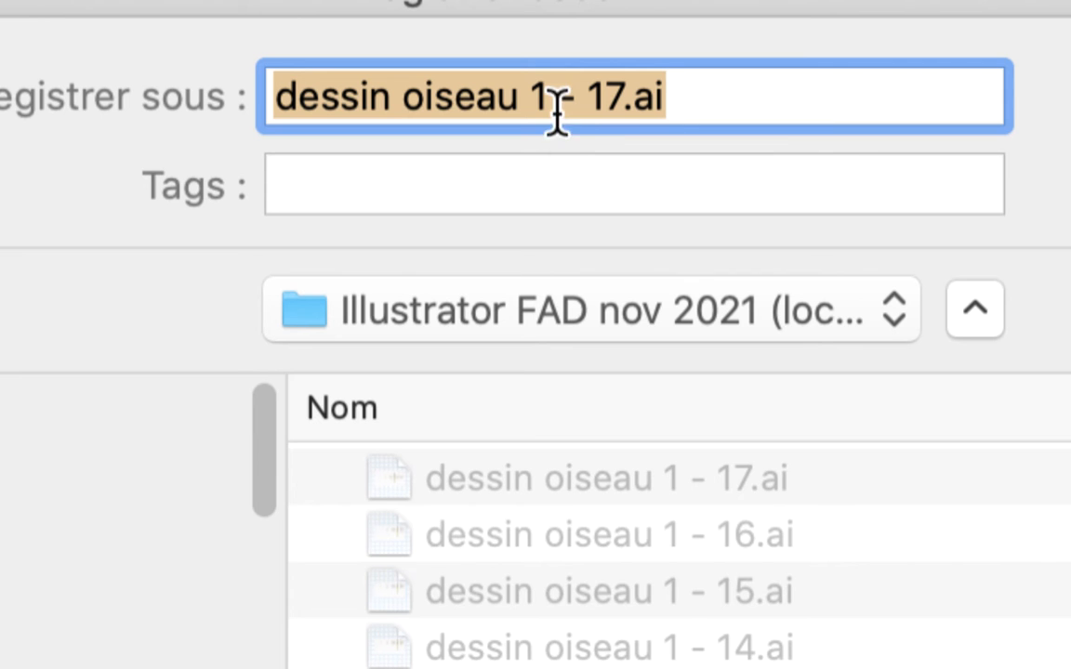
drag(604, 109, 623, 109)
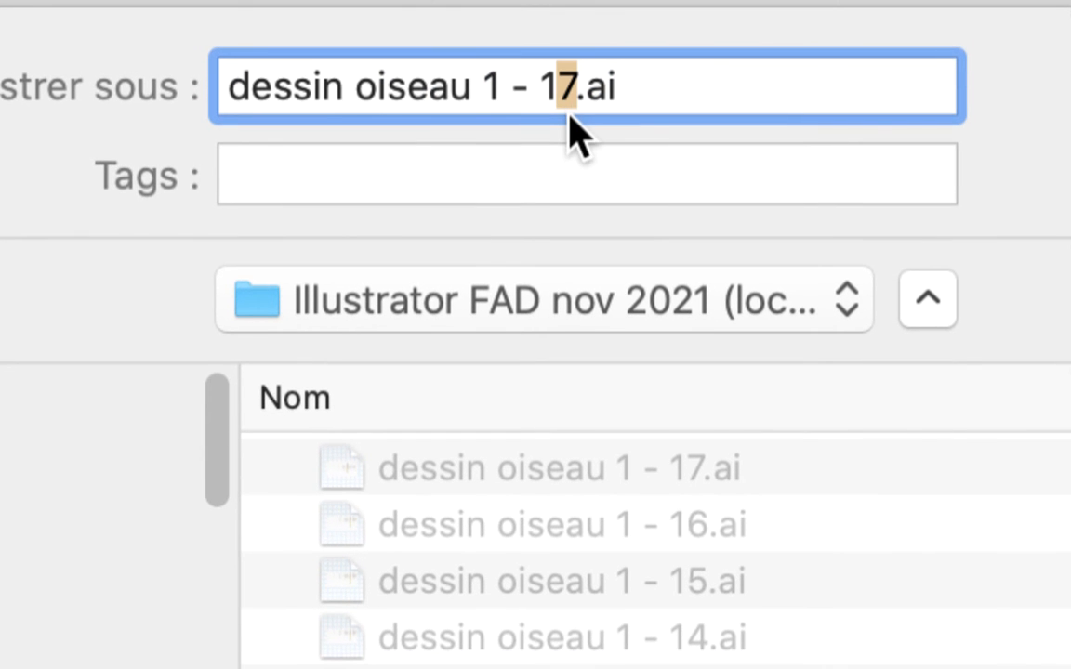
text(8)
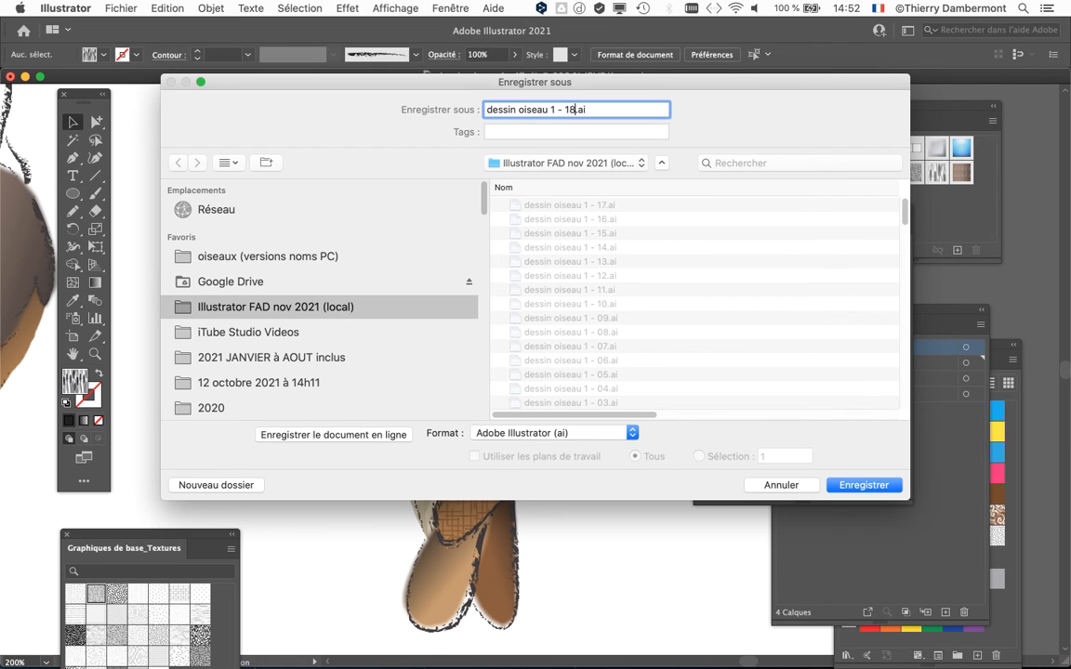
key(Return)
key(Return)
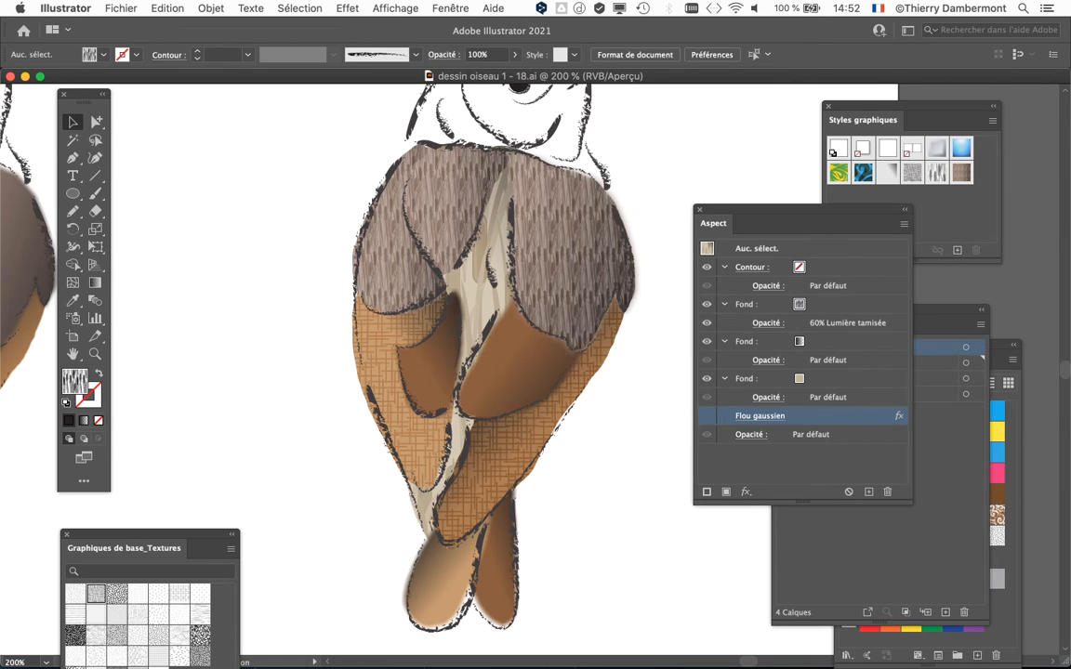
Step: Examine the textured bird at several magnifications in full-screen mode without the panels
key(super+minus)
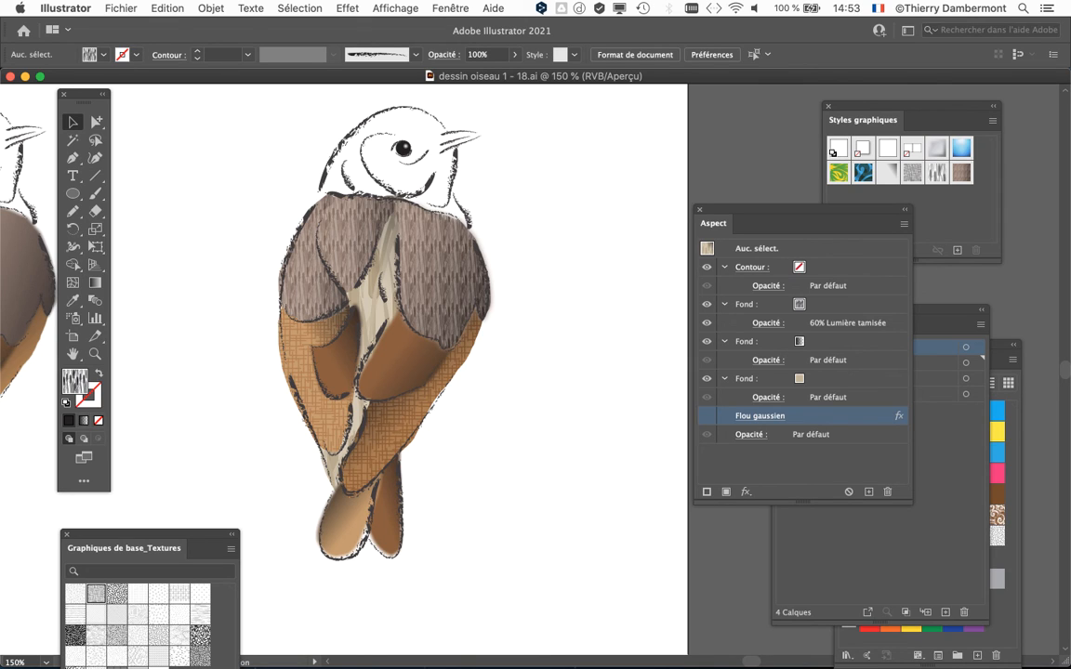
scroll(359, 307, up, 2)
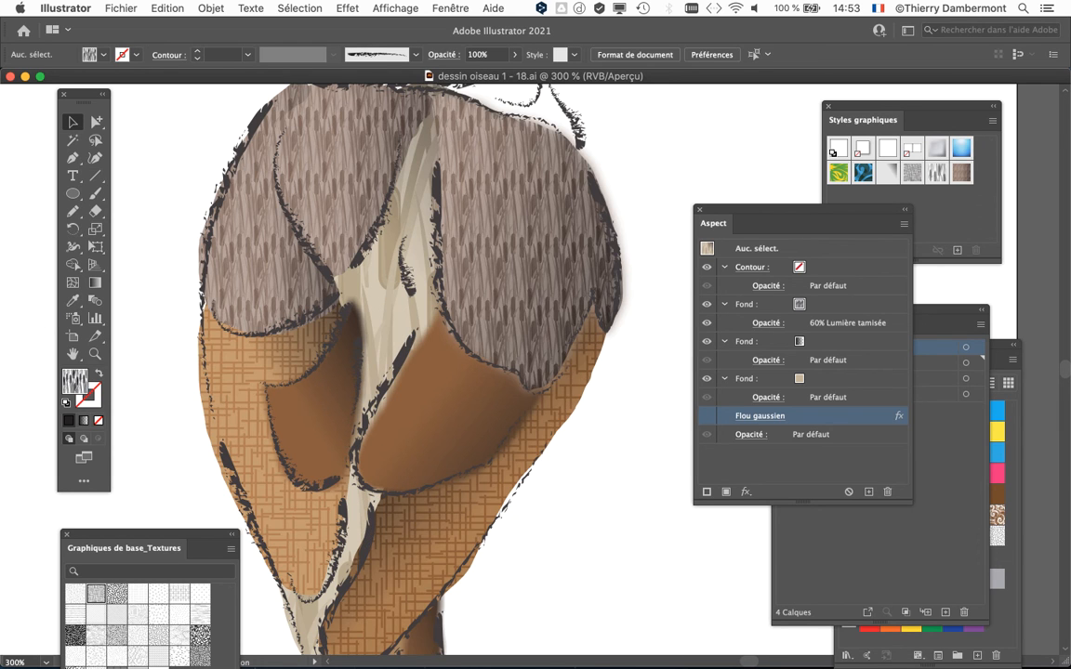
key(f)
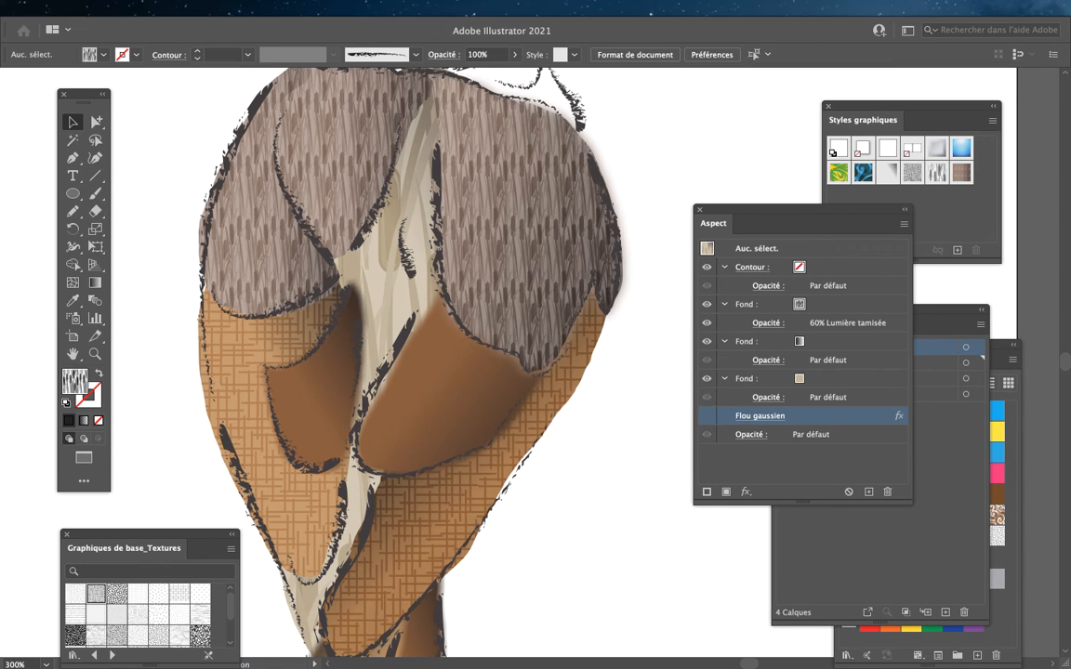
scroll(355, 251, down, 1)
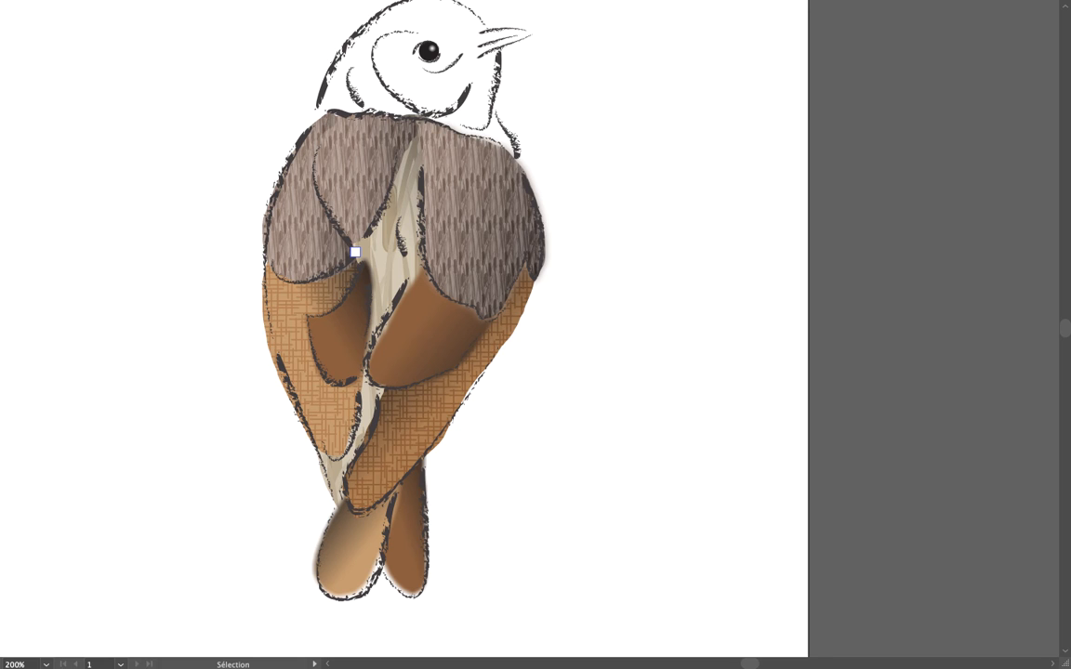
drag(355, 252, 366, 278)
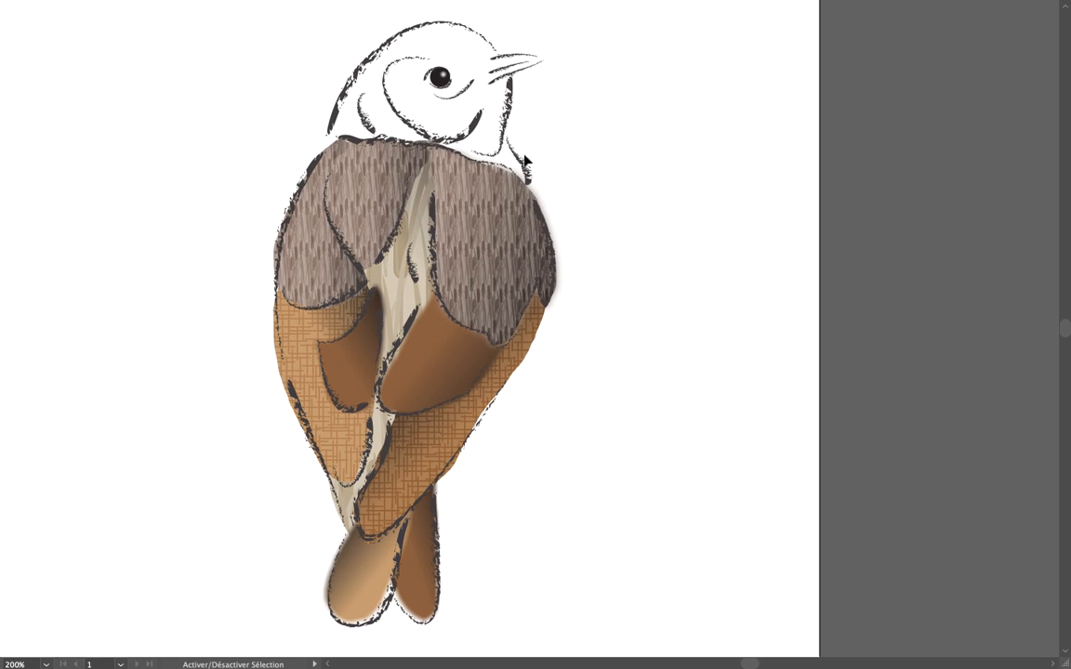
Step: Select the inner shape of the left wing, return to the normal screen mode, and redraw its transparent gradient fill diagonally from lower right to upper left
drag(361, 176, 354, 176)
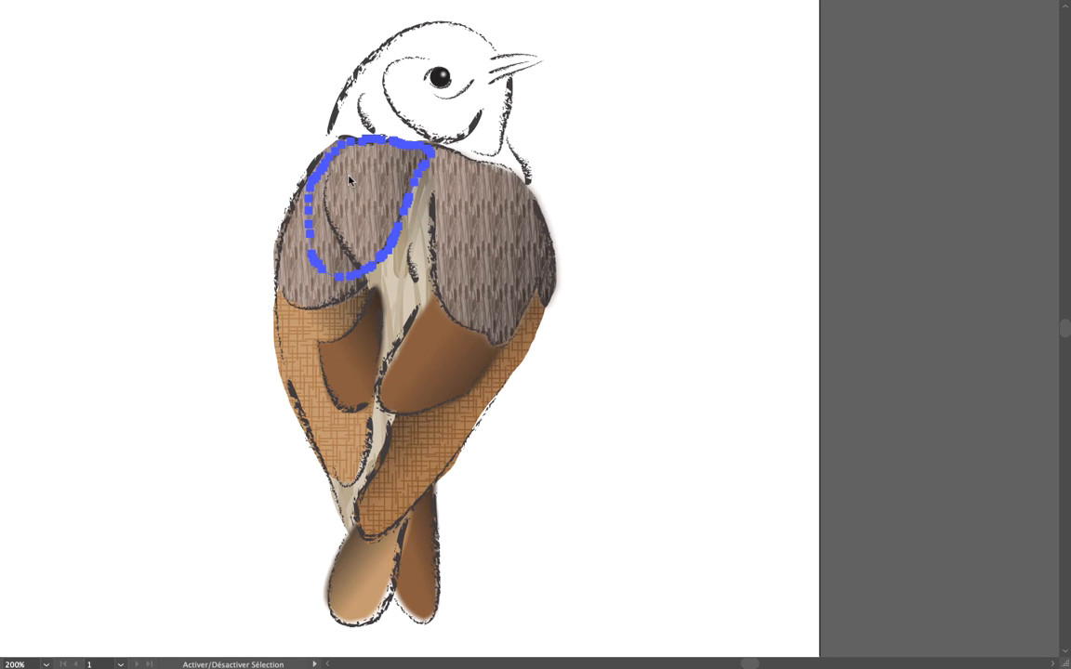
key(f)
drag(194, 250, 186, 162)
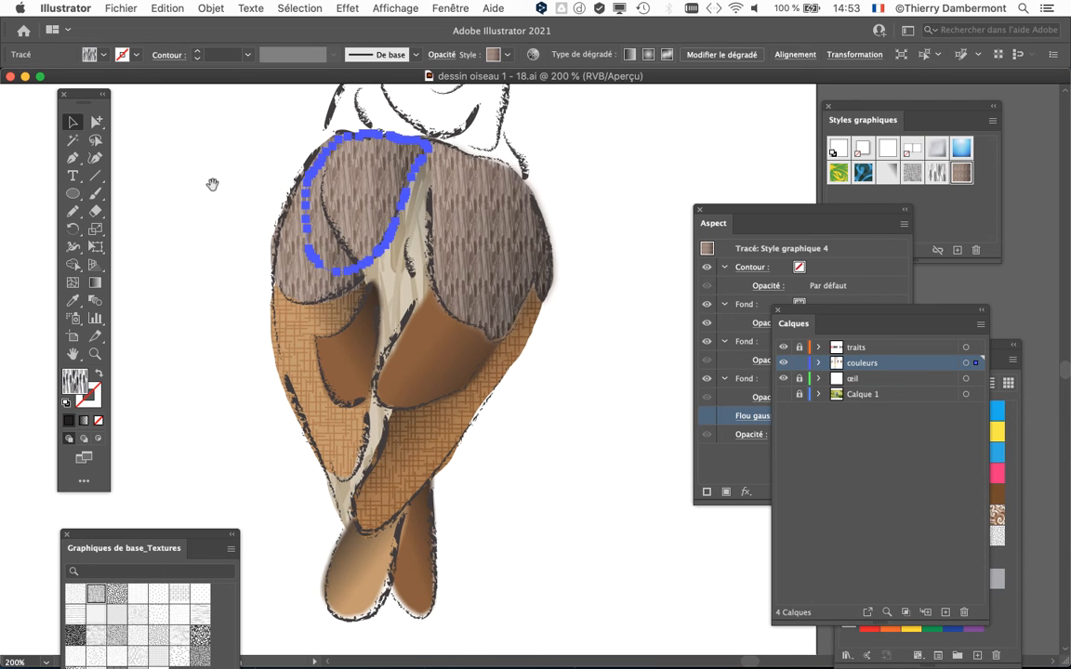
drag(722, 213, 717, 209)
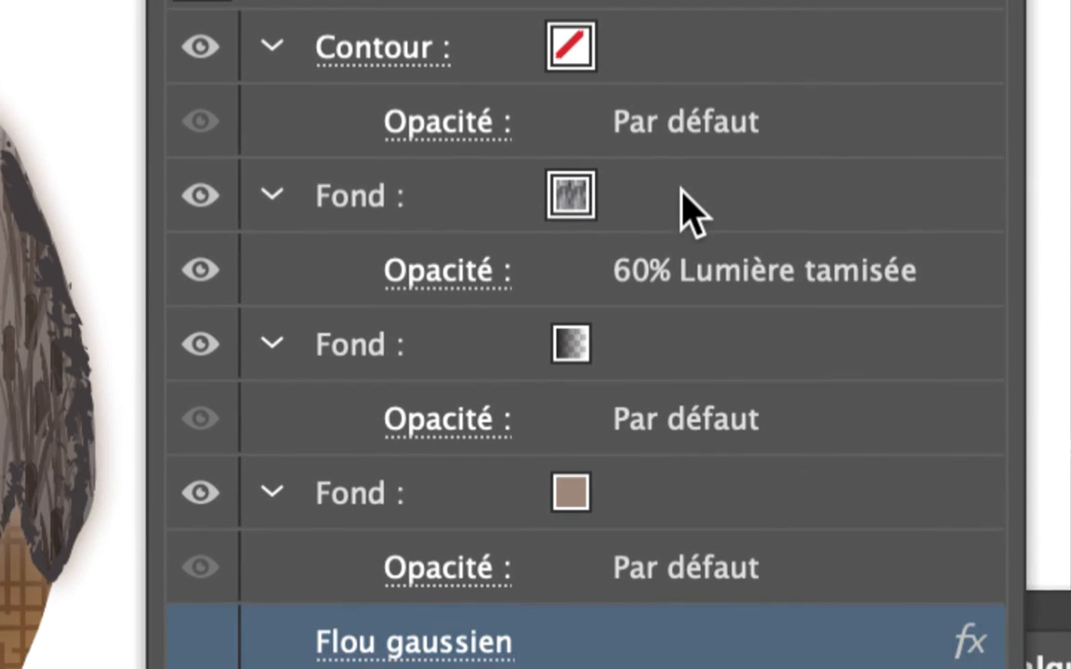
click(683, 190)
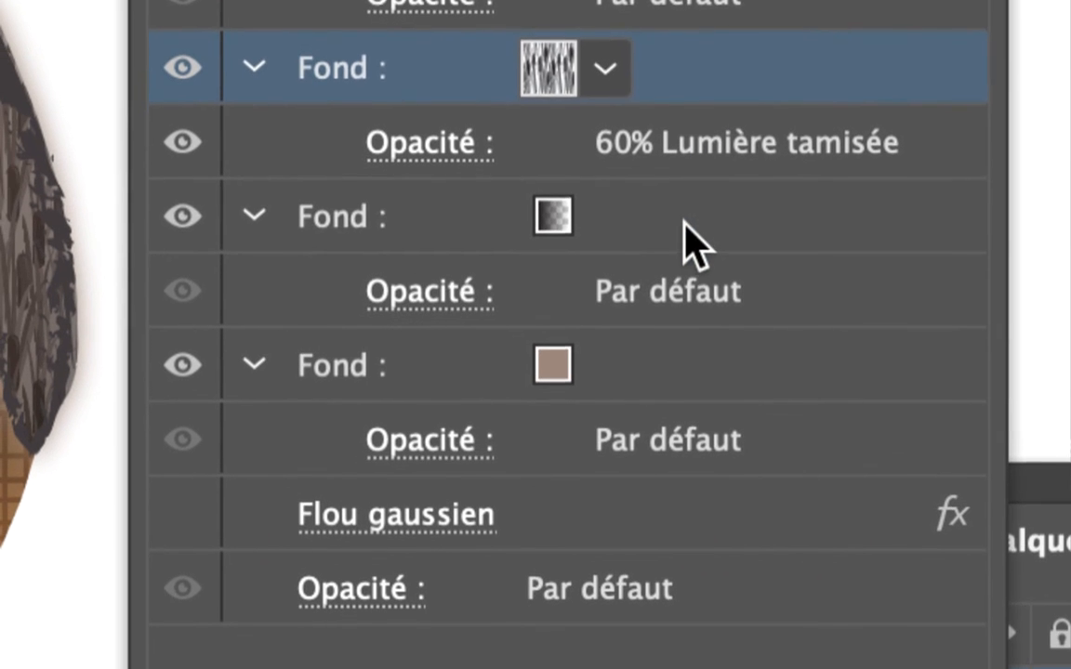
click(693, 367)
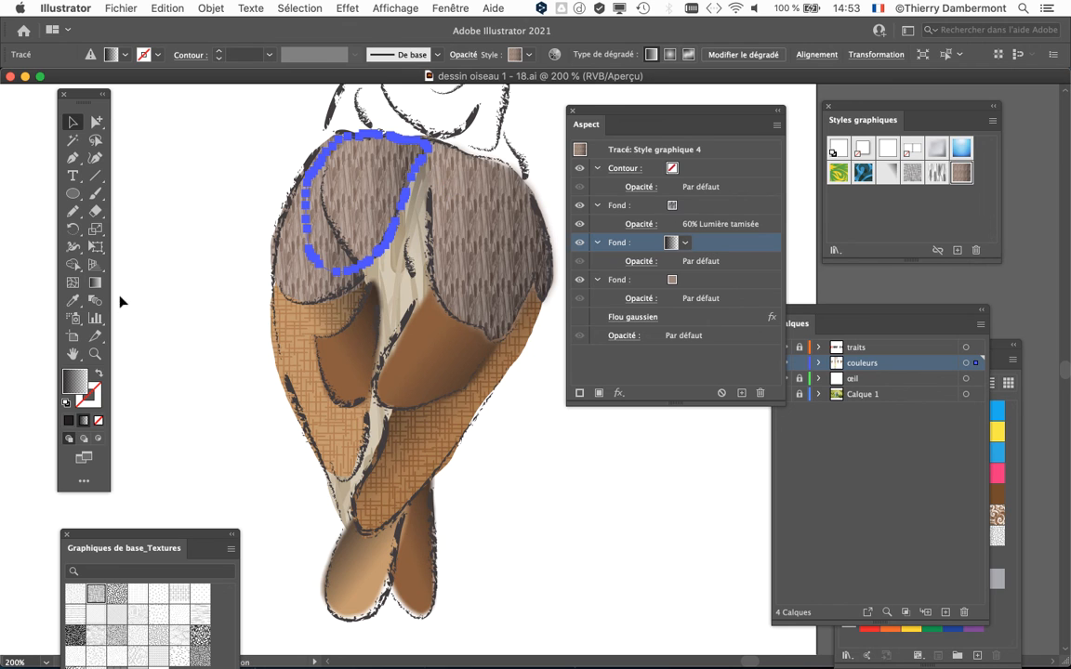
click(95, 282)
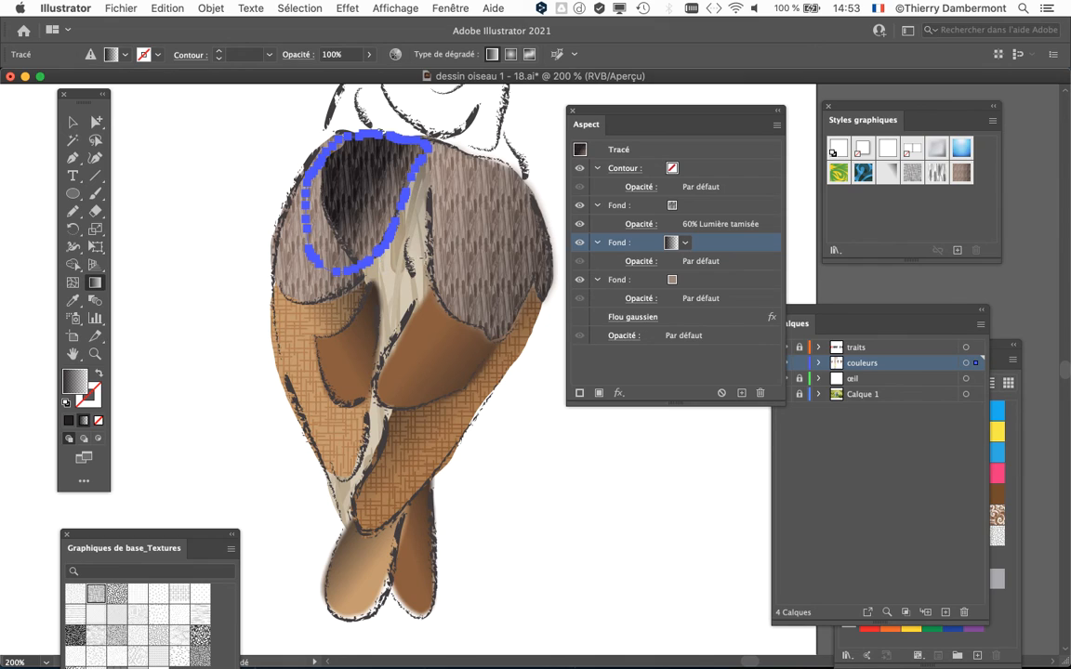
drag(434, 260, 322, 216)
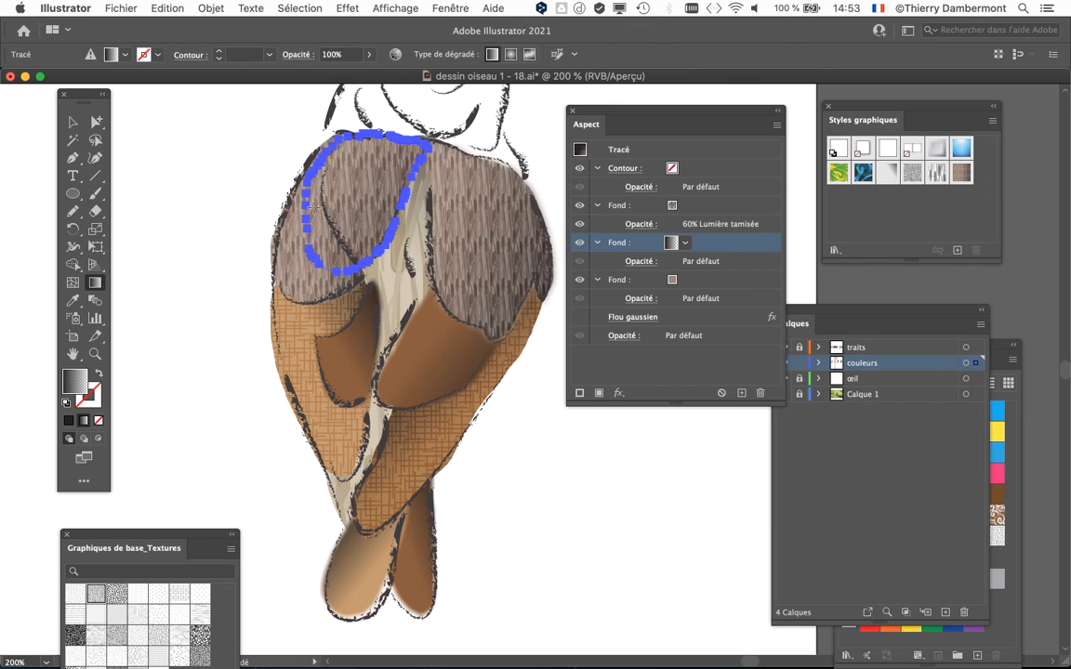
drag(366, 242, 352, 195)
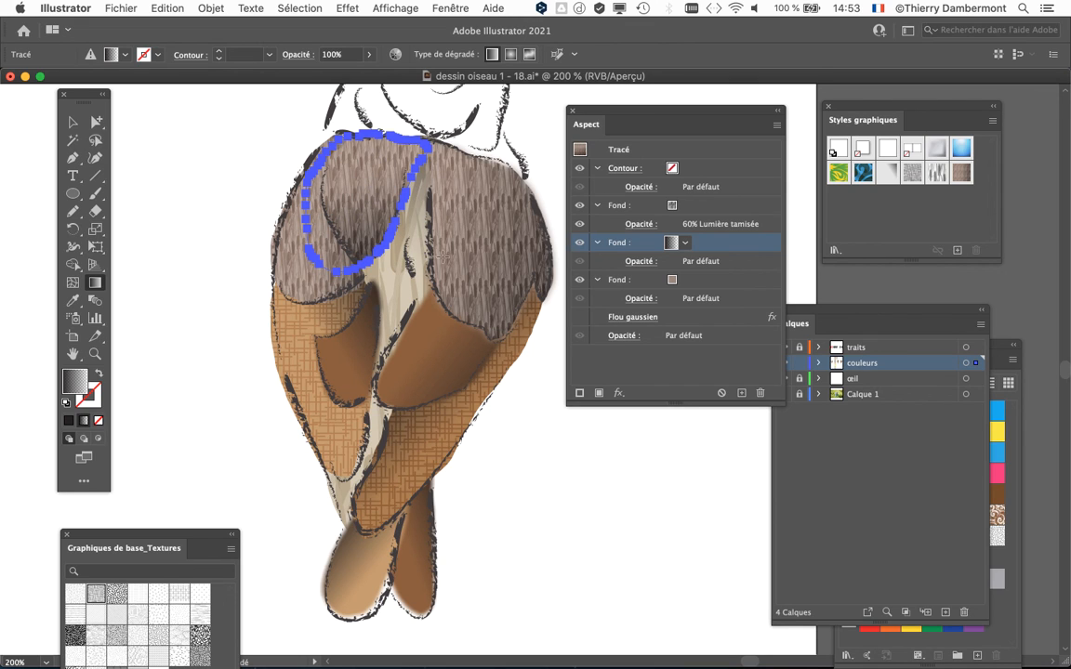
Step: Redraw the transparent gradient fills of the right wing and the left wing's outer shape upward from their lower edges, slanting slightly left
click(484, 228)
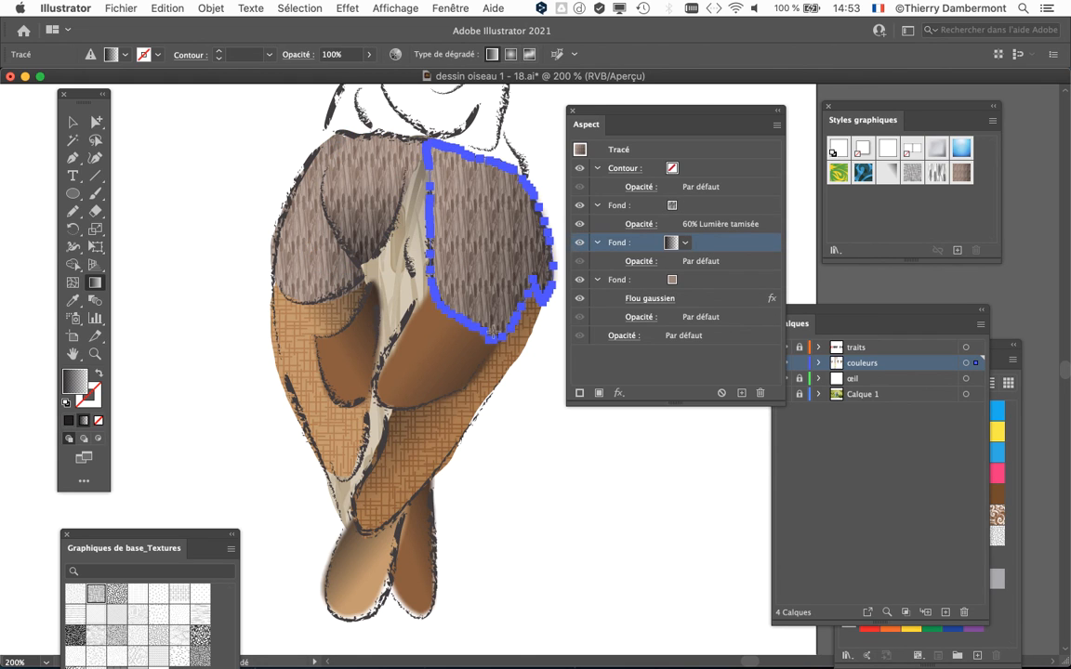
drag(494, 332, 462, 234)
click(311, 285)
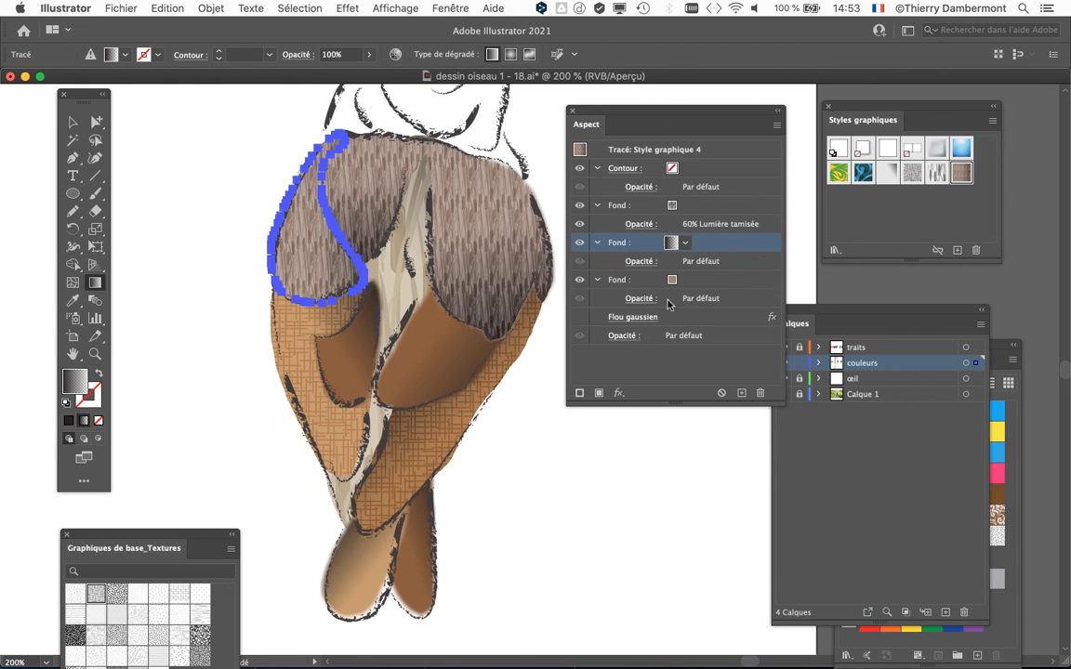
drag(292, 331, 258, 212)
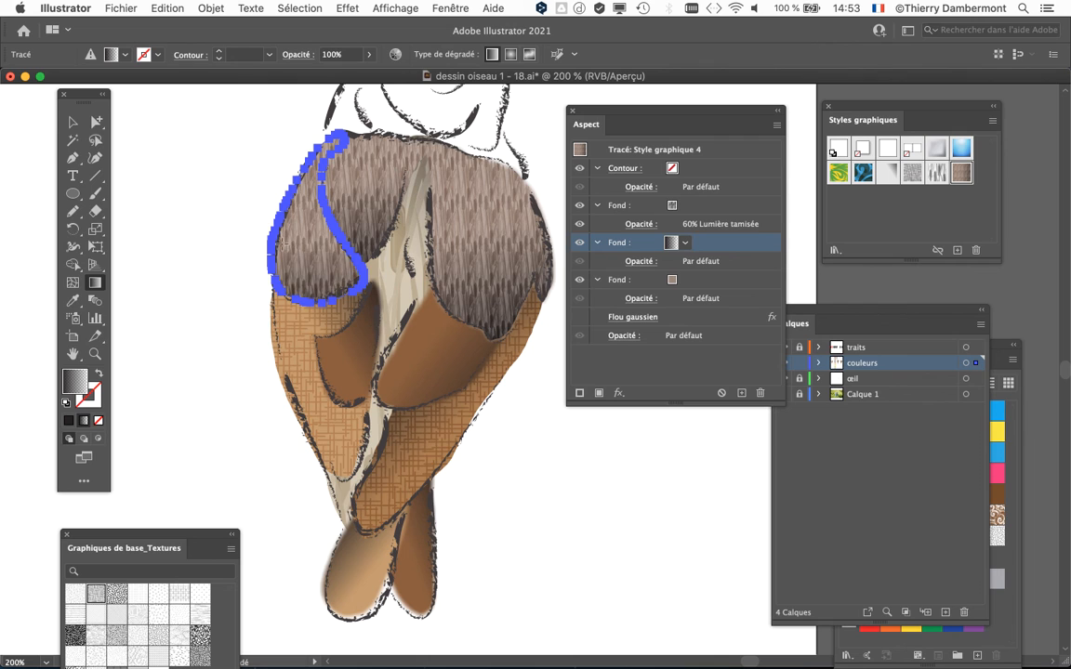
Step: Deselect the left wing's outer shape and save the document
click(187, 207)
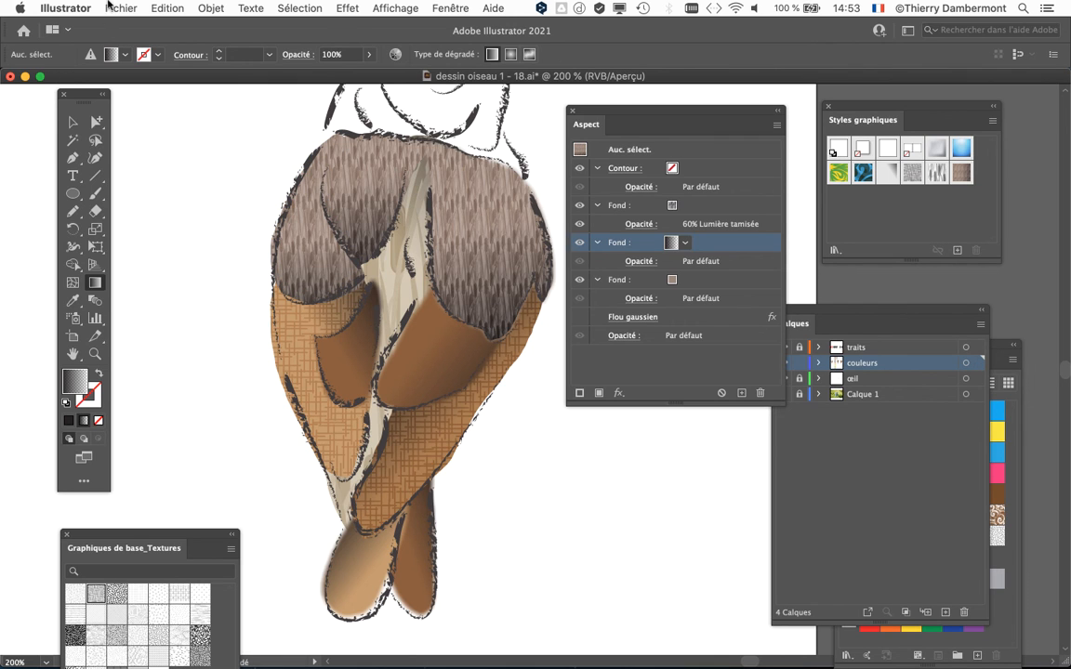
click(114, 7)
click(154, 136)
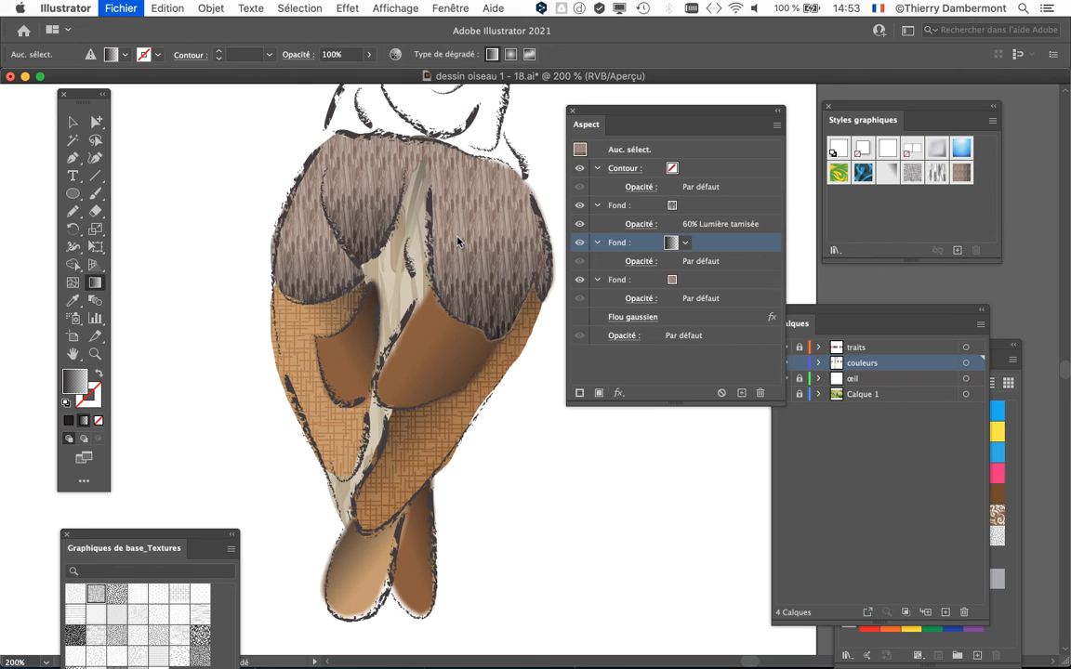
click(410, 376)
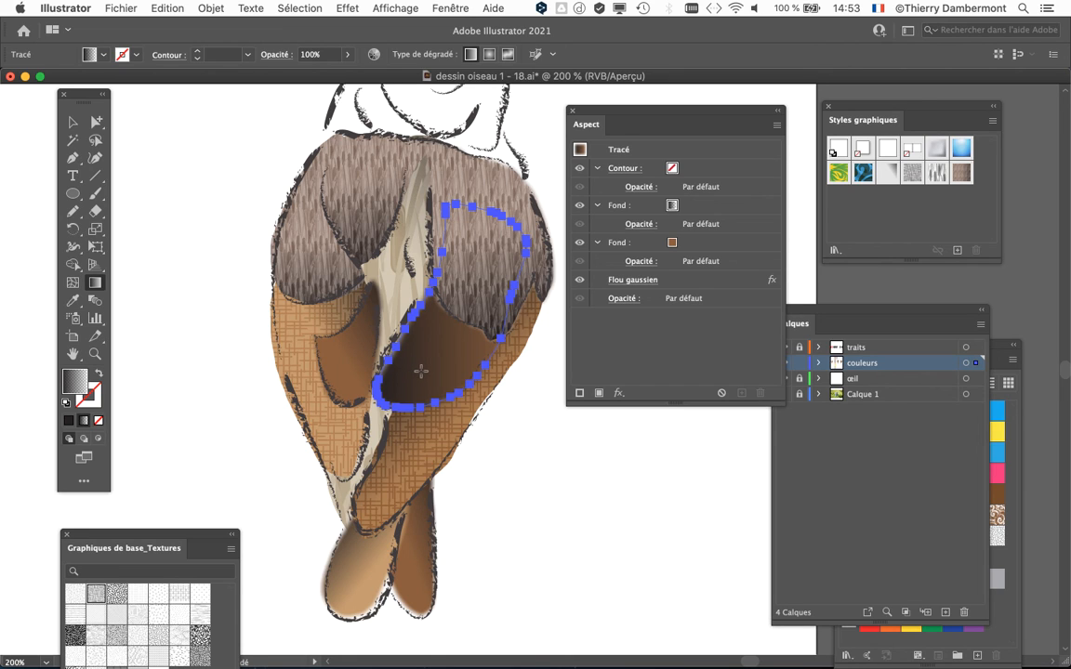
click(644, 200)
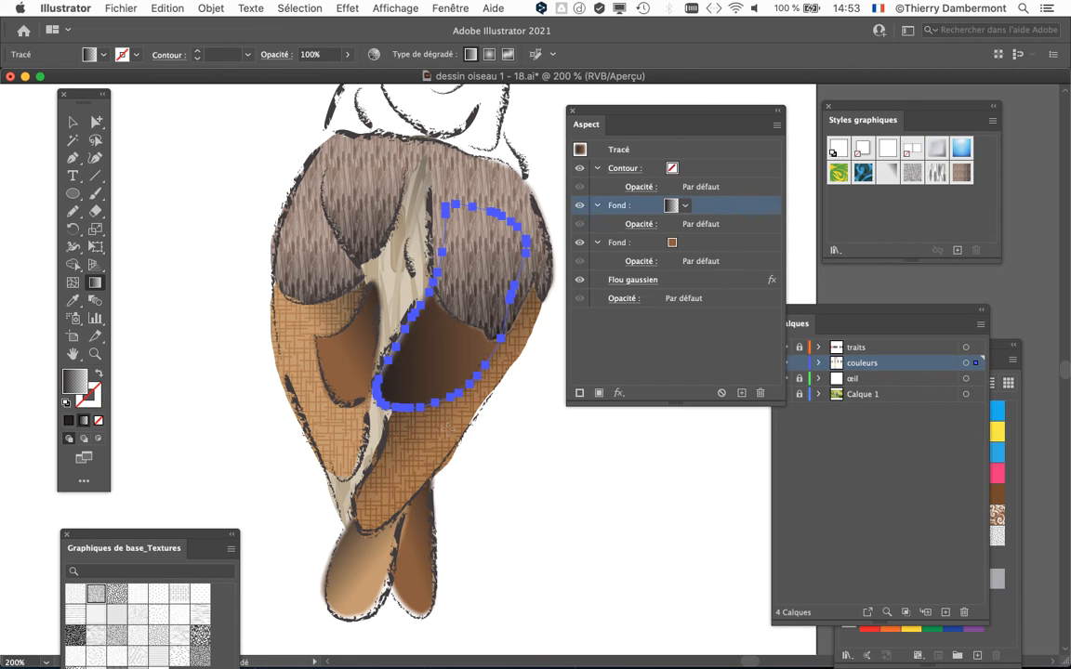
click(448, 429)
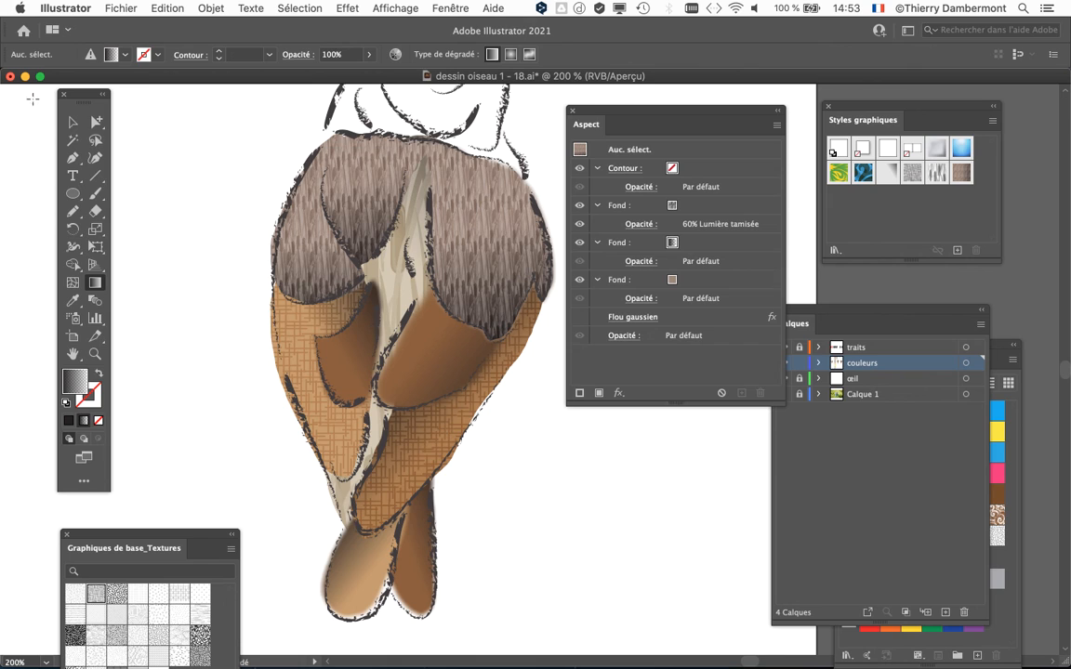
Step: Redraw the gradient fills of the right and left plain brown shapes below the wings so they darken toward their lower edges
click(437, 358)
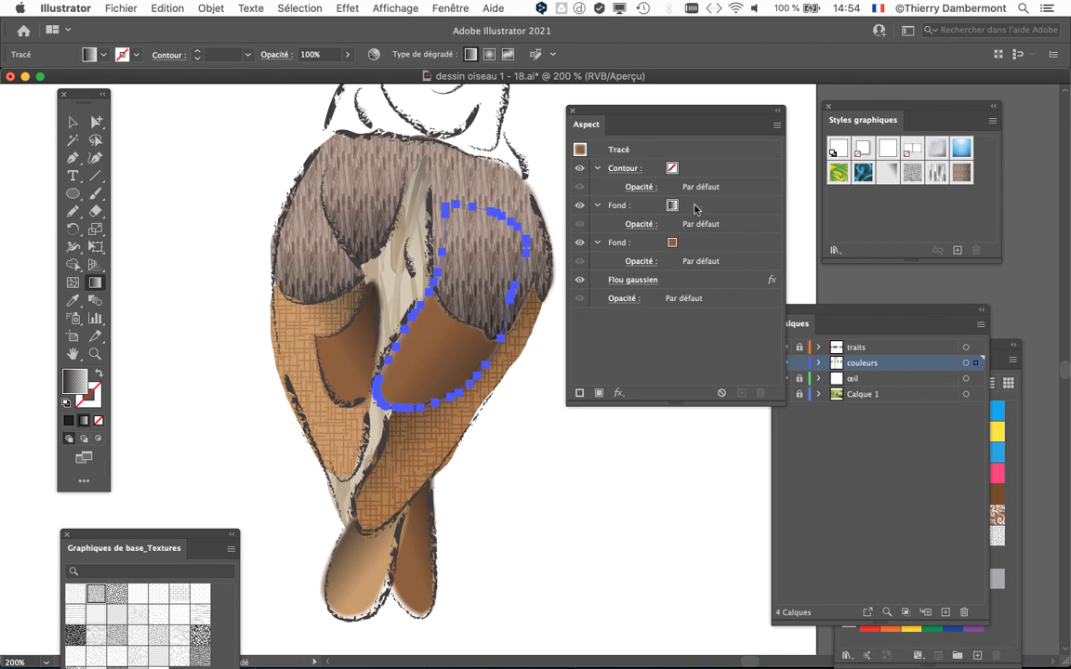
click(695, 208)
click(352, 363)
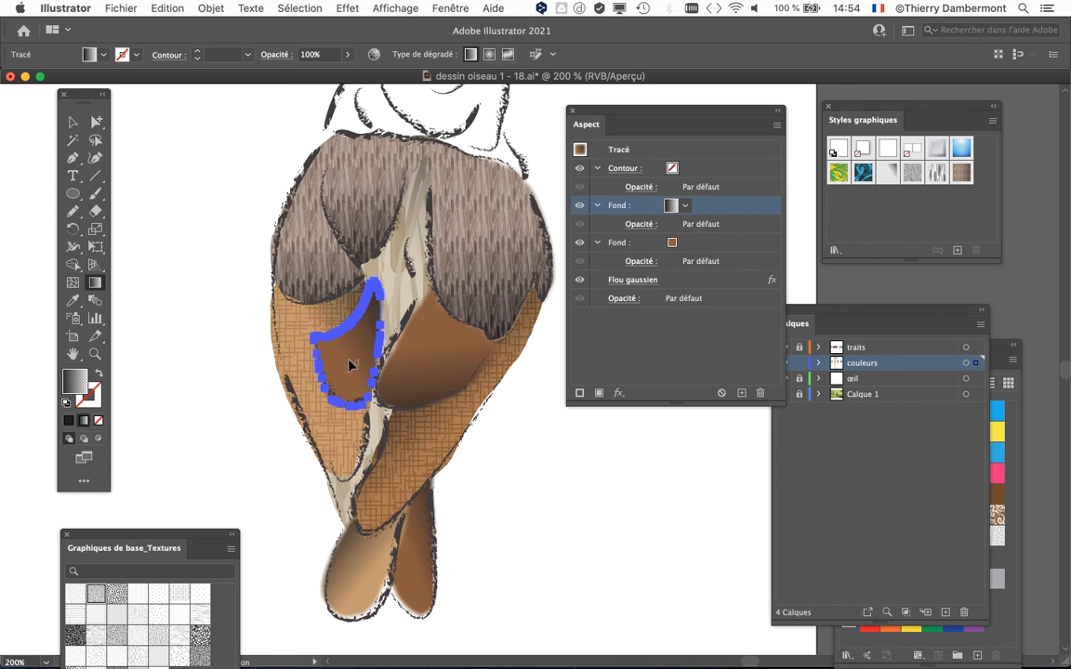
drag(330, 376, 317, 305)
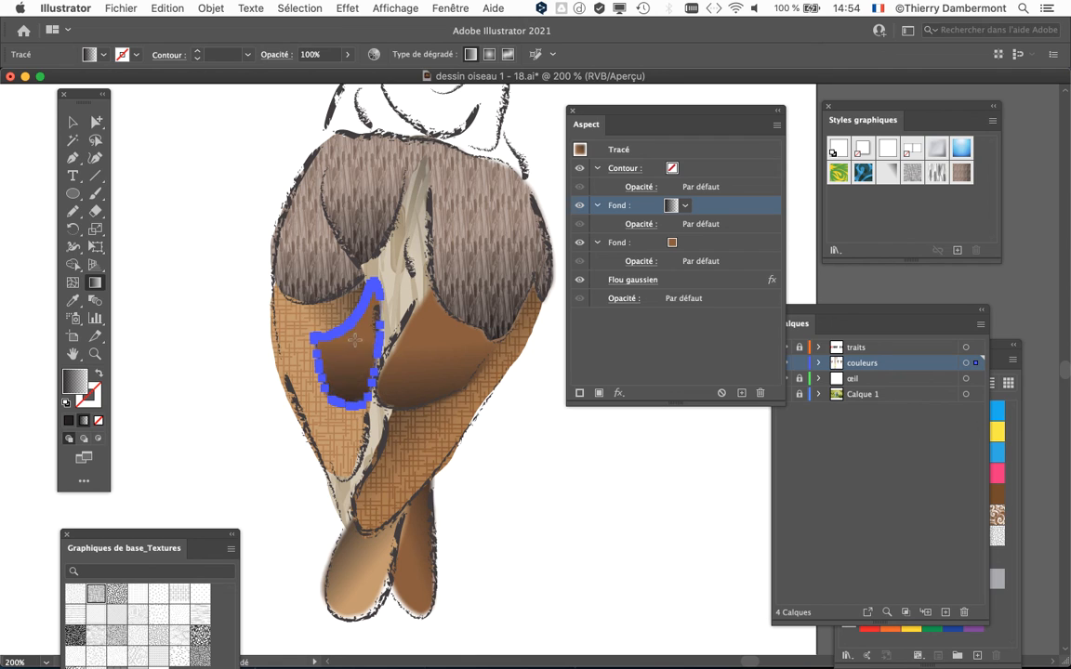
Step: Switch to the Selection tool, deselect the left brown shape and save the document again
click(73, 121)
click(175, 170)
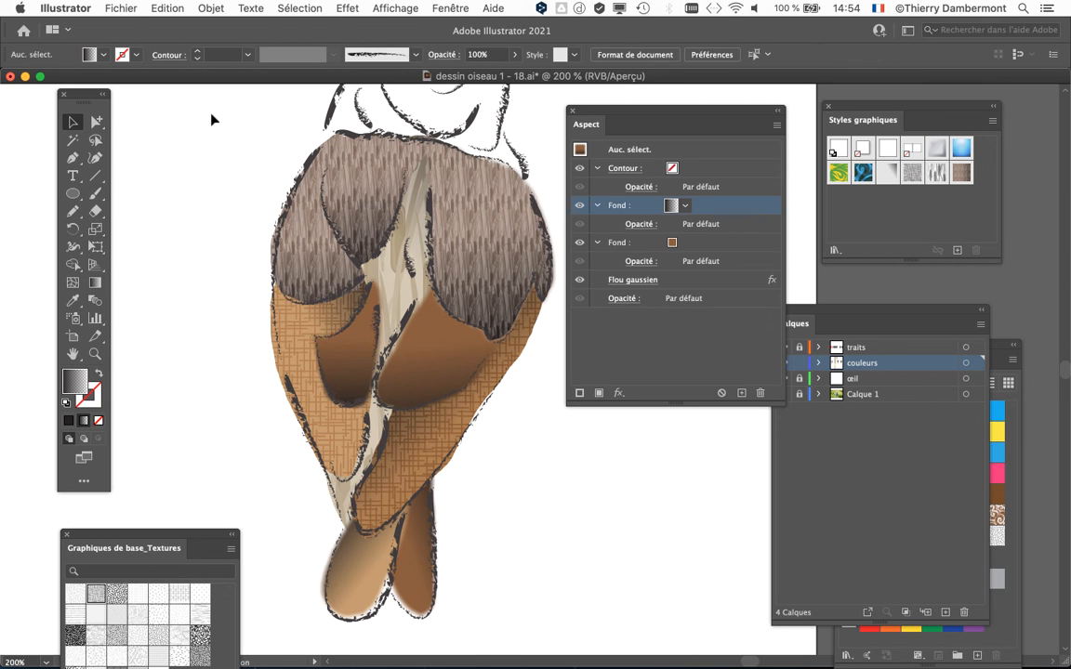
click(124, 7)
click(144, 130)
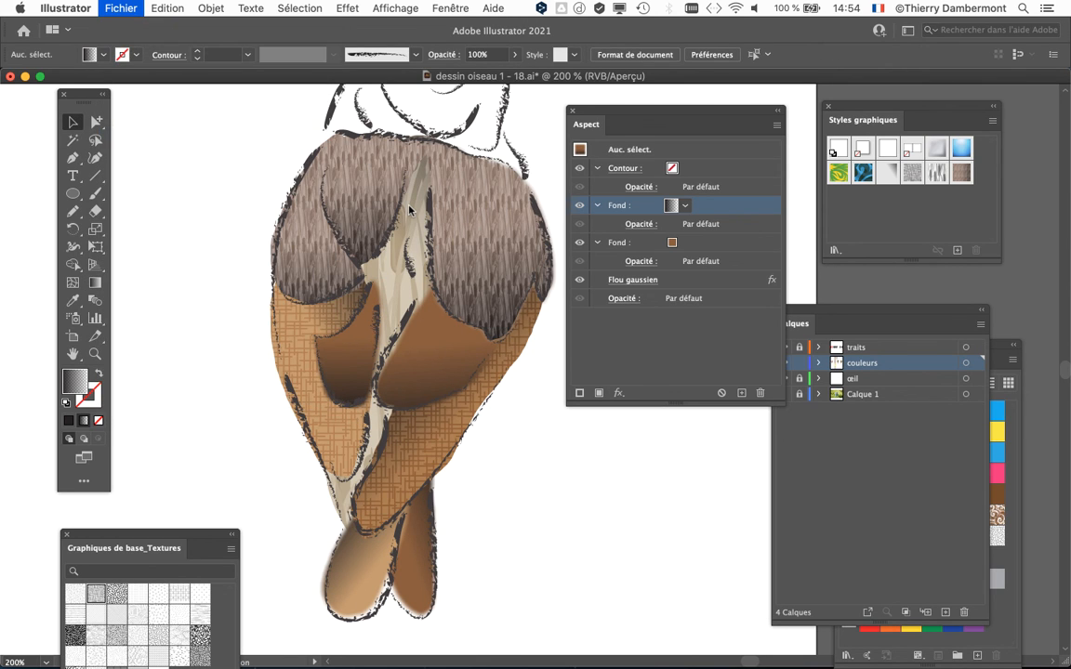